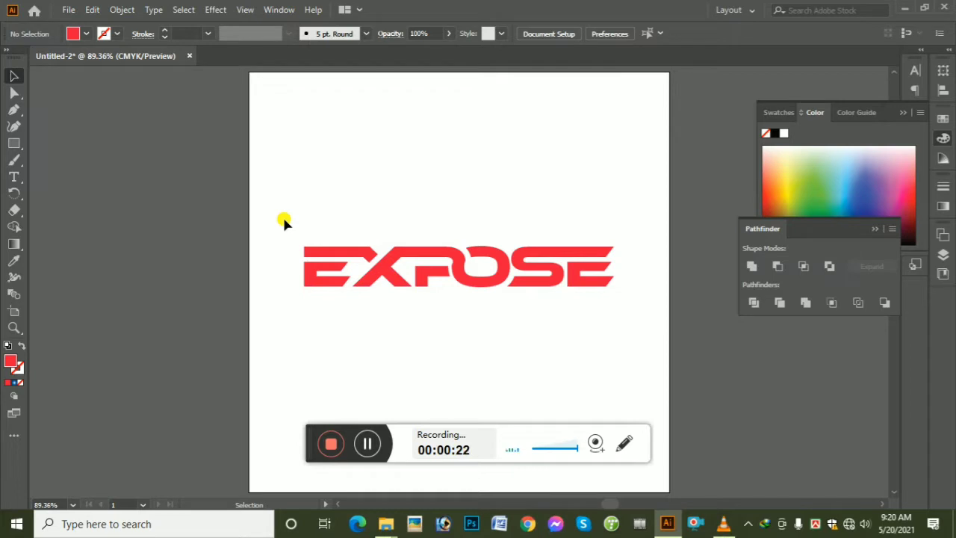
Move the red EXPOSE logo group up to the upper part of the artboard
{"action": "left_click_drag", "start_coordinate": [283, 215], "coordinate": [603, 314]}
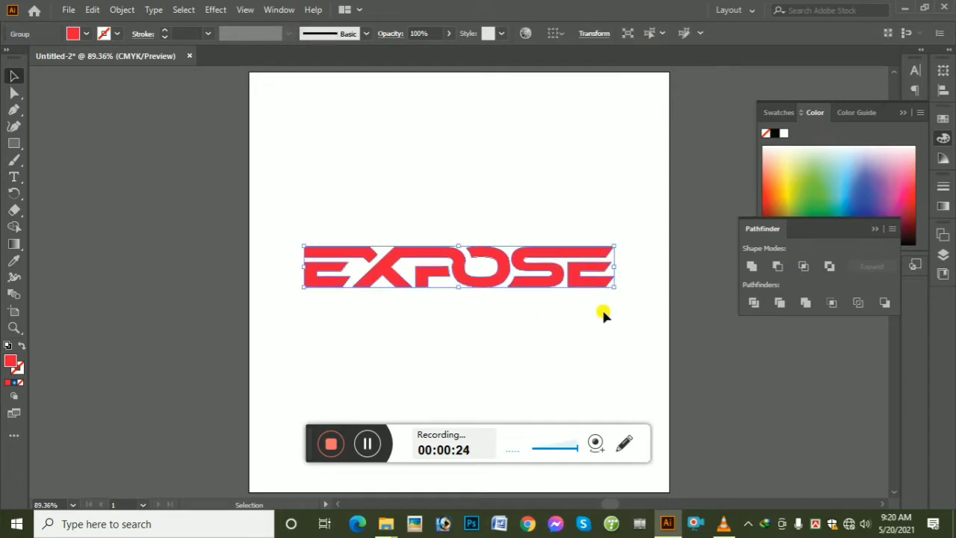
{"action": "left_click_drag", "start_coordinate": [440, 260], "coordinate": [426, 119]}
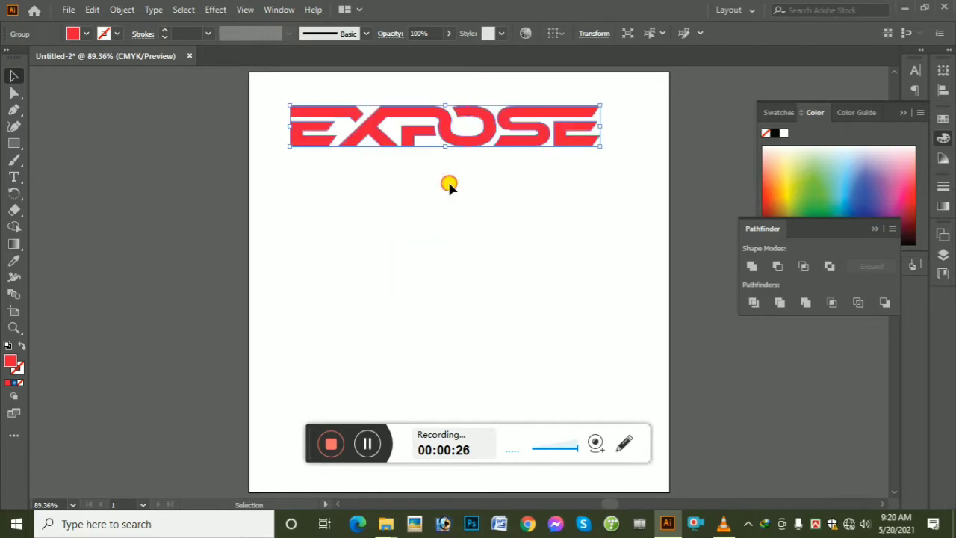
{"action": "left_click", "coordinate": [75, 203]}
Add a point text reading "EXPOSE" in the empty area below the red logo
{"action": "left_click", "coordinate": [15, 178]}
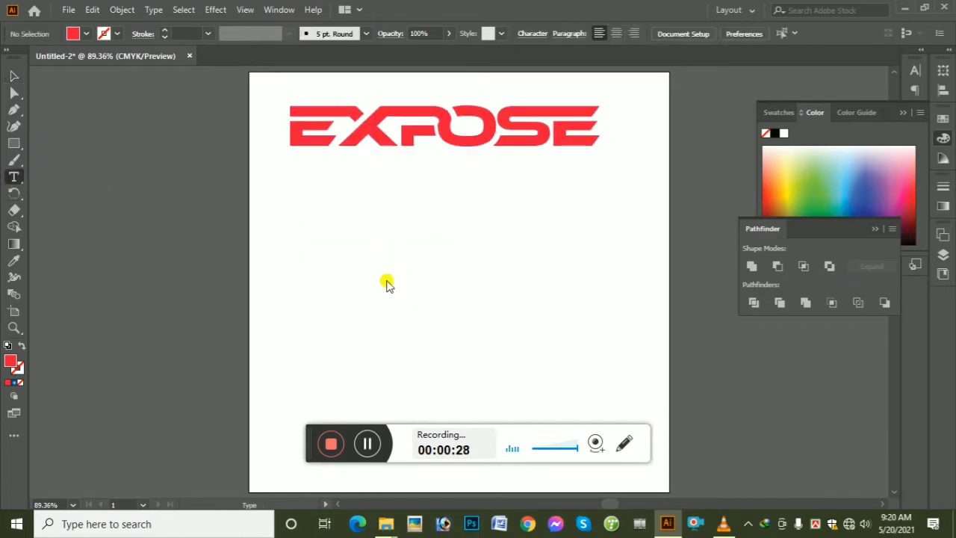
{"action": "left_click", "coordinate": [348, 291]}
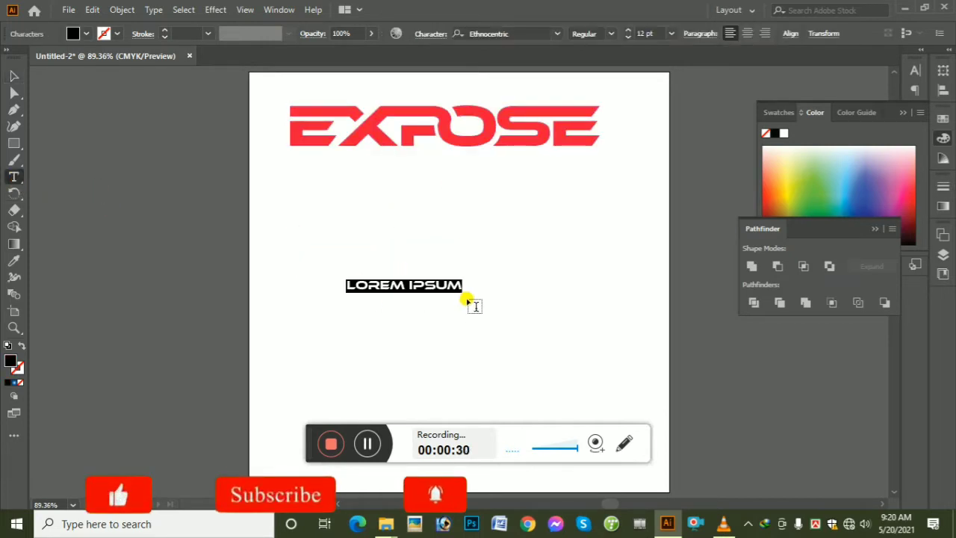
{"action": "type", "text": "EX"}
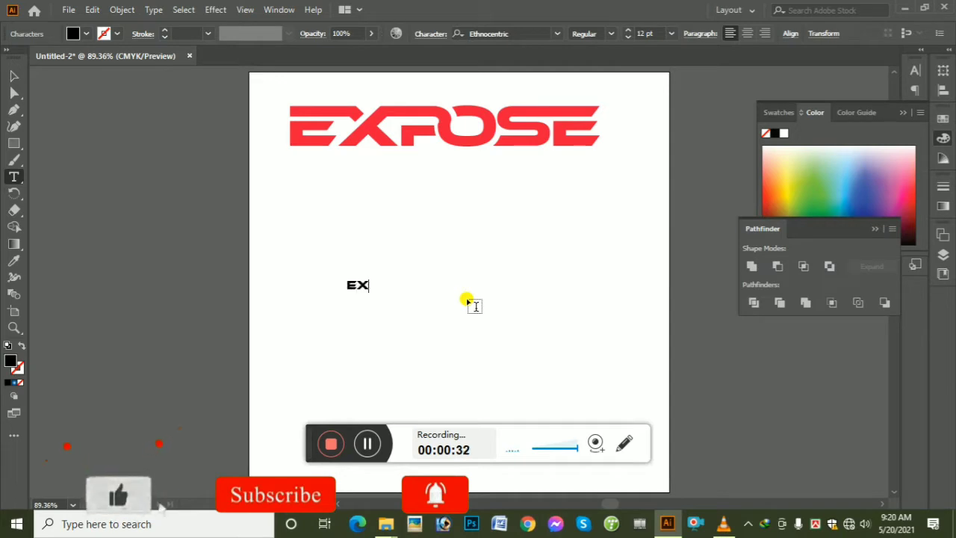
{"action": "type", "text": "POSW"}
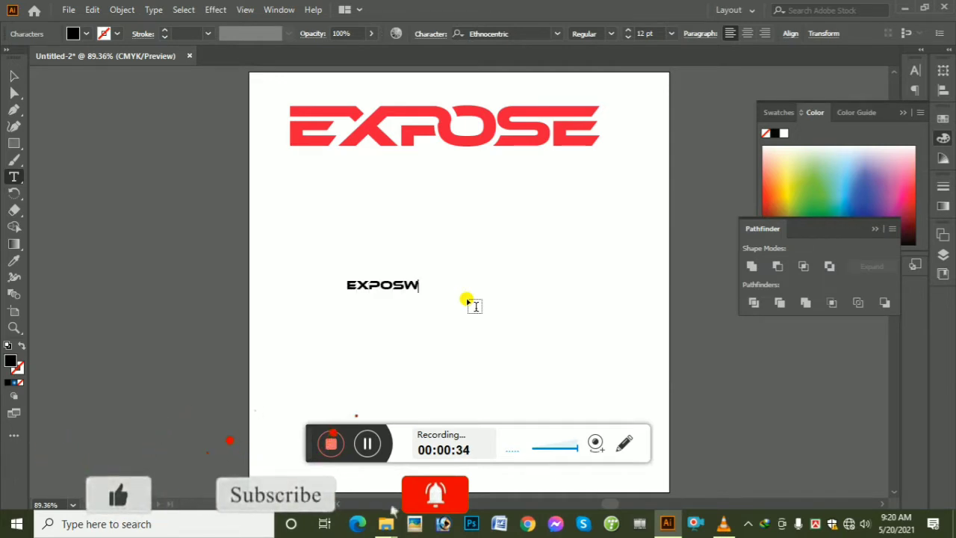
{"action": "key", "text": "BackSpace"}
{"action": "type", "text": "E"}
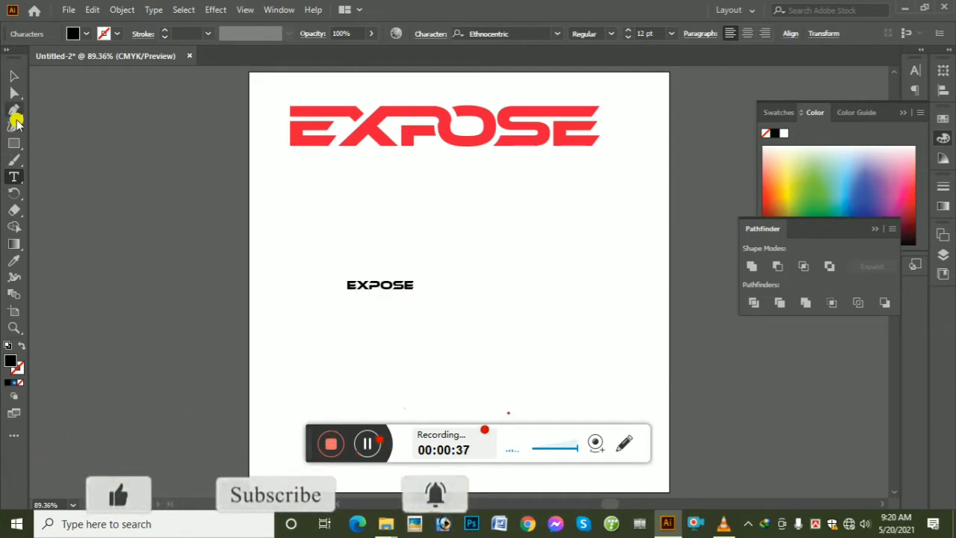
Enlarge the black EXPOSE text to about 73 pt, nearly the artboard's width, and center it below the red logo
{"action": "left_click", "coordinate": [15, 79]}
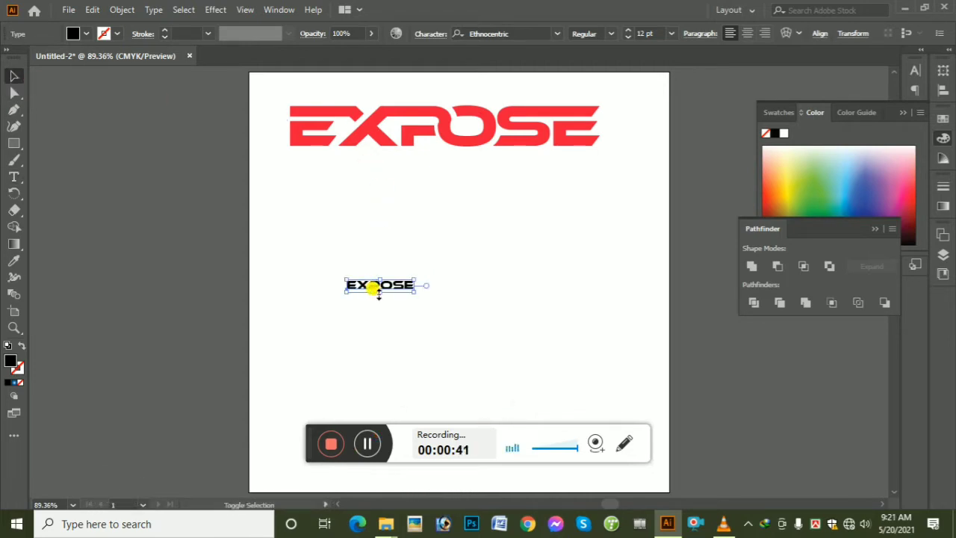
{"action": "left_click_drag", "start_coordinate": [379, 293], "coordinate": [384, 355]}
{"action": "left_click_drag", "start_coordinate": [370, 315], "coordinate": [448, 263]}
{"action": "left_click", "coordinate": [468, 361]}
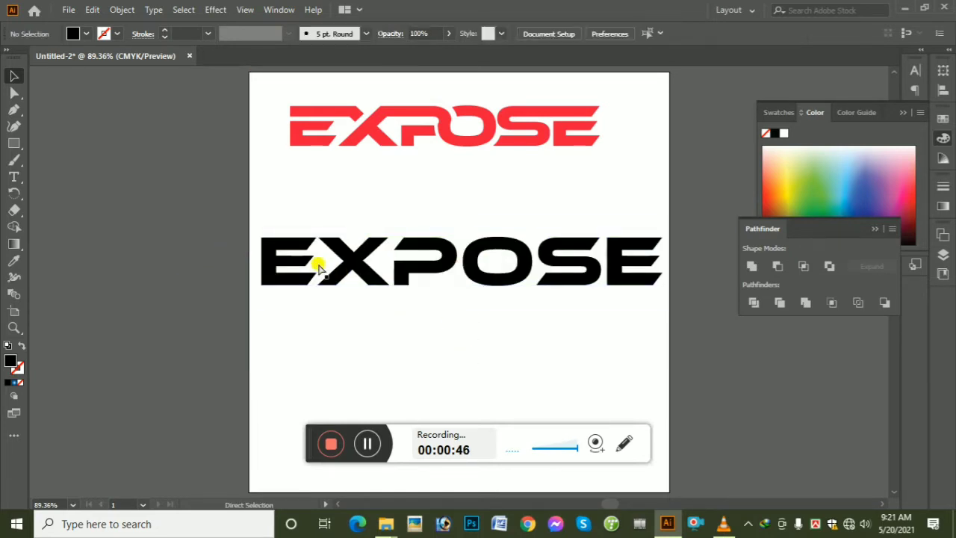
Convert the black EXPOSE text to outlines
{"action": "left_click", "coordinate": [314, 262]}
{"action": "left_click", "coordinate": [421, 273]}
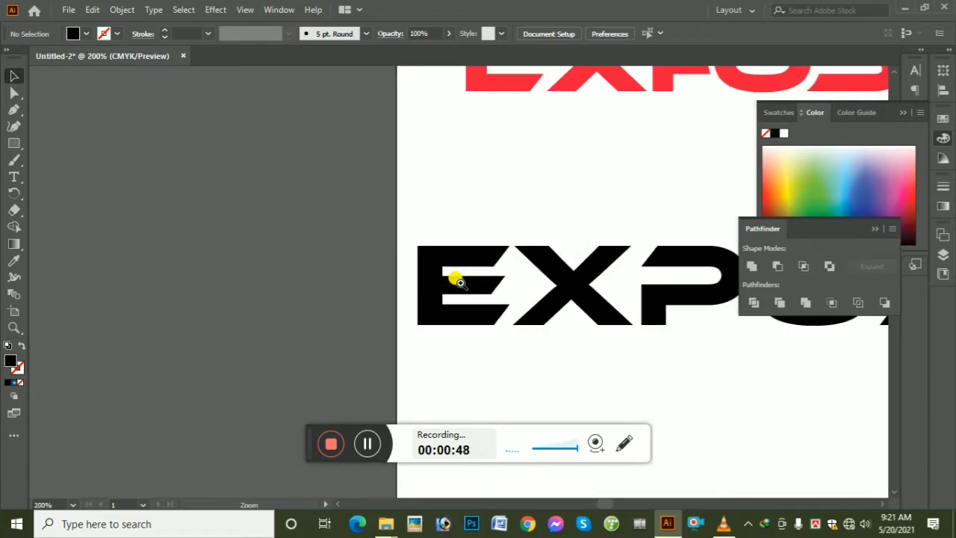
{"action": "left_click", "coordinate": [456, 278]}
{"action": "left_click", "coordinate": [490, 279]}
{"action": "left_click", "coordinate": [492, 279]}
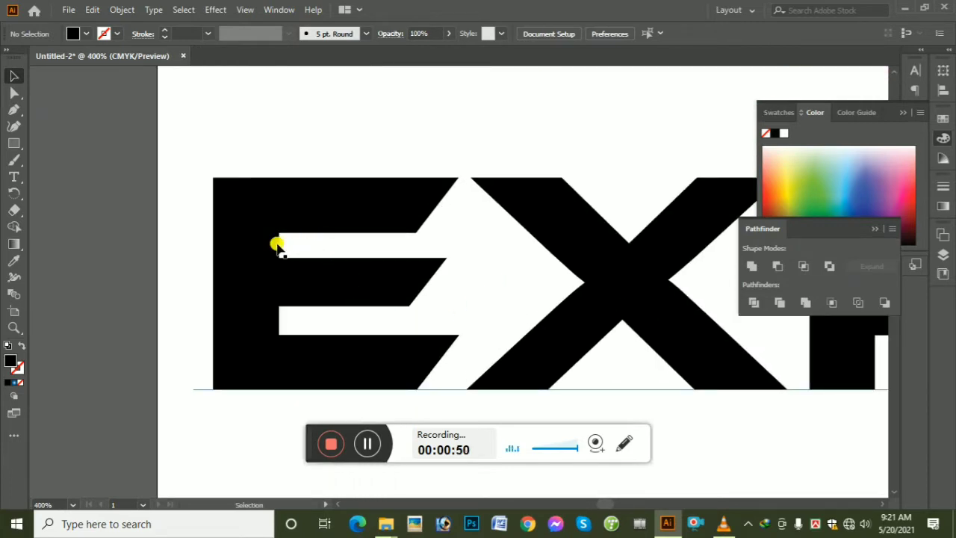
{"action": "right_click", "coordinate": [234, 210]}
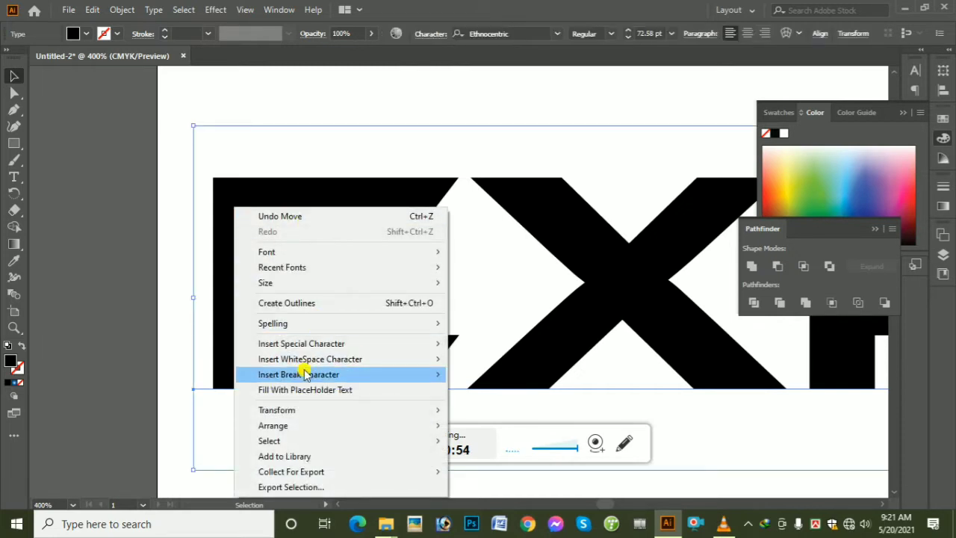
{"action": "left_click", "coordinate": [296, 312]}
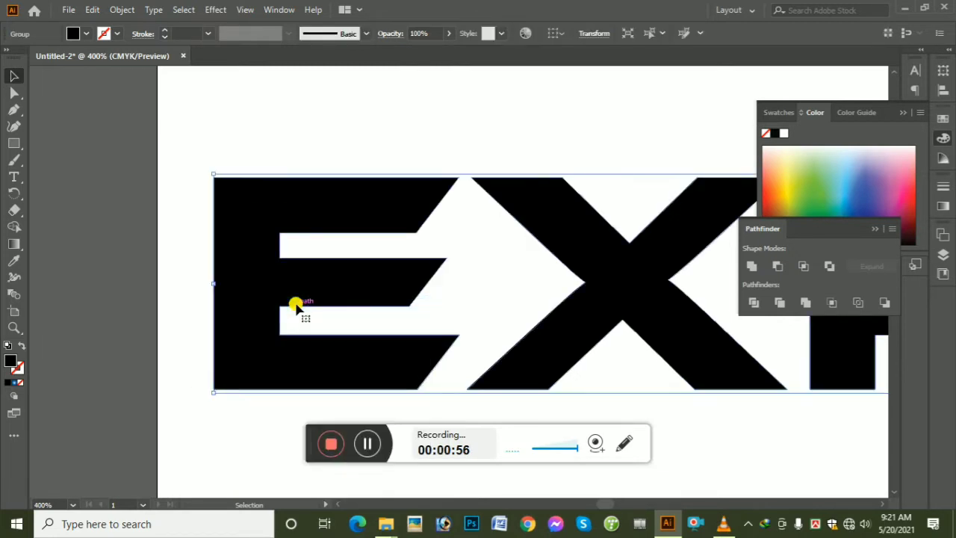
{"action": "left_click", "coordinate": [531, 288]}
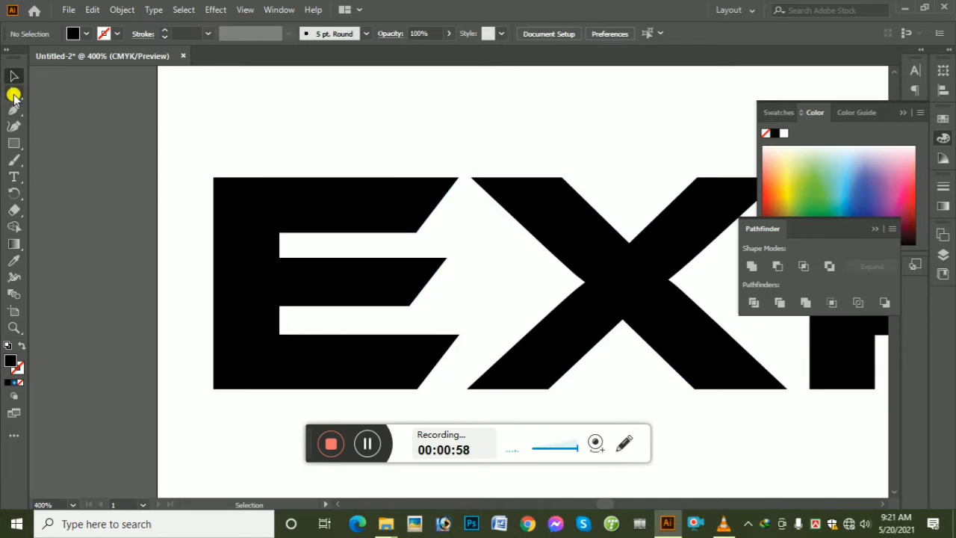
Stretch the inner edge of the first E's upper slot outward past the letter's left side
{"action": "left_click", "coordinate": [15, 93]}
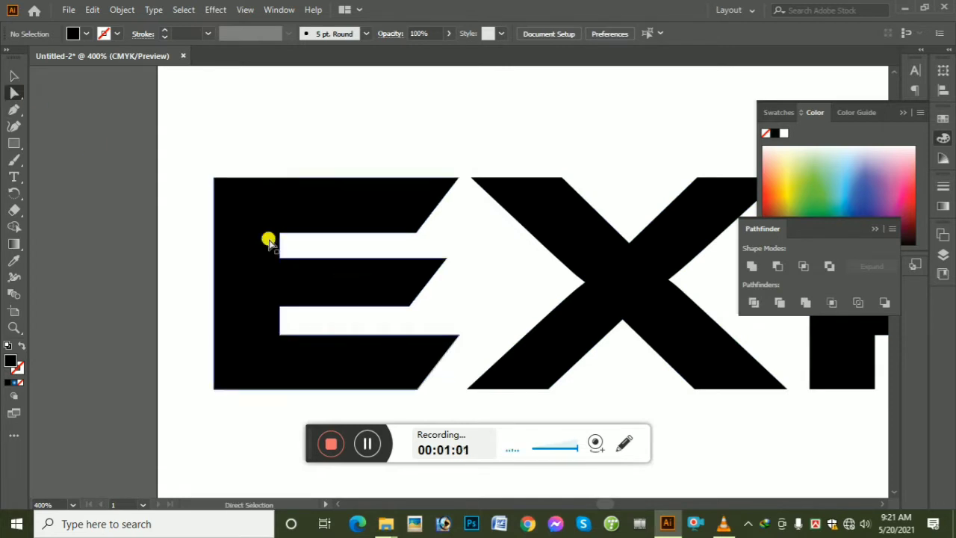
{"action": "left_click", "coordinate": [322, 263]}
{"action": "left_click", "coordinate": [279, 233]}
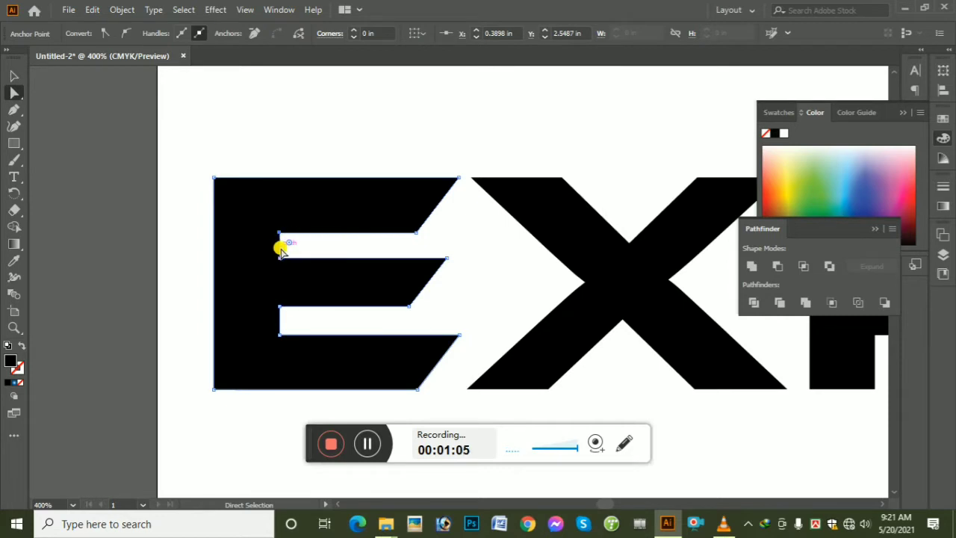
{"action": "left_click_drag", "start_coordinate": [279, 249], "coordinate": [125, 246]}
Divide the first E with Pathfinder and delete the piece protruding from its left side, leaving the top bar separate
{"action": "left_click_drag", "start_coordinate": [177, 192], "coordinate": [250, 315]}
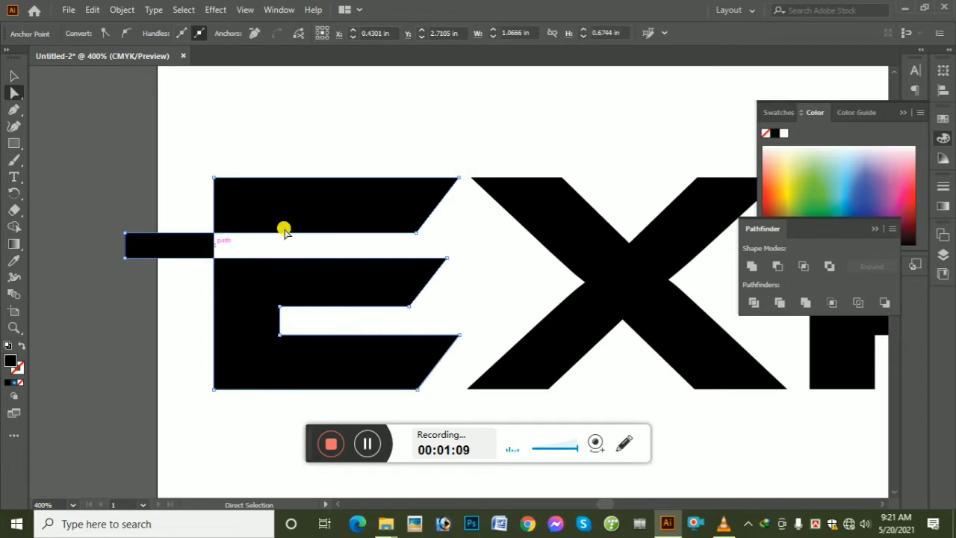
{"action": "left_click", "coordinate": [754, 305]}
{"action": "left_click", "coordinate": [224, 251]}
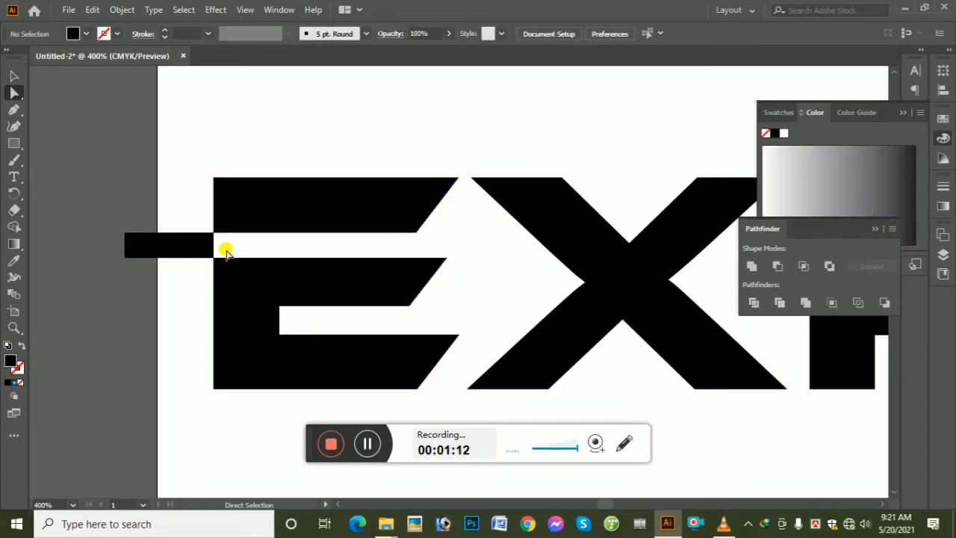
{"action": "left_click", "coordinate": [196, 246]}
{"action": "key", "text": "Delete"}
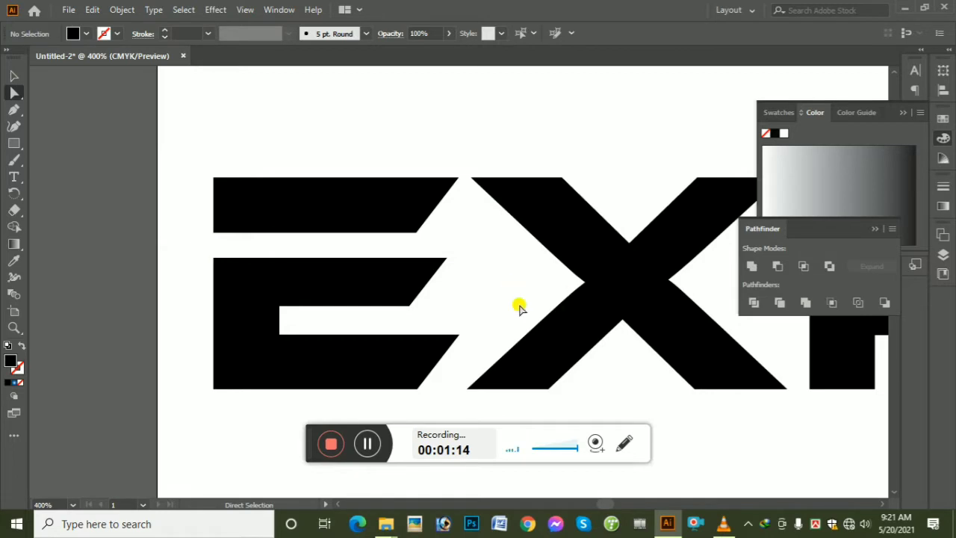
Nudge the X slightly left, closer to the first E
{"action": "left_click_drag", "start_coordinate": [635, 374], "coordinate": [474, 363]}
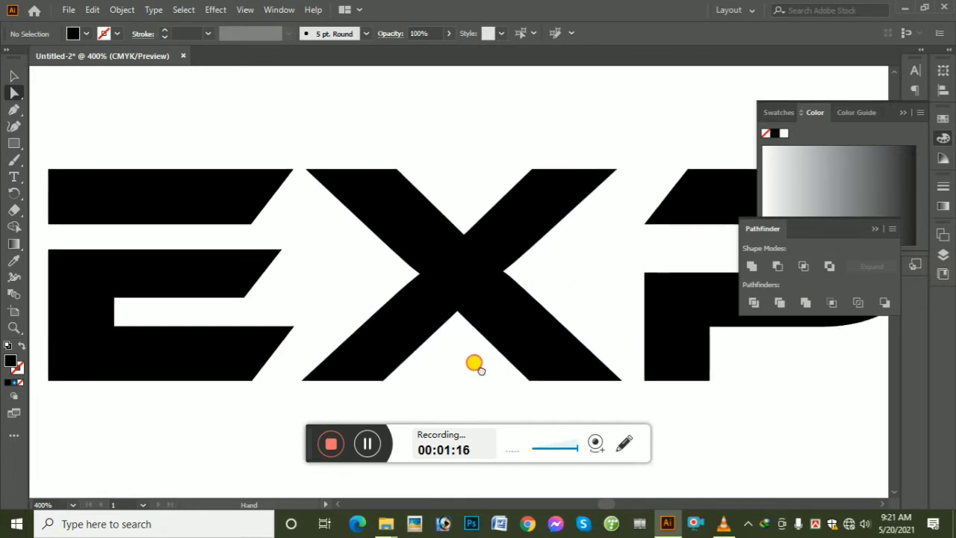
{"action": "left_click", "coordinate": [444, 290]}
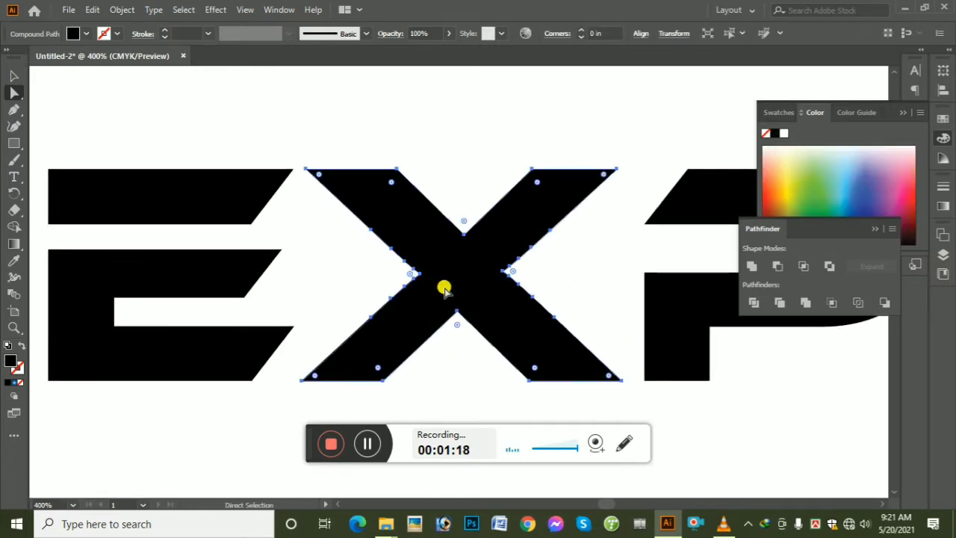
{"action": "key", "text": "Left"}
{"action": "key", "text": "Left"}
{"action": "left_click", "coordinate": [445, 364]}
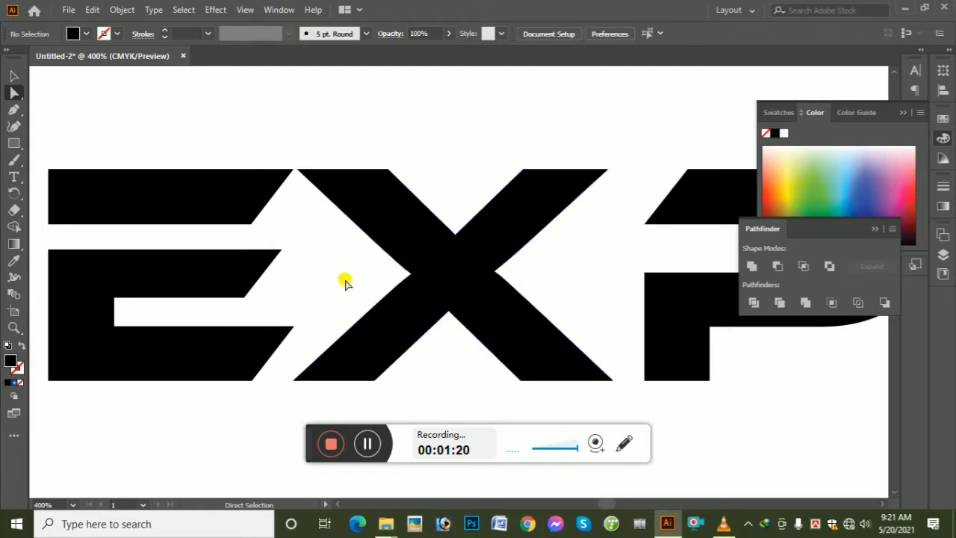
{"action": "left_click", "coordinate": [436, 264]}
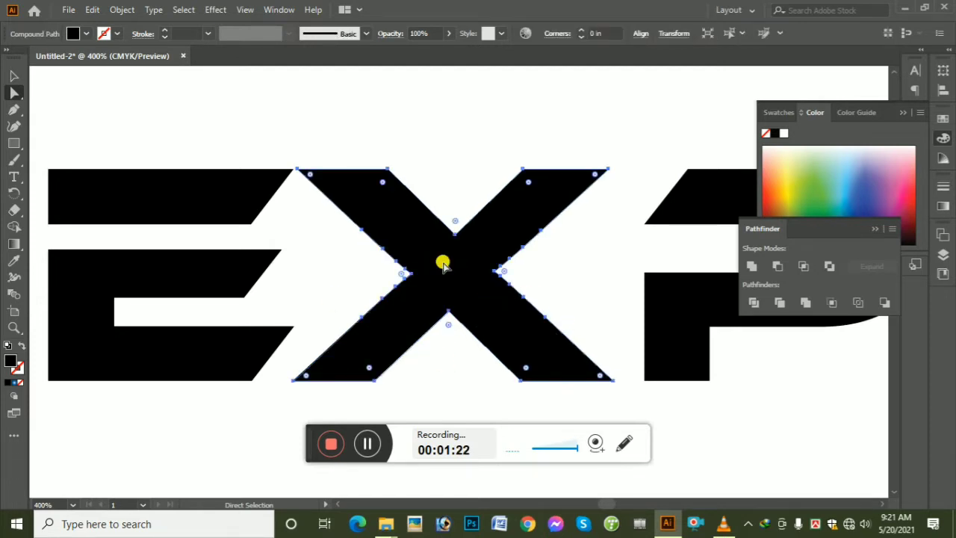
{"action": "left_click", "coordinate": [562, 269]}
{"action": "left_click", "coordinate": [436, 254]}
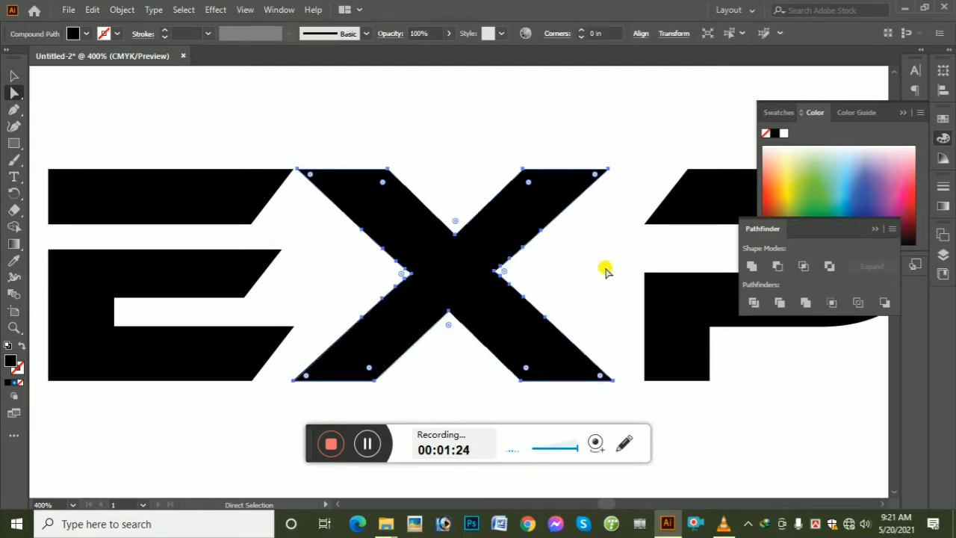
{"action": "left_click", "coordinate": [478, 158]}
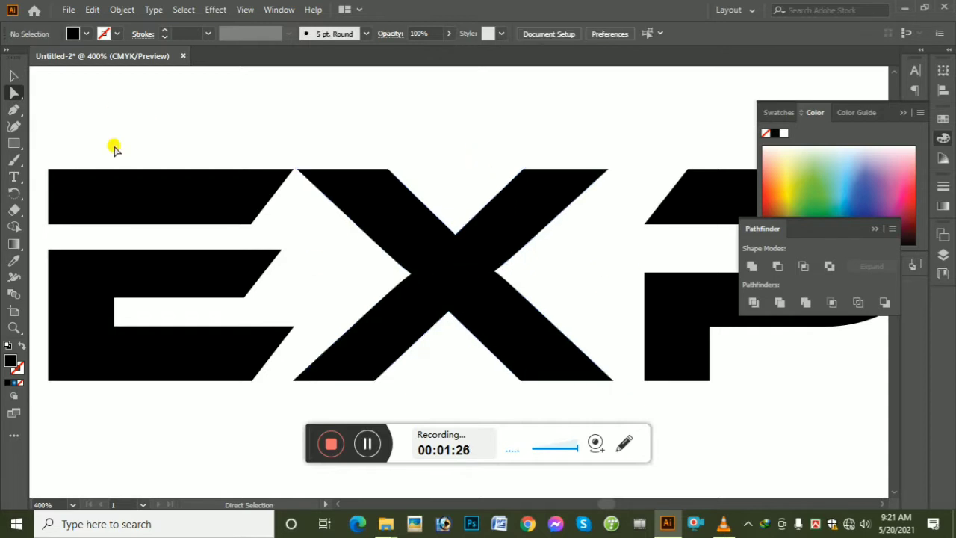
Rebuild the X's descending diagonal from a rectangle stretched from its upper-left arm to its lower-right foot, and delete the original X
{"action": "left_click", "coordinate": [13, 144]}
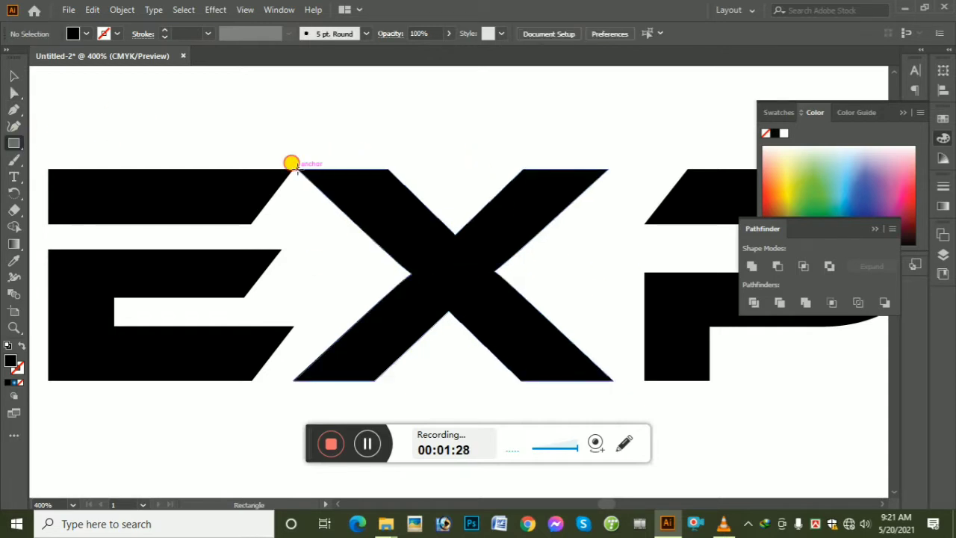
{"action": "left_click_drag", "start_coordinate": [297, 170], "coordinate": [382, 205]}
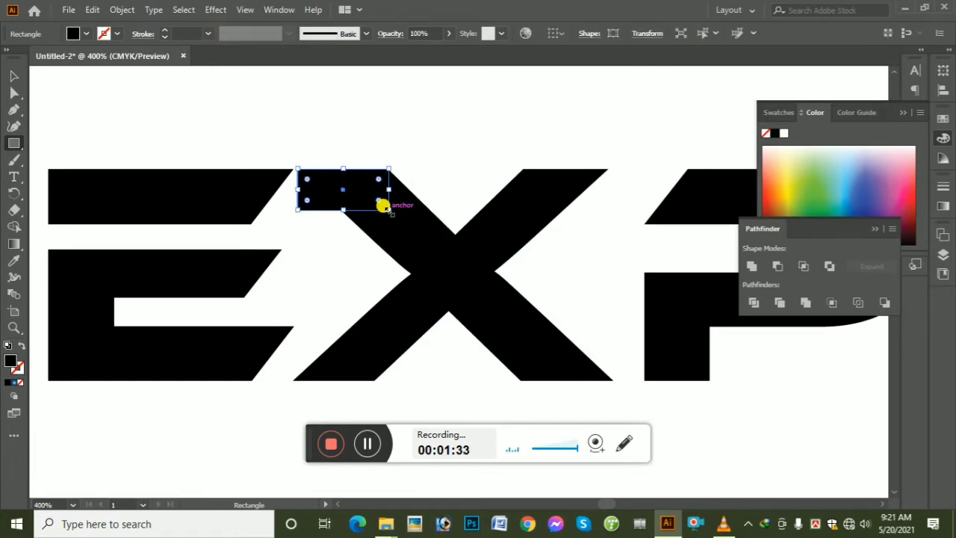
{"action": "left_click", "coordinate": [15, 97]}
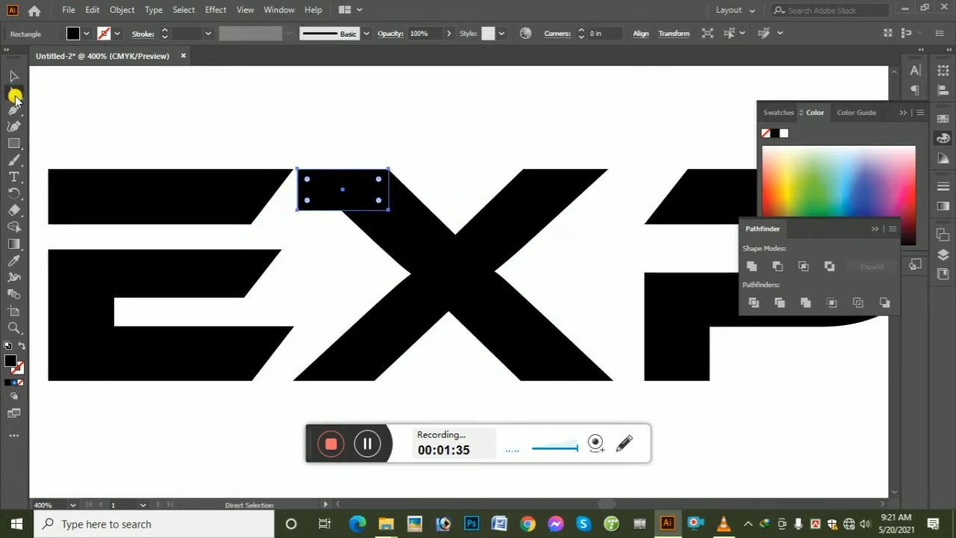
{"action": "left_click", "coordinate": [388, 209]}
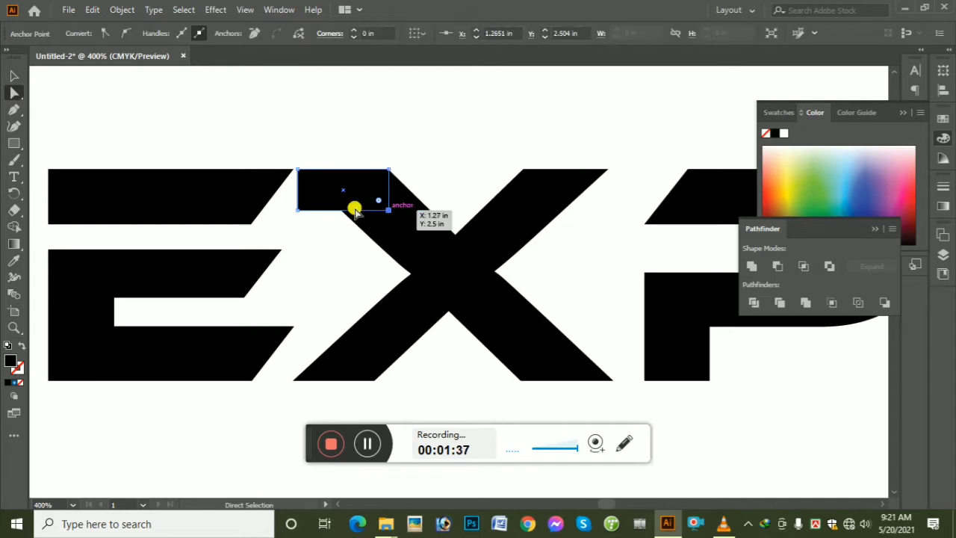
{"action": "mouse_move", "coordinate": [348, 210]}
{"action": "left_mouse_down"}
{"action": "mouse_move", "coordinate": [572, 346]}
{"action": "mouse_move", "coordinate": [573, 383]}
{"action": "left_mouse_up"}
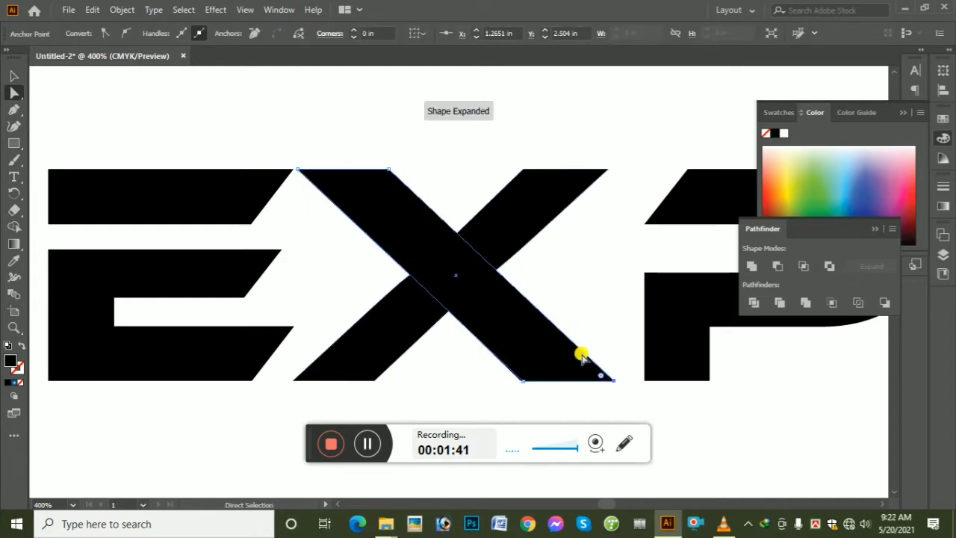
{"action": "left_click", "coordinate": [523, 215]}
{"action": "key", "text": "Delete"}
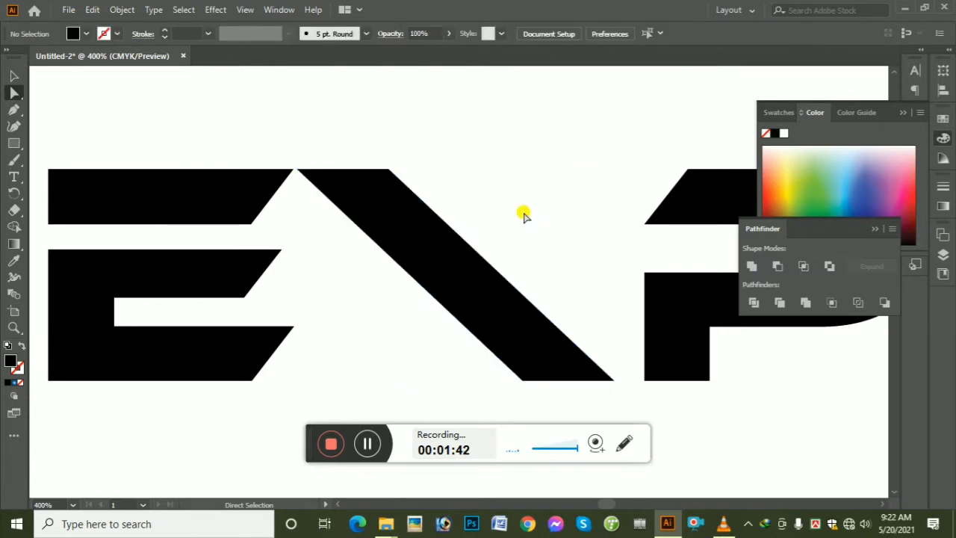
Create a mirrored copy of the X's descending diagonal, reflected across the vertical axis, to form the ascending diagonal
{"action": "left_click", "coordinate": [465, 278]}
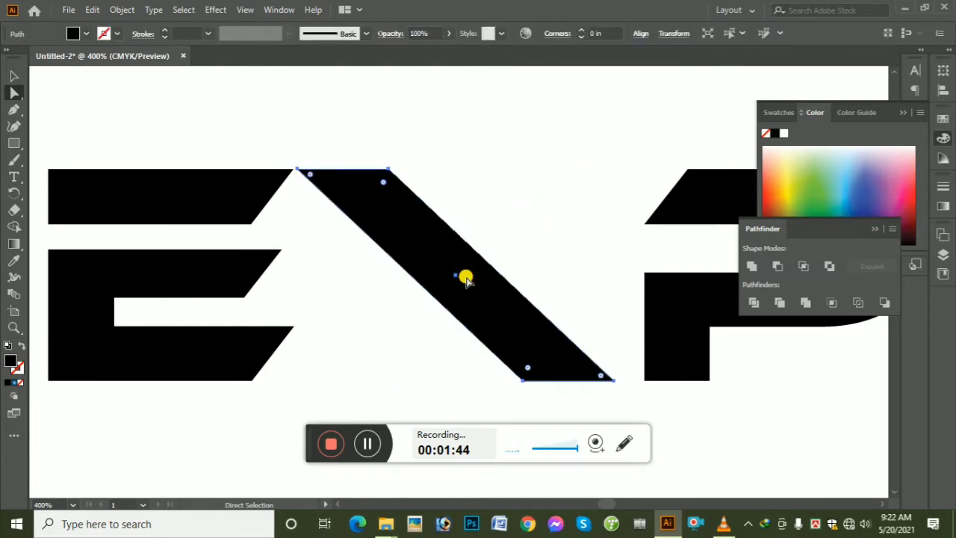
{"action": "right_click", "coordinate": [465, 278]}
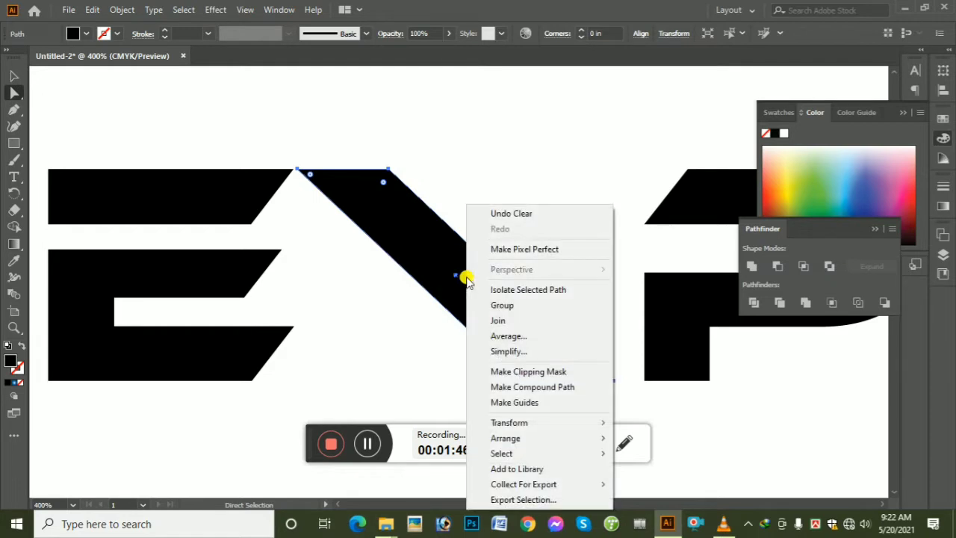
{"action": "mouse_move", "coordinate": [530, 427]}
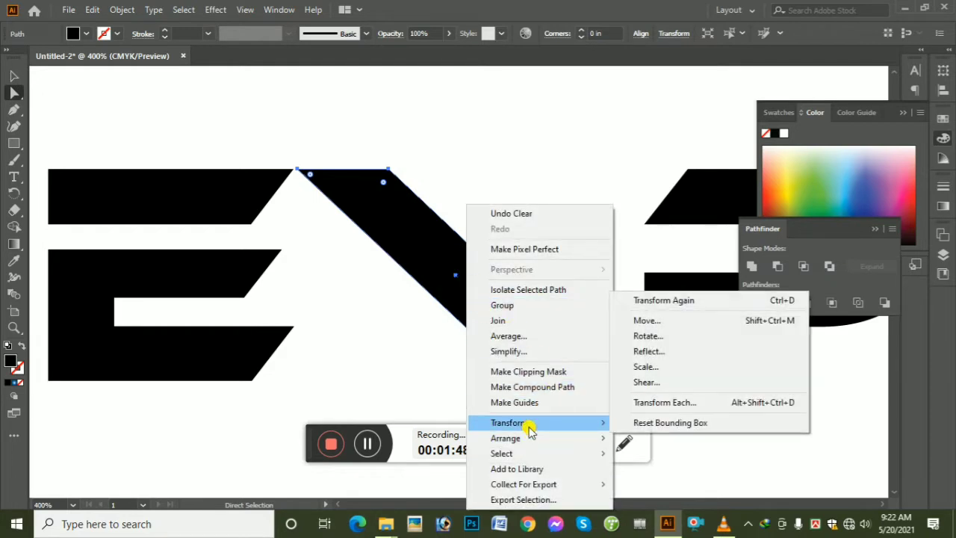
{"action": "left_click", "coordinate": [679, 354]}
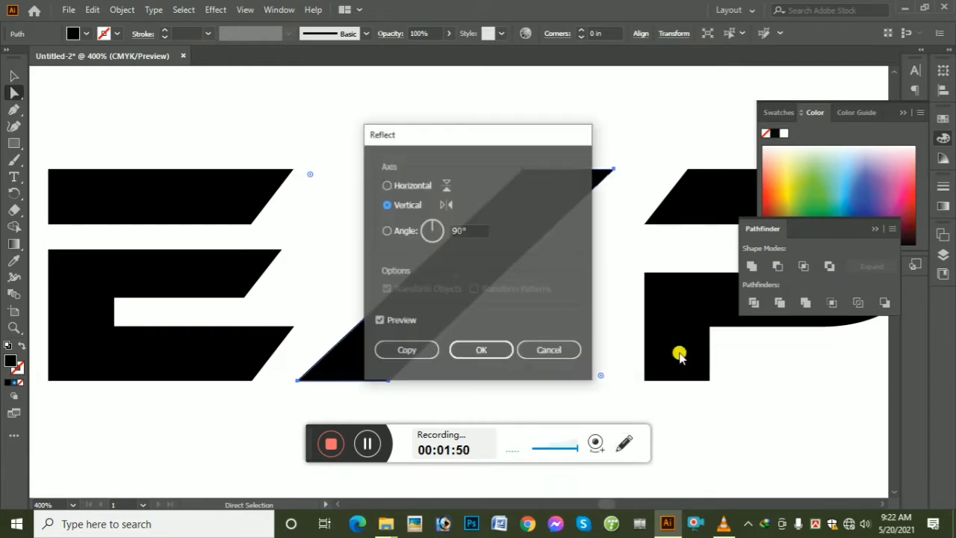
{"action": "left_click", "coordinate": [413, 355]}
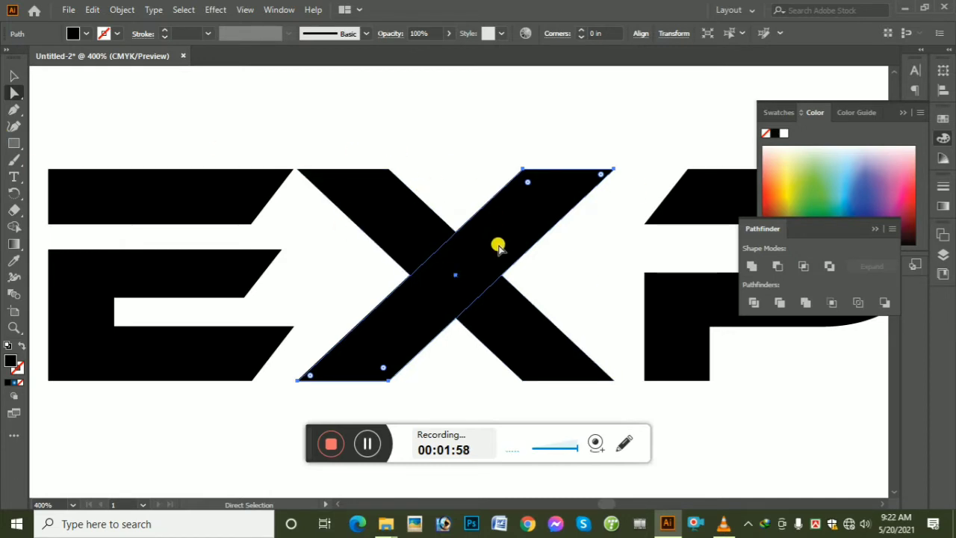
{"action": "left_click", "coordinate": [455, 157]}
Offset the path of the X's ascending diagonal by 4 pt with miter joins
{"action": "left_click", "coordinate": [535, 208]}
{"action": "left_click", "coordinate": [122, 9]}
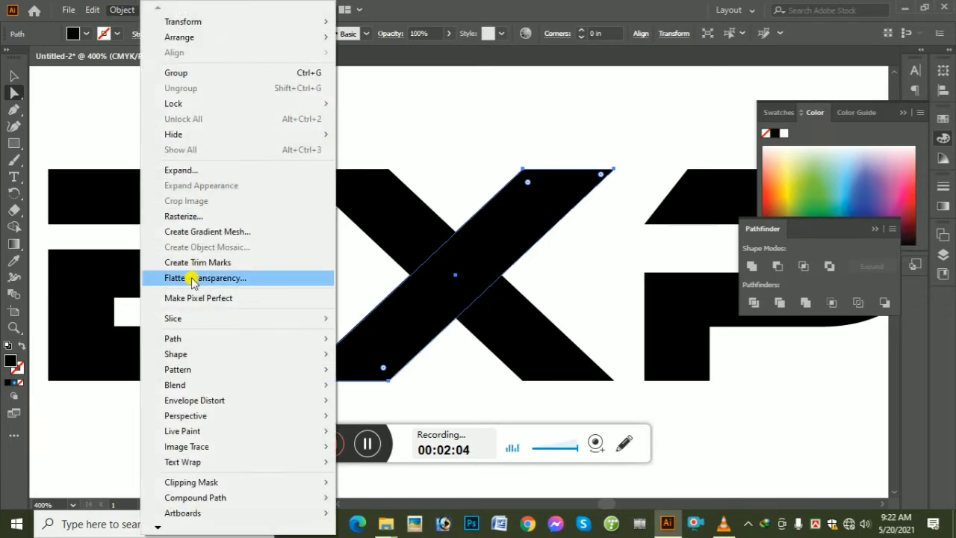
{"action": "mouse_move", "coordinate": [193, 339]}
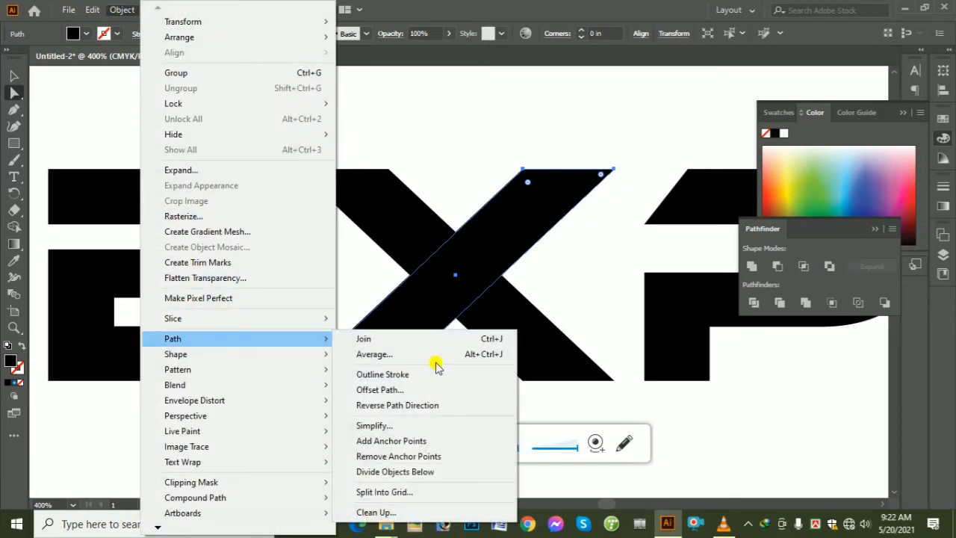
{"action": "left_click", "coordinate": [411, 391]}
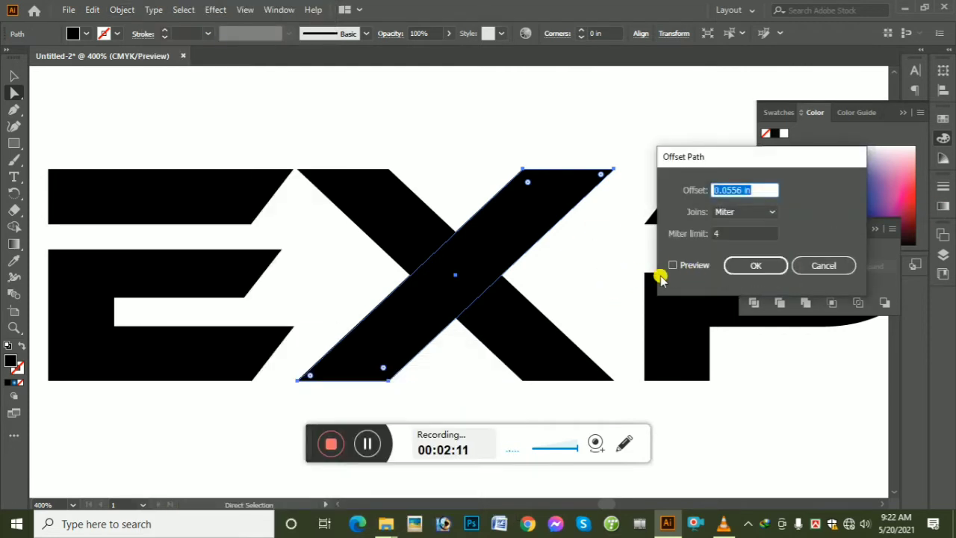
{"action": "left_click", "coordinate": [674, 266]}
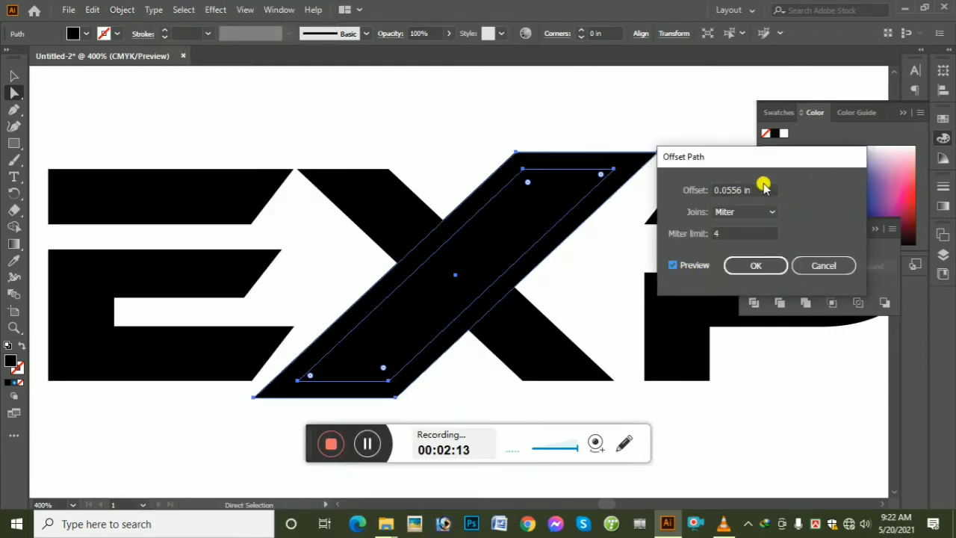
{"action": "left_click", "coordinate": [757, 189]}
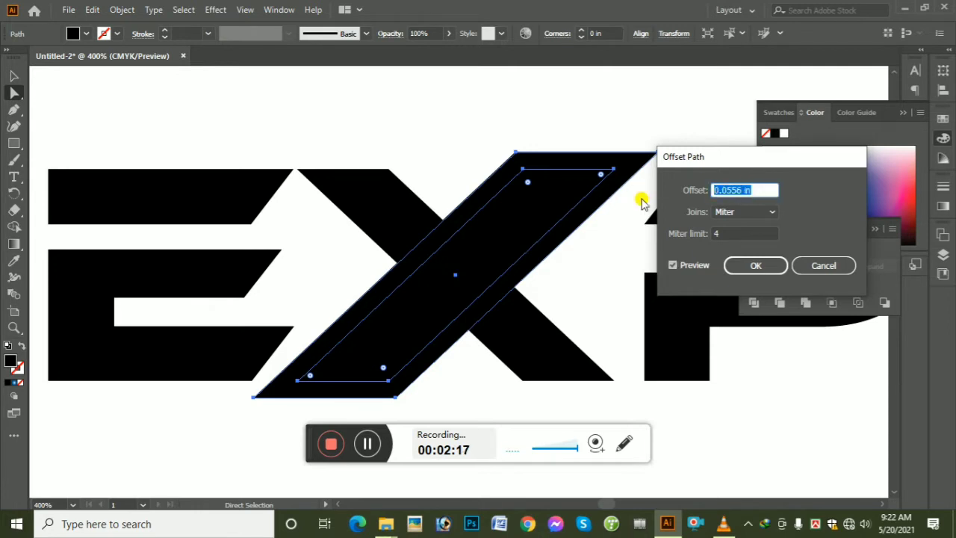
{"action": "type", "text": "4"}
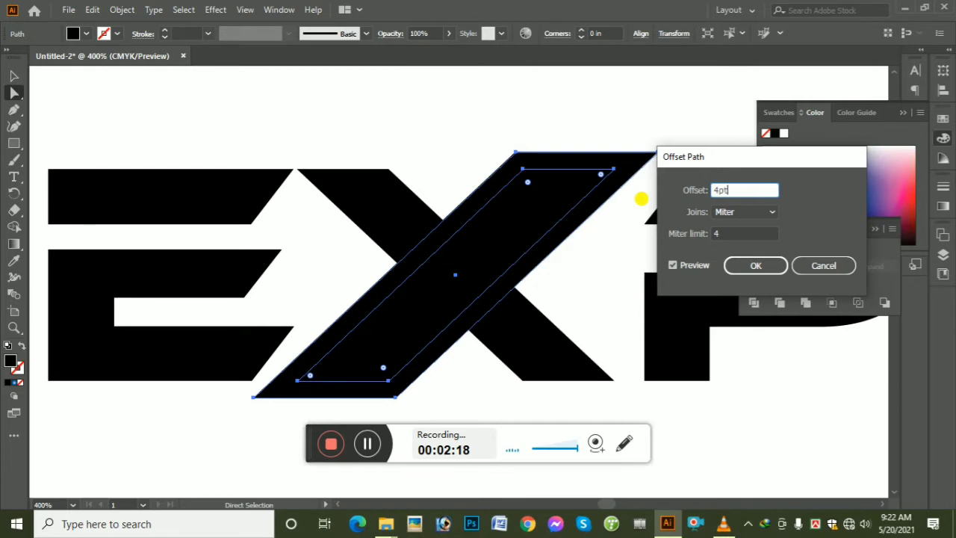
{"action": "type", "text": "pt"}
{"action": "left_click", "coordinate": [753, 265]}
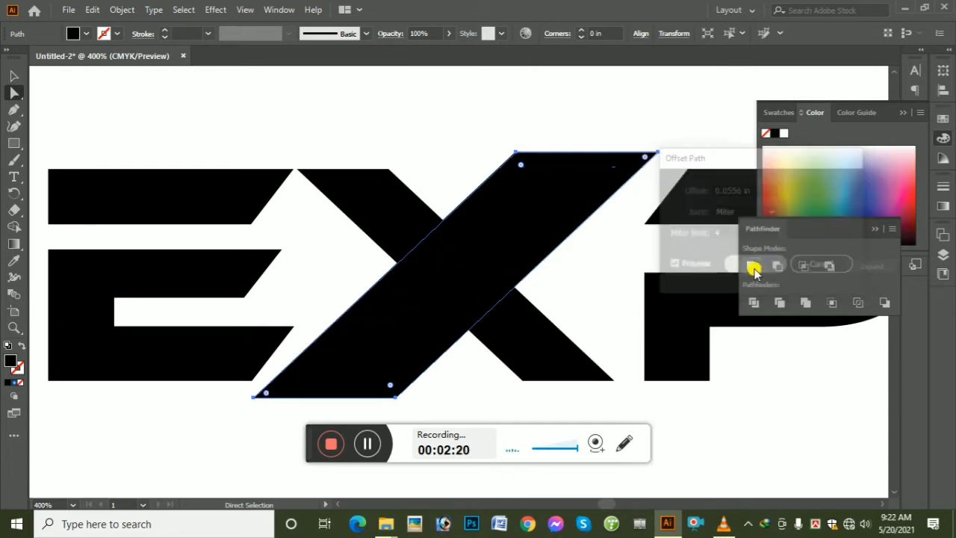
Use Shape Builder to remove the strip where the offset outline crosses the X's upper-left arm
{"action": "left_click", "coordinate": [444, 150]}
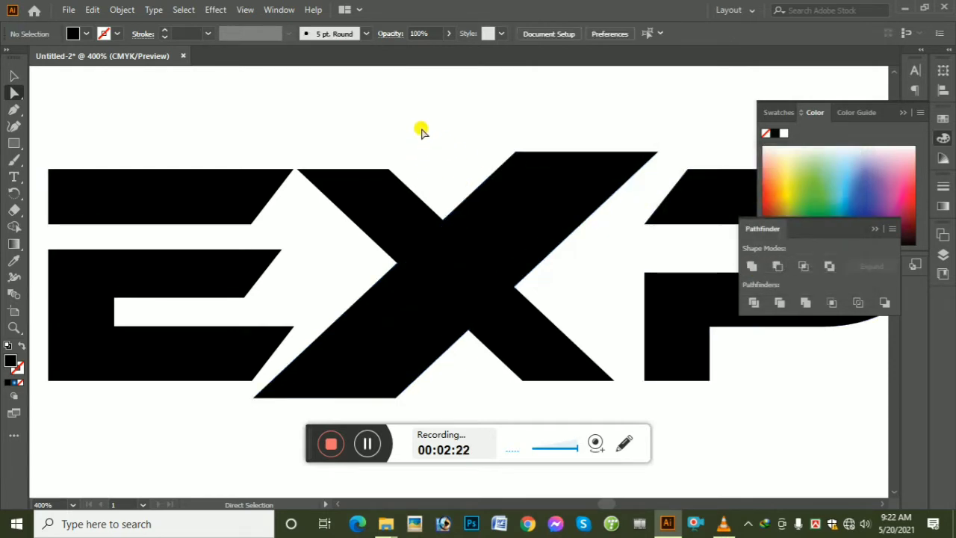
{"action": "left_click_drag", "start_coordinate": [421, 131], "coordinate": [538, 264]}
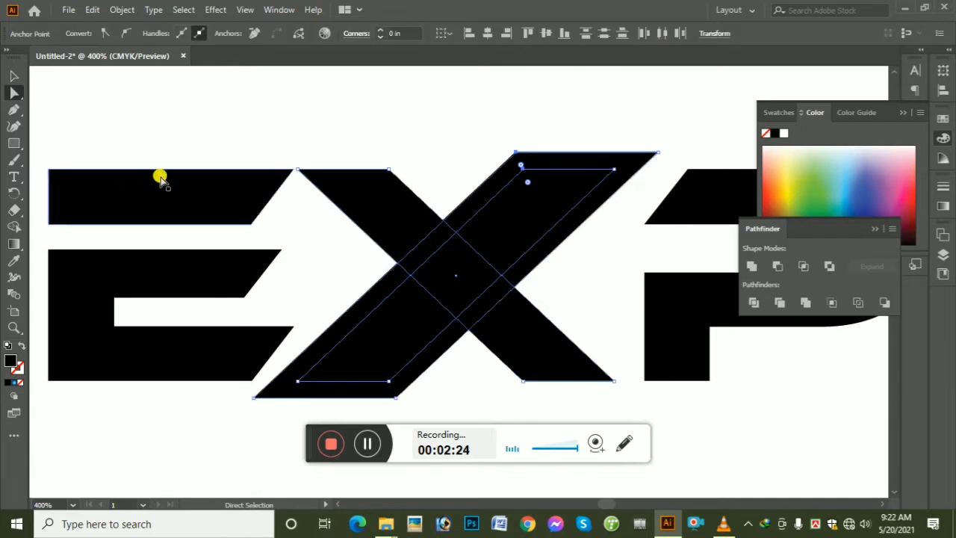
{"action": "left_click", "coordinate": [15, 230]}
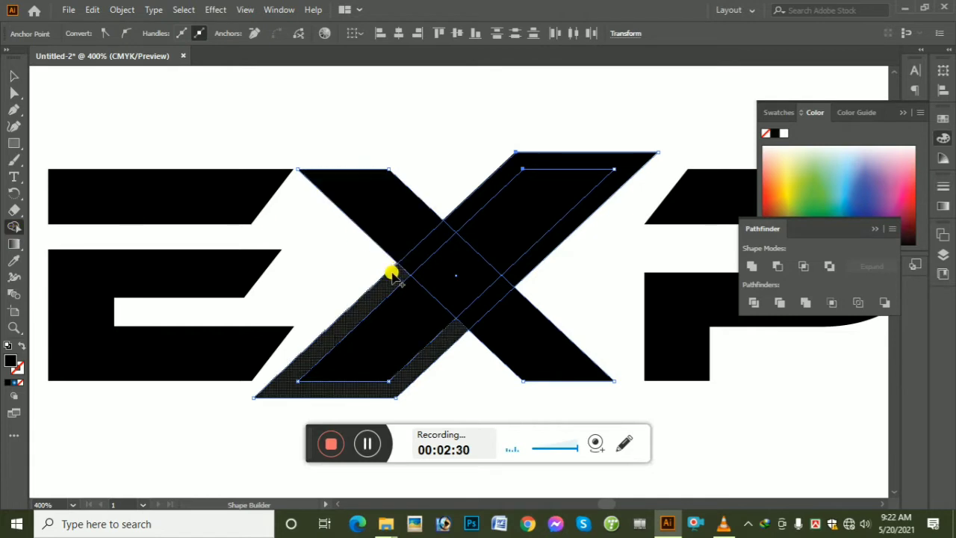
{"action": "left_click", "coordinate": [431, 248], "text": "alt"}
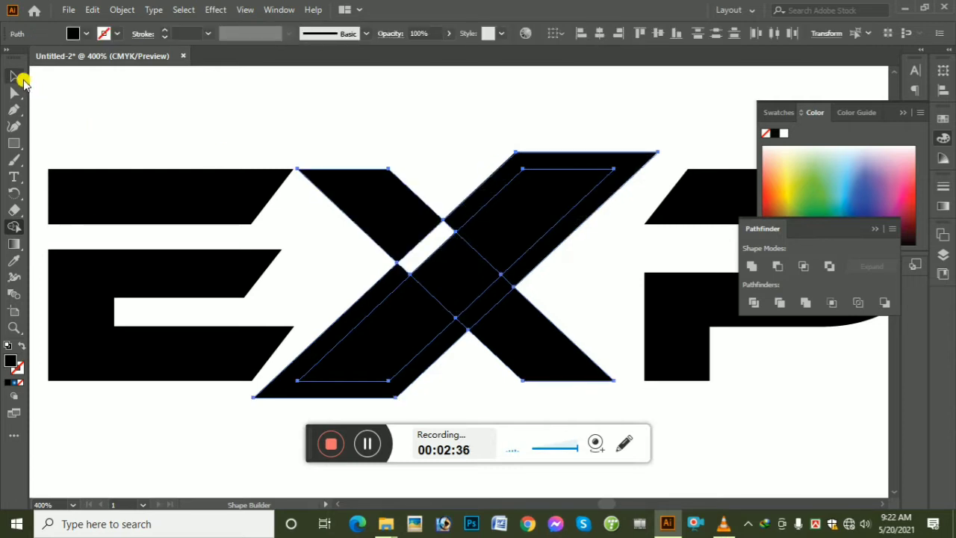
Delete the remaining offset outline around the X's ascending diagonal, leaving a gap beside the upper-left arm
{"action": "left_click", "coordinate": [15, 75]}
{"action": "left_click", "coordinate": [15, 93]}
{"action": "left_click", "coordinate": [231, 85]}
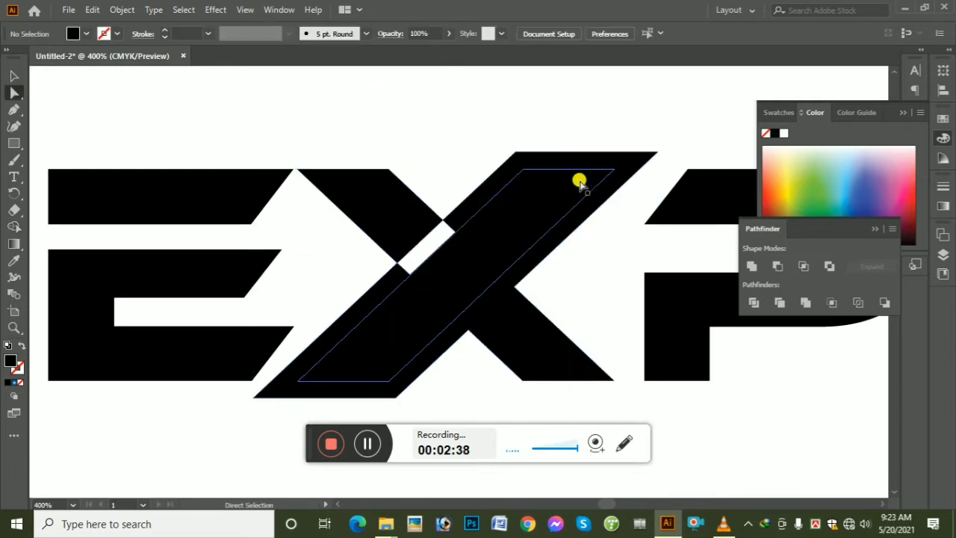
{"action": "left_click_drag", "start_coordinate": [626, 157], "coordinate": [644, 206]}
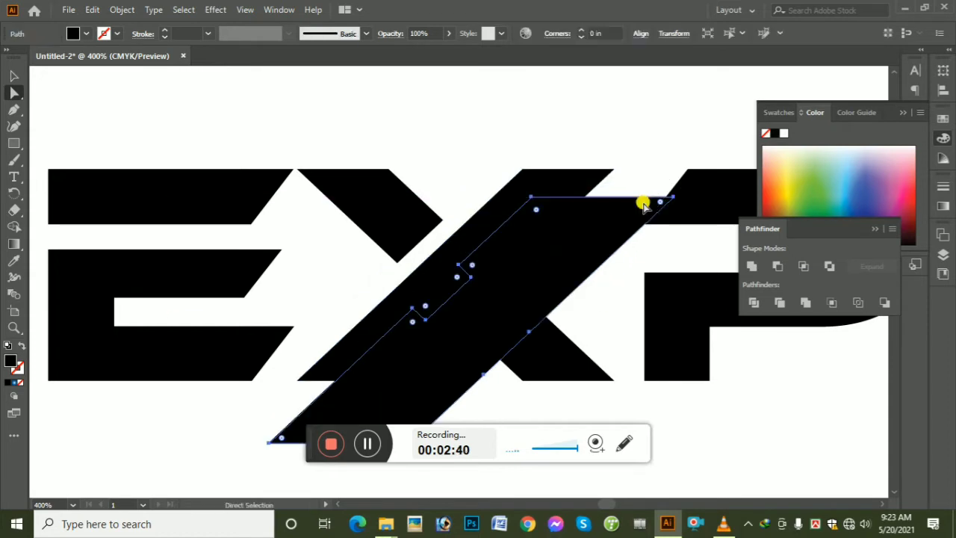
{"action": "key", "text": "ctrl+z"}
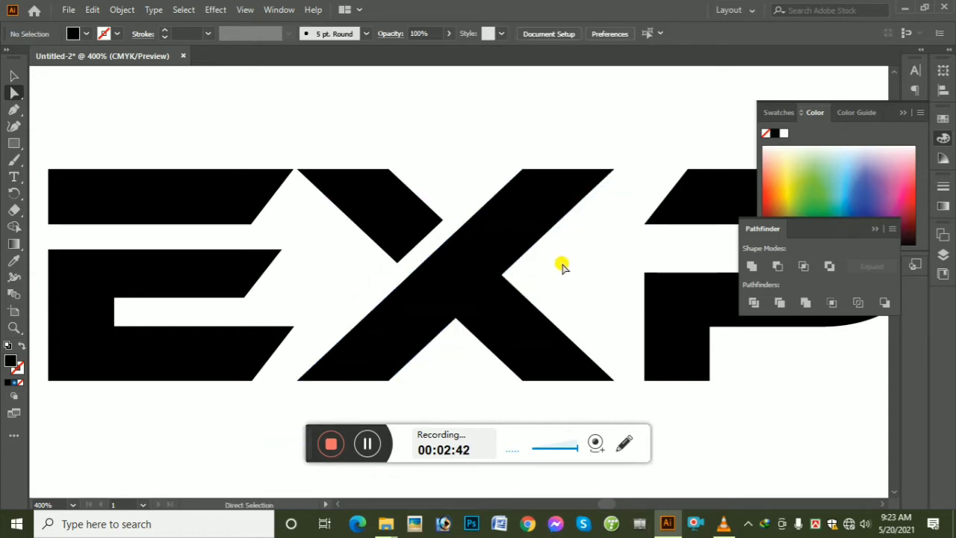
Unite the X's ascending diagonal with its center and lower-right leg, leaving the upper-left arm separate
{"action": "scroll", "coordinate": [559, 277], "scroll_direction": "right", "scroll_amount": 3}
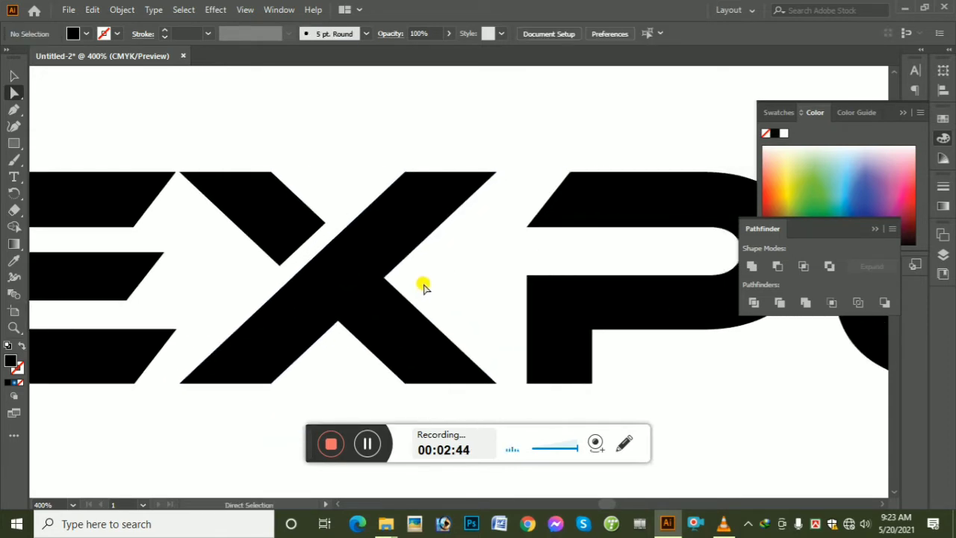
{"action": "left_click_drag", "start_coordinate": [423, 276], "coordinate": [325, 308]}
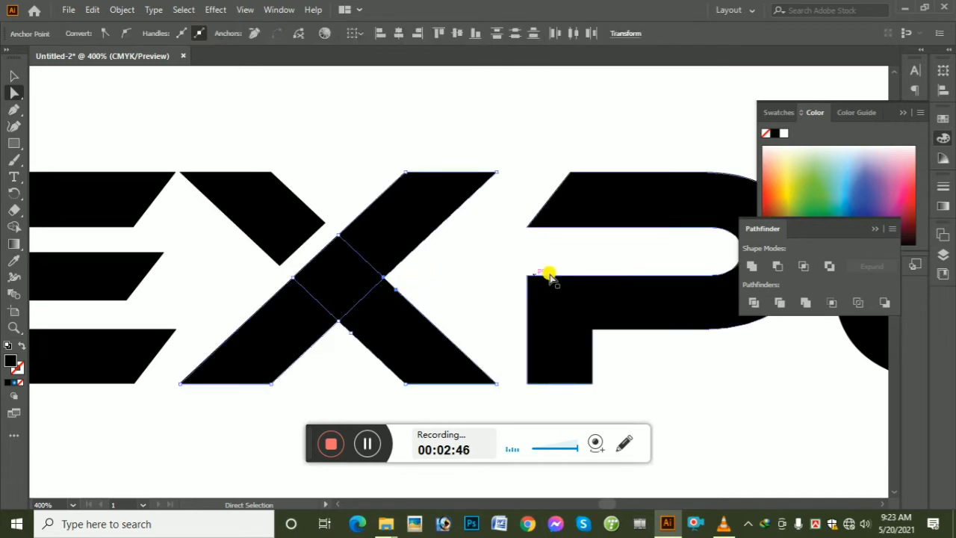
{"action": "left_click", "coordinate": [749, 266]}
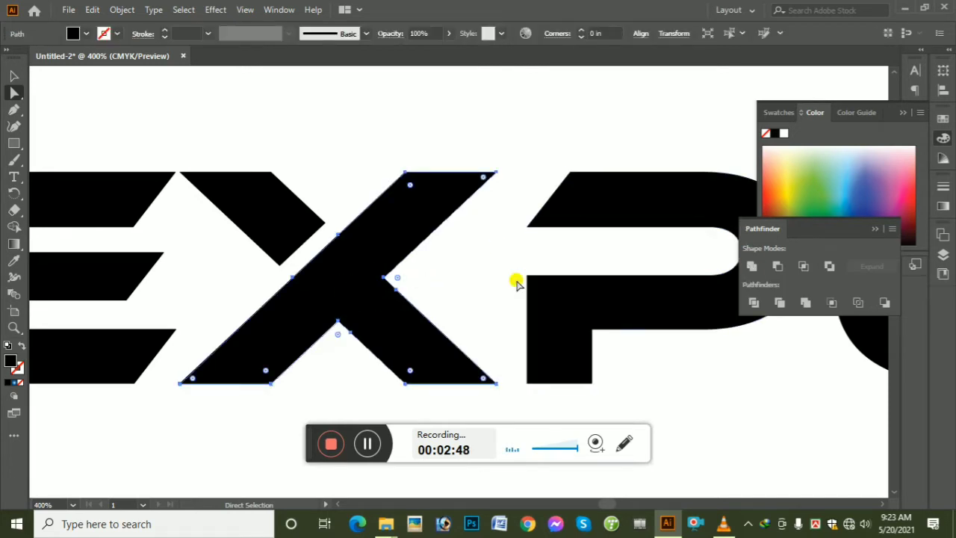
{"action": "left_click", "coordinate": [460, 276]}
Stretch the slanted right end of the first E's top bar until it overlaps the X's separate upper-left arm
{"action": "left_click_drag", "start_coordinate": [324, 250], "coordinate": [490, 294]}
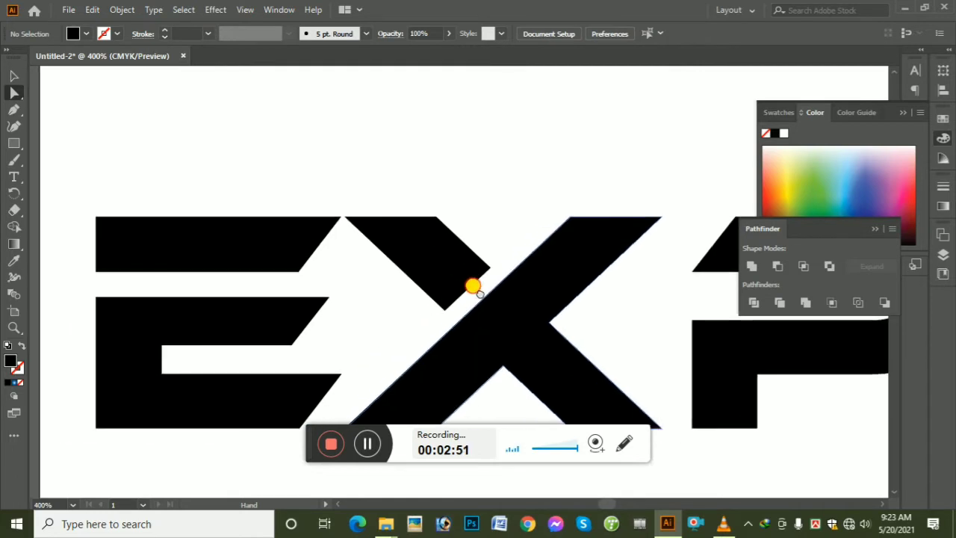
{"action": "left_click", "coordinate": [312, 242]}
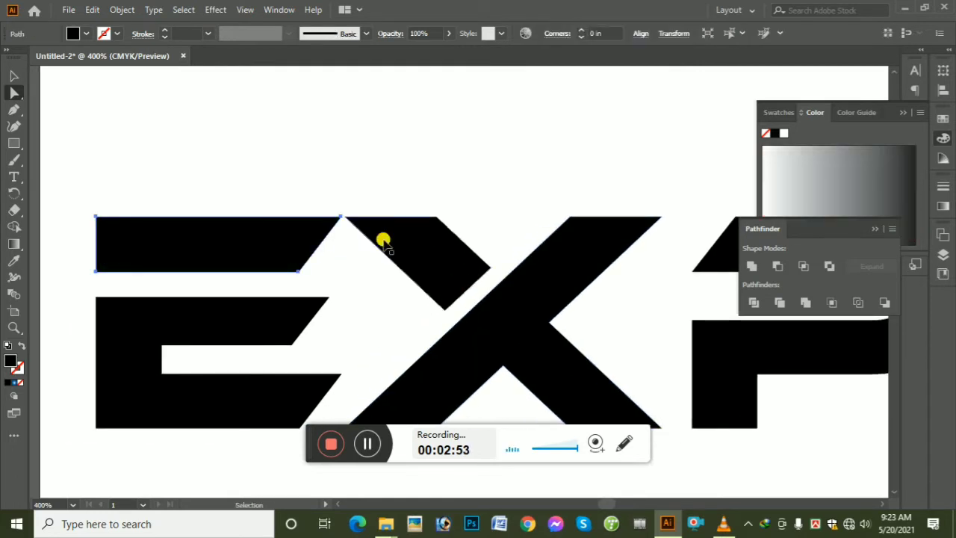
{"action": "left_click", "coordinate": [386, 239]}
{"action": "left_click", "coordinate": [437, 286]}
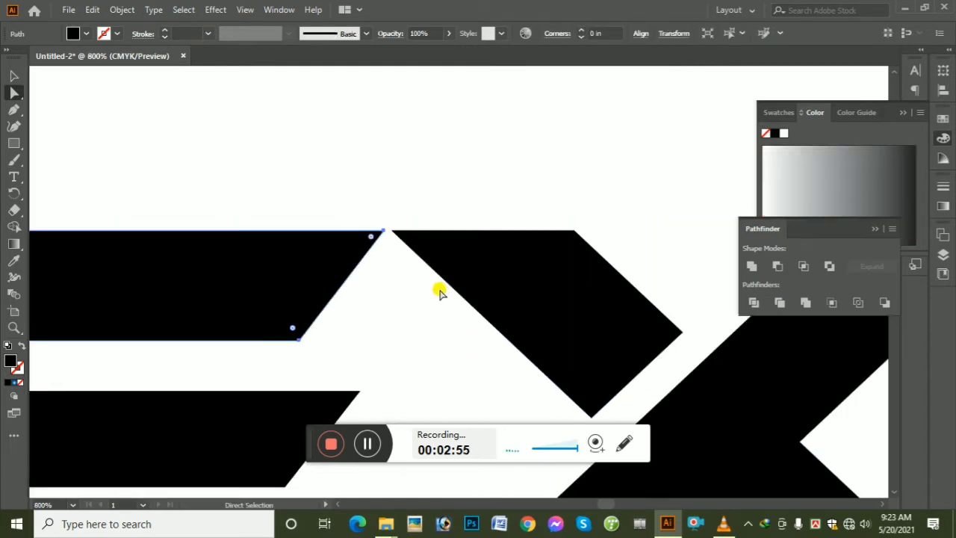
{"action": "left_click", "coordinate": [439, 290]}
{"action": "left_click", "coordinate": [290, 286]}
{"action": "left_click_drag", "start_coordinate": [296, 338], "coordinate": [511, 337]}
{"action": "left_click_drag", "start_coordinate": [384, 229], "coordinate": [434, 230]}
{"action": "left_click", "coordinate": [457, 204]}
Unite the first E's top bar with the X's upper-left arm into one shape
{"action": "left_click_drag", "start_coordinate": [465, 185], "coordinate": [397, 329]}
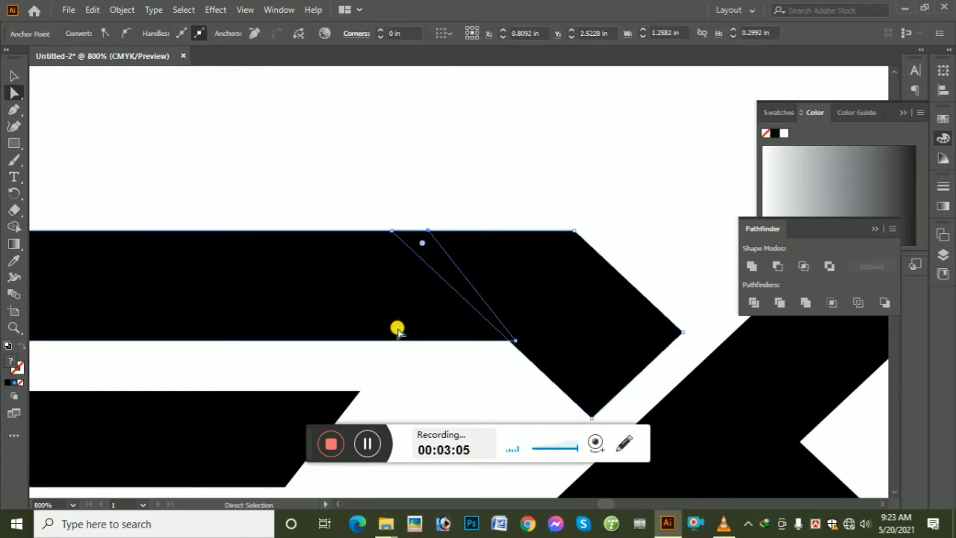
{"action": "left_click", "coordinate": [751, 267]}
{"action": "left_click_drag", "start_coordinate": [647, 255], "coordinate": [396, 159]}
{"action": "left_click", "coordinate": [514, 276], "text": "ctrl+alt"}
{"action": "left_click", "coordinate": [514, 274], "text": "ctrl+alt"}
{"action": "left_click", "coordinate": [513, 274], "text": "ctrl+alt"}
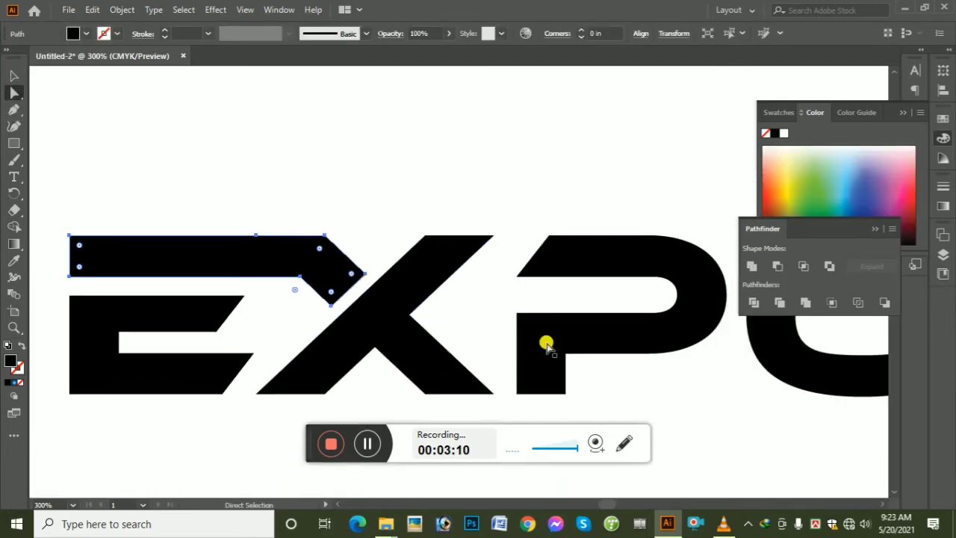
{"action": "left_click", "coordinate": [588, 373]}
Move the P left, close to the X's lower-right foot
{"action": "left_click", "coordinate": [549, 345], "text": "ctrl"}
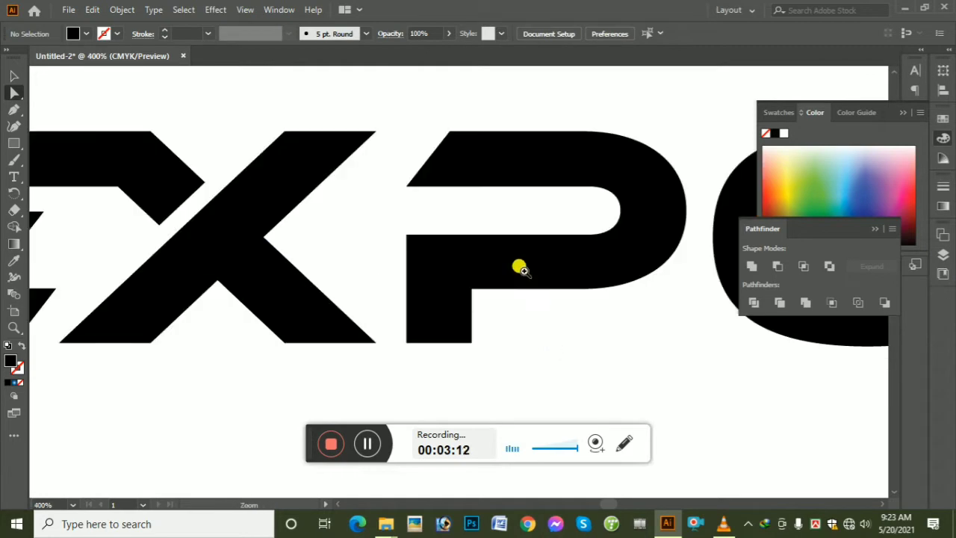
{"action": "left_click", "coordinate": [474, 277], "text": "ctrl"}
{"action": "left_click", "coordinate": [455, 297]}
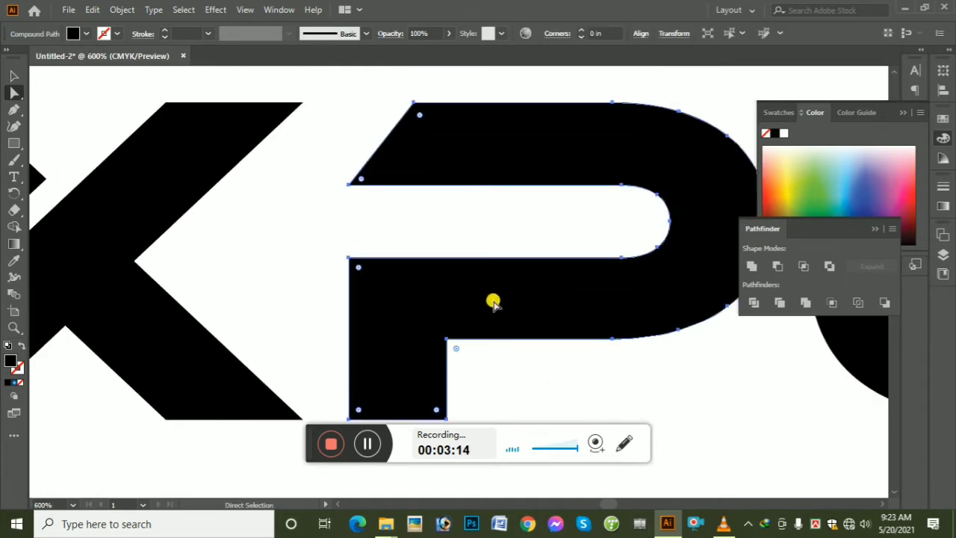
{"action": "left_click_drag", "start_coordinate": [504, 303], "coordinate": [471, 300]}
{"action": "left_click", "coordinate": [566, 366]}
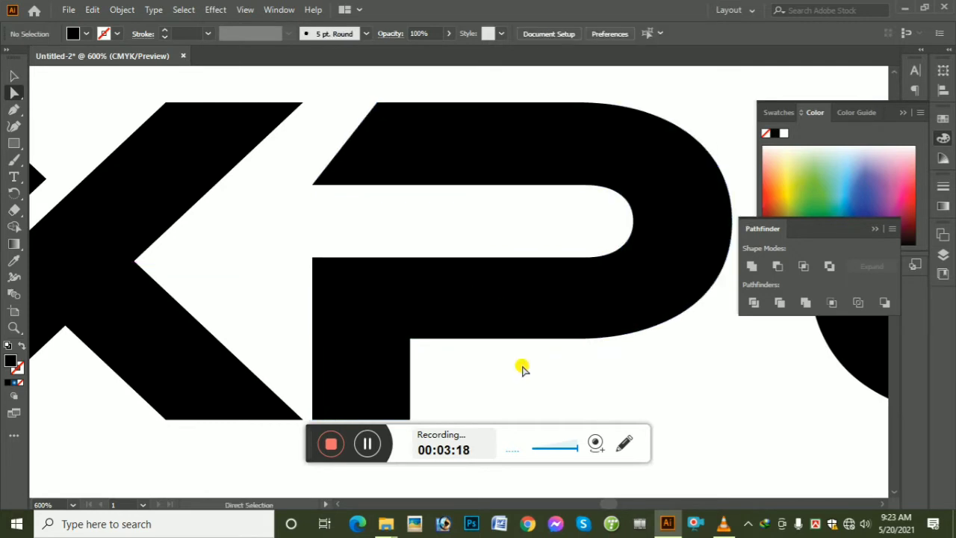
Stretch the slanted end of the P's top bar left over the X's upper-right arm and unite the two letters
{"action": "left_click", "coordinate": [382, 144]}
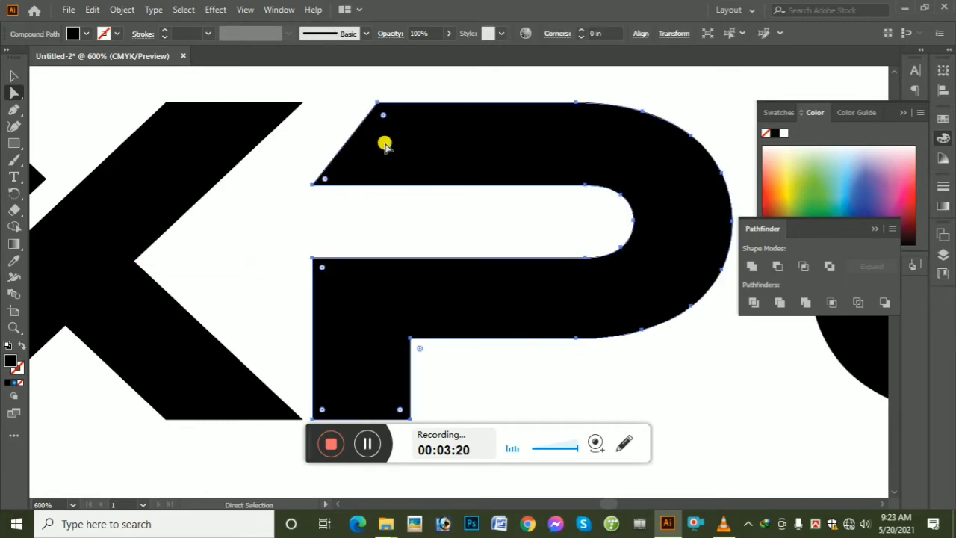
{"action": "left_click", "coordinate": [314, 183]}
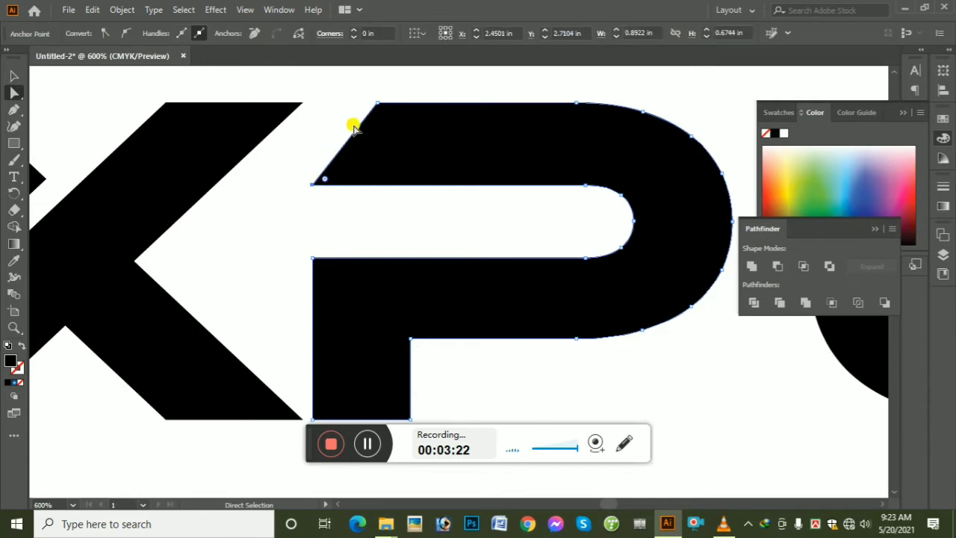
{"action": "left_click", "coordinate": [380, 100]}
{"action": "left_click", "coordinate": [378, 101]}
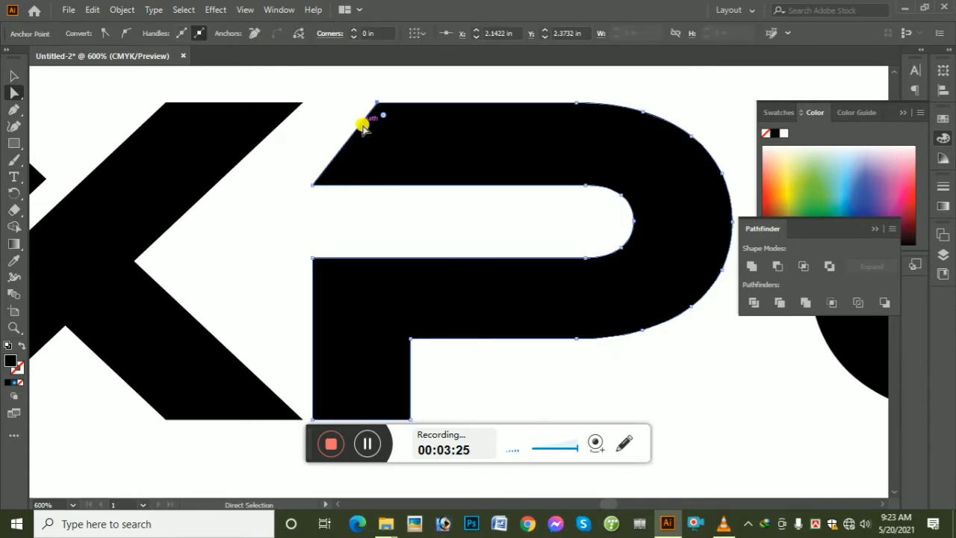
{"action": "left_click_drag", "start_coordinate": [361, 124], "coordinate": [259, 133]}
{"action": "left_click_drag", "start_coordinate": [274, 216], "coordinate": [234, 100]}
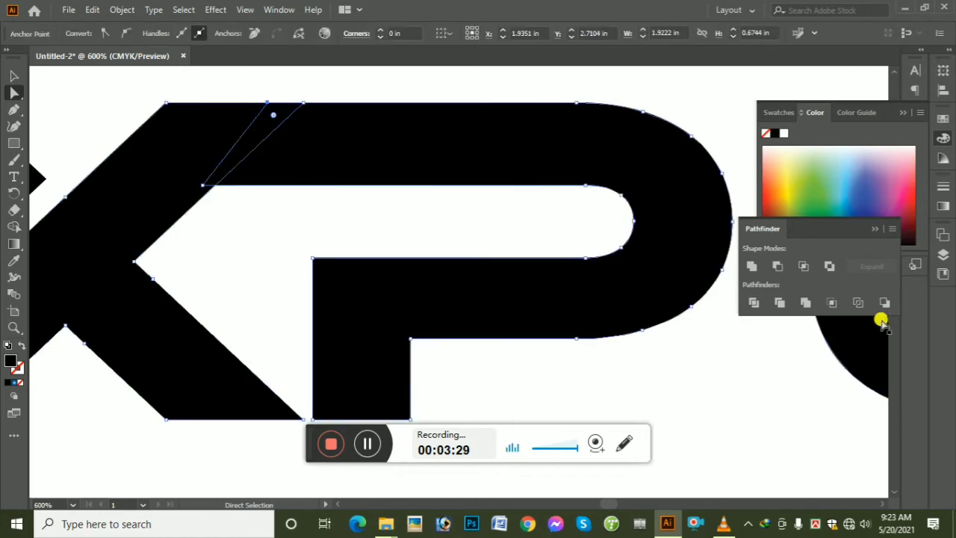
{"action": "left_click", "coordinate": [752, 265]}
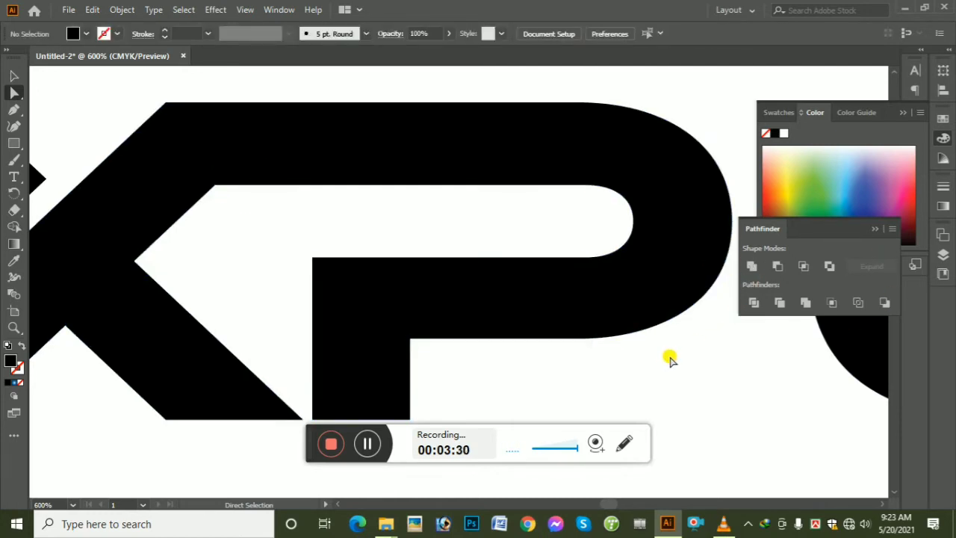
Recolor the O with a blue fill to set it apart from the black letters
{"action": "left_click", "coordinate": [623, 298], "text": "ctrl+alt"}
{"action": "left_click", "coordinate": [616, 297], "text": "ctrl+alt"}
{"action": "left_click", "coordinate": [348, 300], "text": "ctrl+alt"}
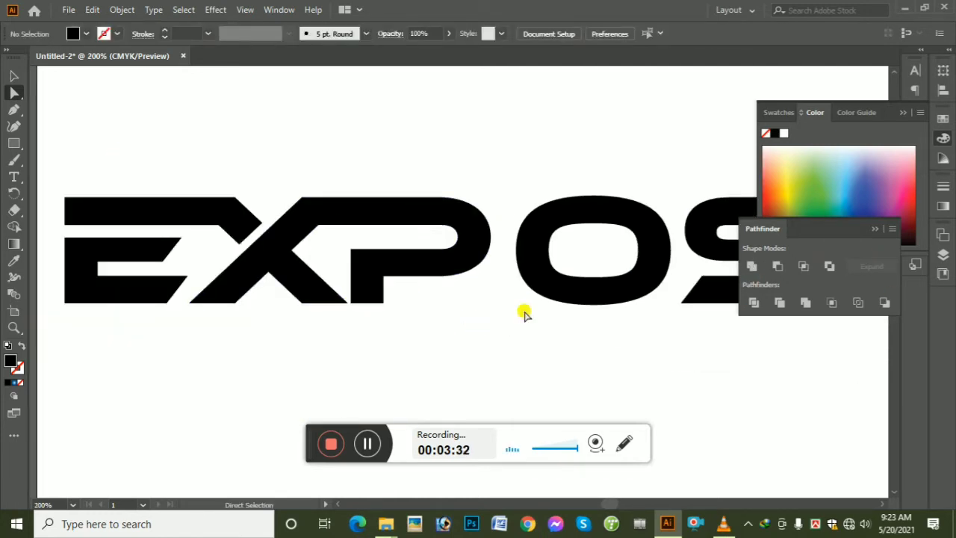
{"action": "left_click", "coordinate": [564, 285]}
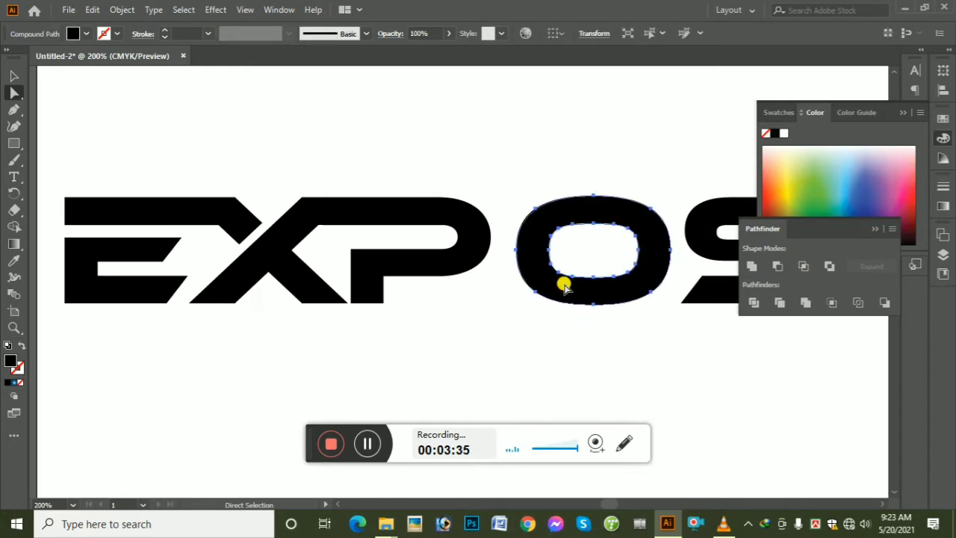
{"action": "left_click", "coordinate": [871, 184]}
{"action": "left_click", "coordinate": [636, 331]}
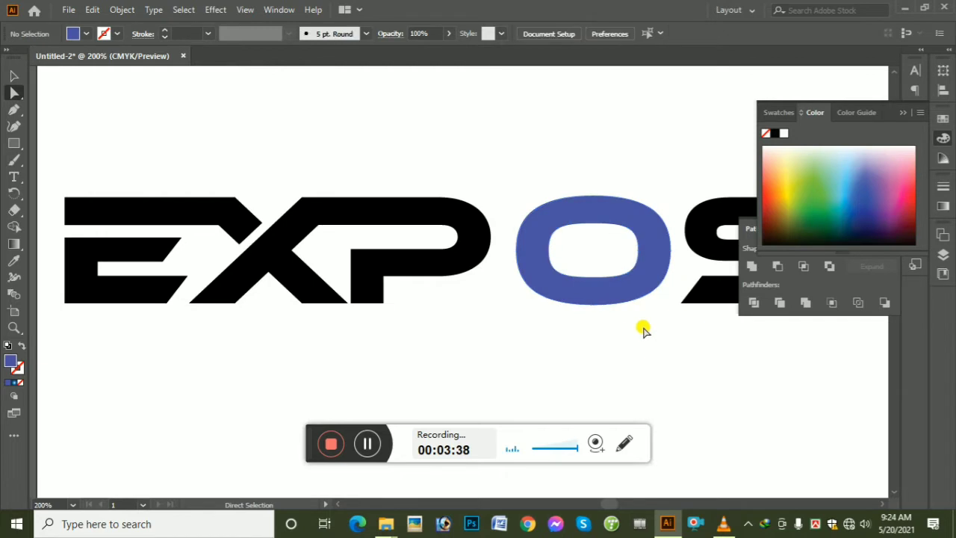
Move the blue O left until its left side overlaps the P's rounded bowl
{"action": "left_click", "coordinate": [635, 290]}
{"action": "left_click_drag", "start_coordinate": [654, 277], "coordinate": [589, 272]}
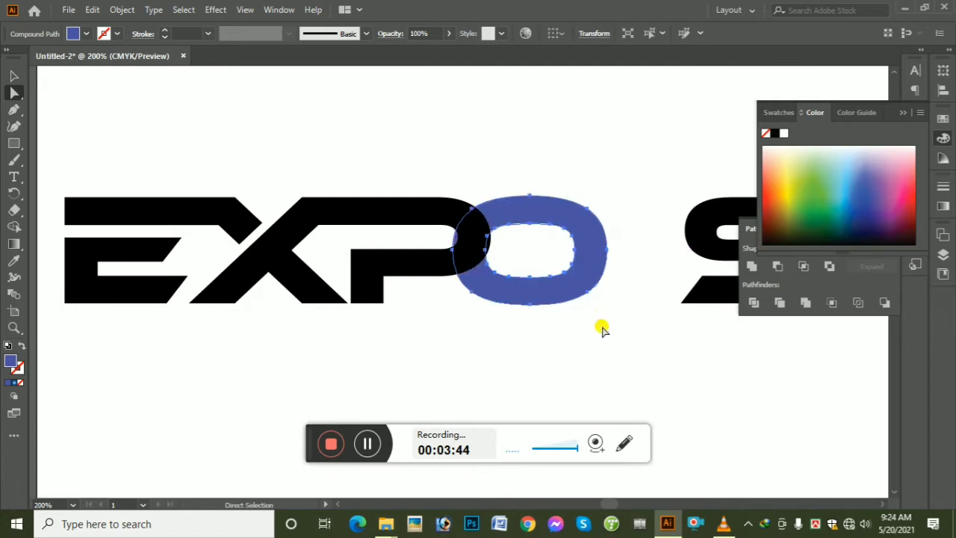
{"action": "left_click", "coordinate": [602, 326]}
Divide the overlapping P and O into separate pieces with Pathfinder
{"action": "key", "text": "ctrl+space"}
{"action": "left_click", "coordinate": [488, 235], "text": "ctrl"}
{"action": "left_click", "coordinate": [445, 290], "text": "ctrl"}
{"action": "left_click", "coordinate": [445, 292], "text": "ctrl"}
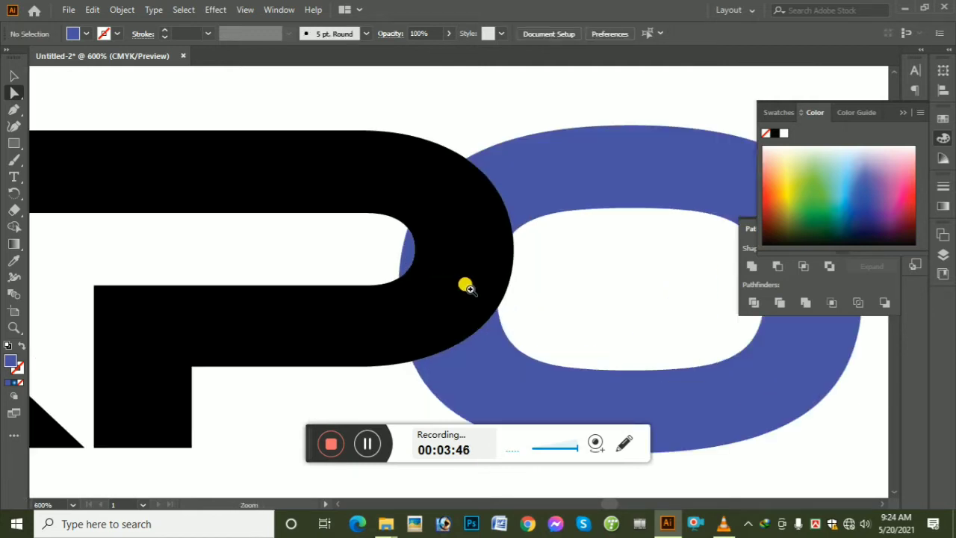
{"action": "left_click", "coordinate": [482, 283], "text": "ctrl"}
{"action": "left_click", "coordinate": [543, 169]}
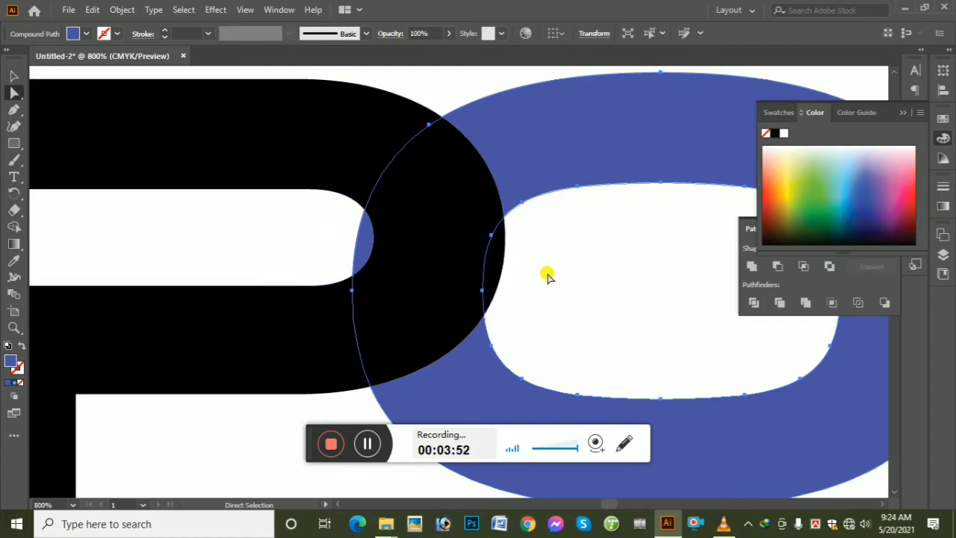
{"action": "left_click", "coordinate": [305, 237]}
{"action": "left_click", "coordinate": [357, 242]}
{"action": "left_click", "coordinate": [513, 254]}
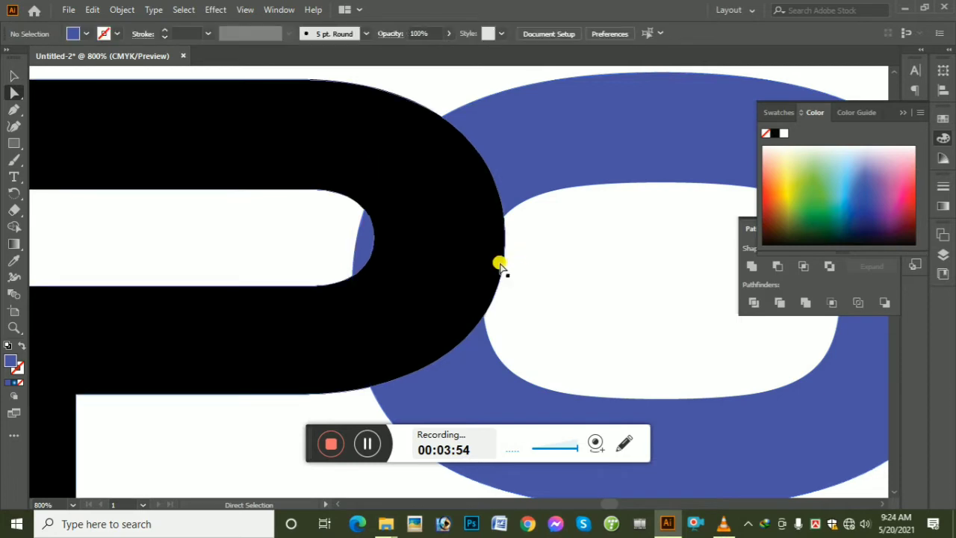
{"action": "left_click", "coordinate": [500, 264]}
{"action": "left_click", "coordinate": [537, 262]}
{"action": "left_click_drag", "start_coordinate": [429, 82], "coordinate": [452, 300]}
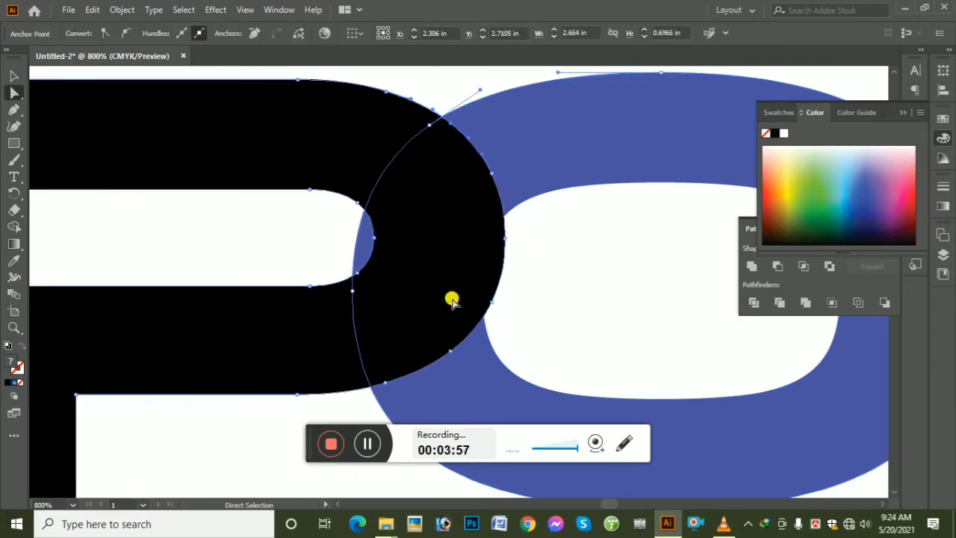
{"action": "left_click", "coordinate": [756, 306]}
{"action": "left_click", "coordinate": [581, 282]}
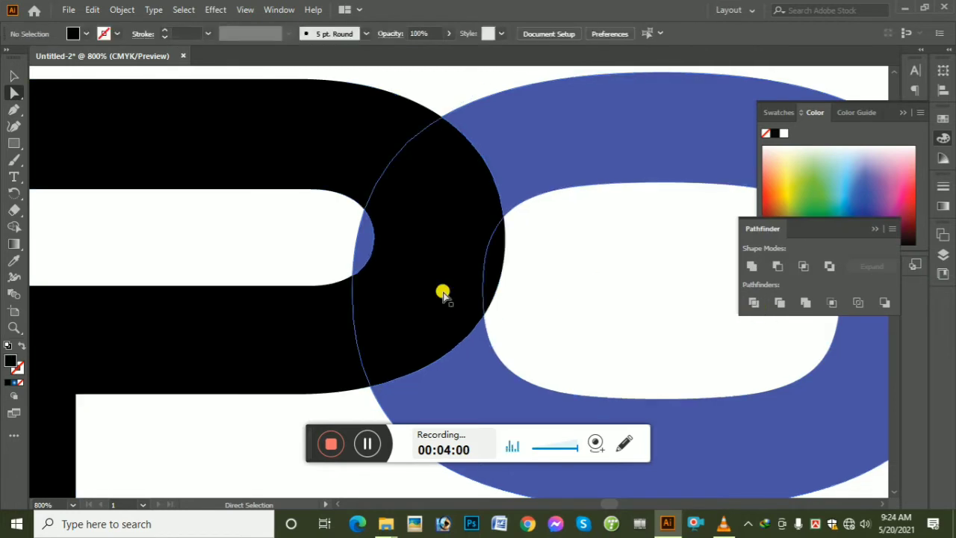
Delete the black sliver inside the O's counter and the blue sliver inside the P's counter
{"action": "left_click", "coordinate": [504, 274]}
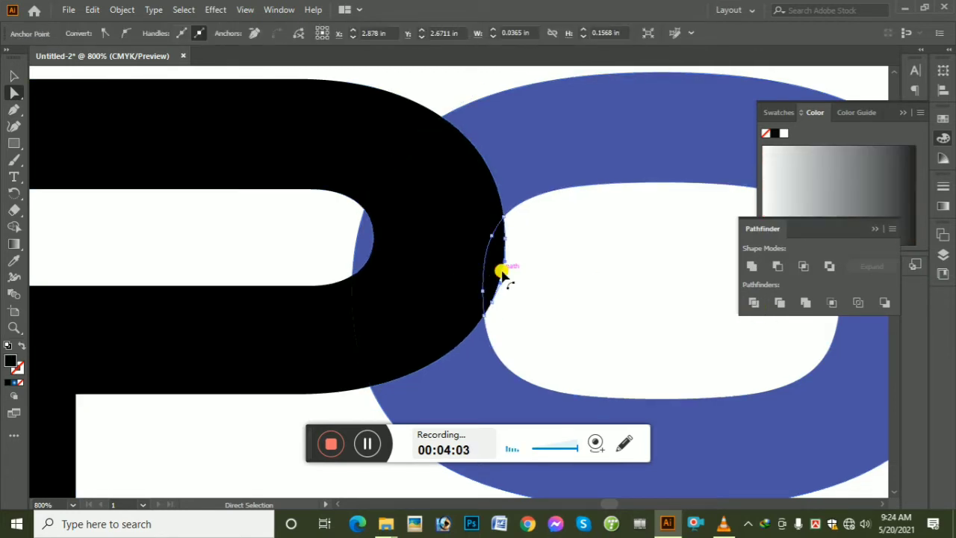
{"action": "key", "text": "Delete"}
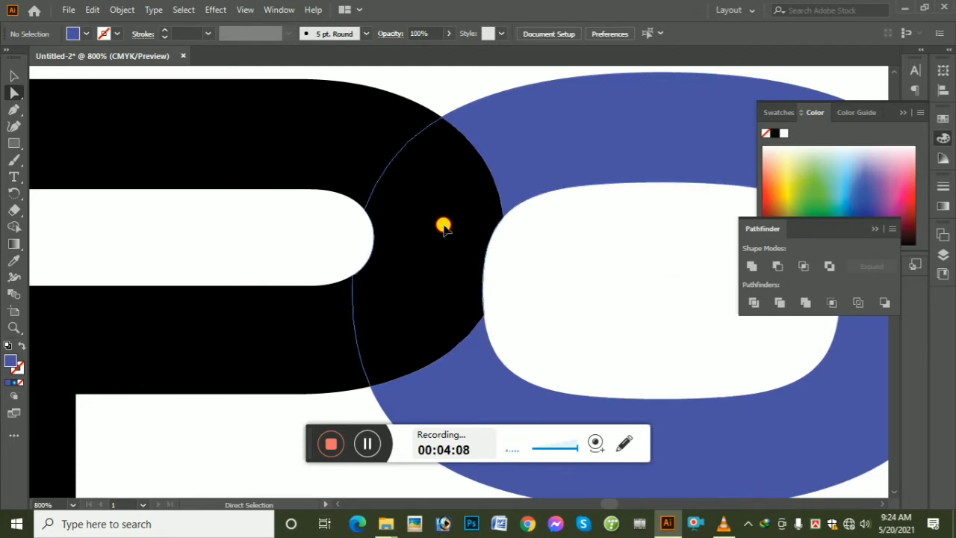
Offset the path of the P and O overlap piece outward by 4 pt with miter joins
{"action": "left_click", "coordinate": [444, 227]}
{"action": "left_click", "coordinate": [126, 11]}
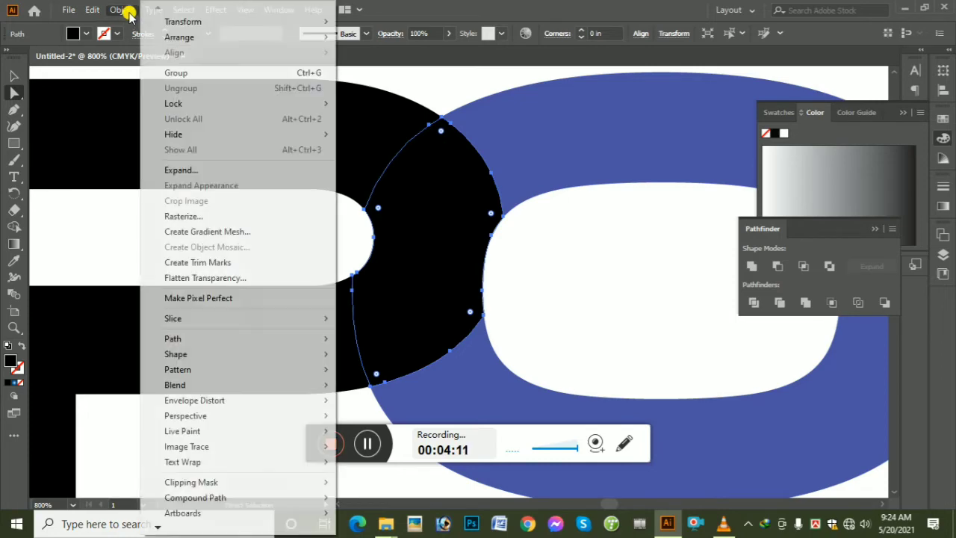
{"action": "mouse_move", "coordinate": [199, 342]}
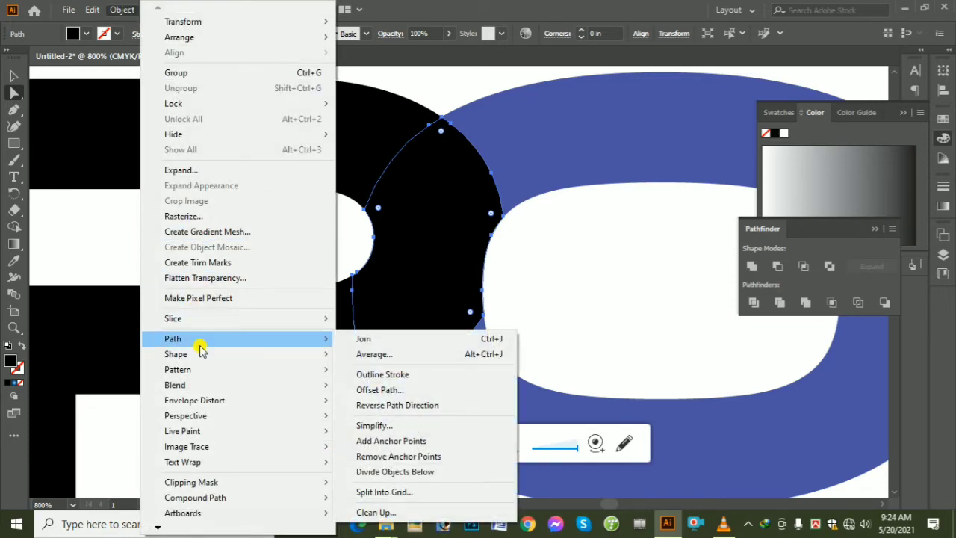
{"action": "left_click", "coordinate": [409, 392]}
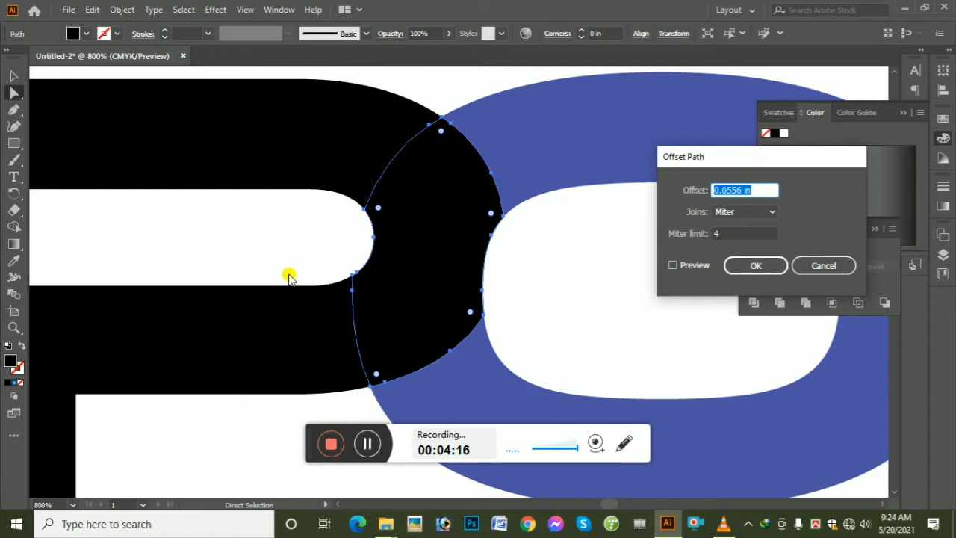
{"action": "left_click", "coordinate": [674, 265]}
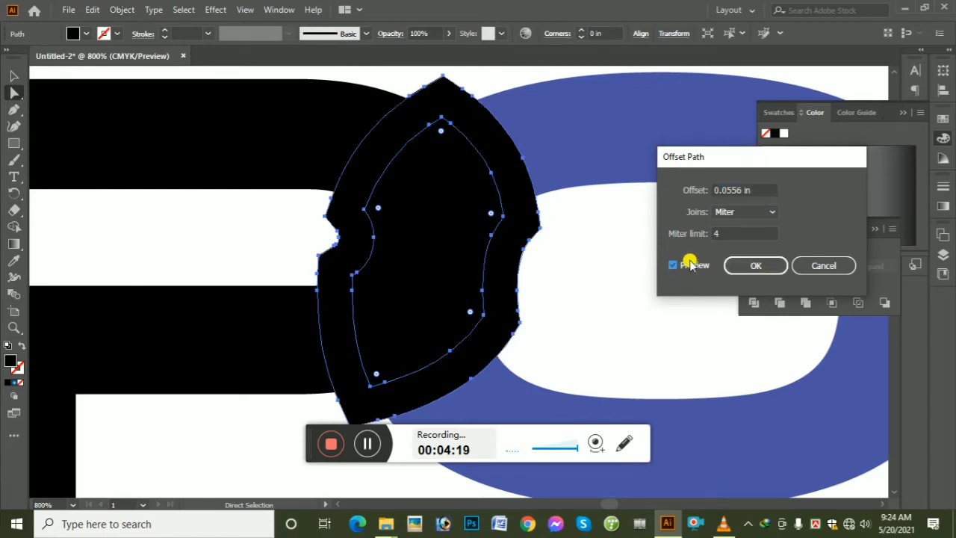
{"action": "left_click", "coordinate": [762, 189]}
{"action": "type", "text": "4pt"}
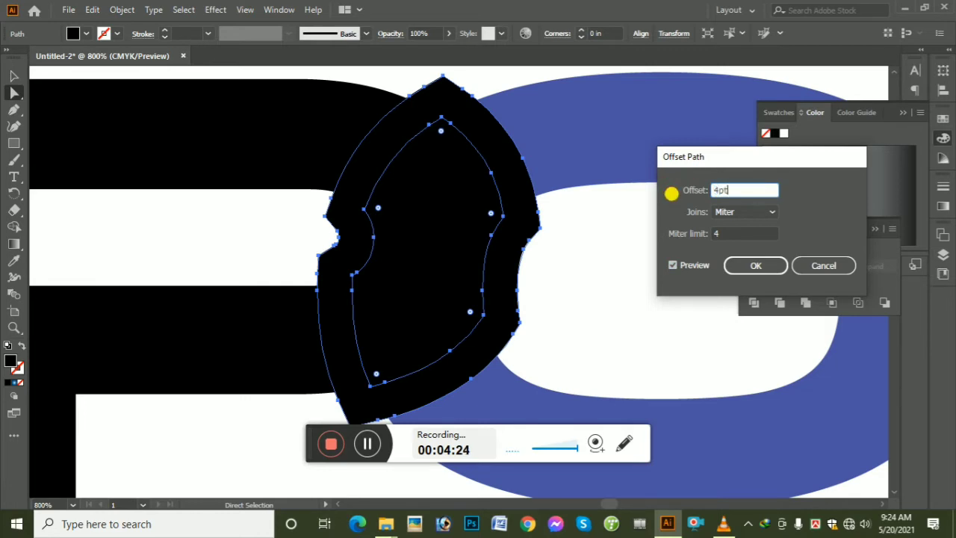
{"action": "left_click", "coordinate": [757, 266]}
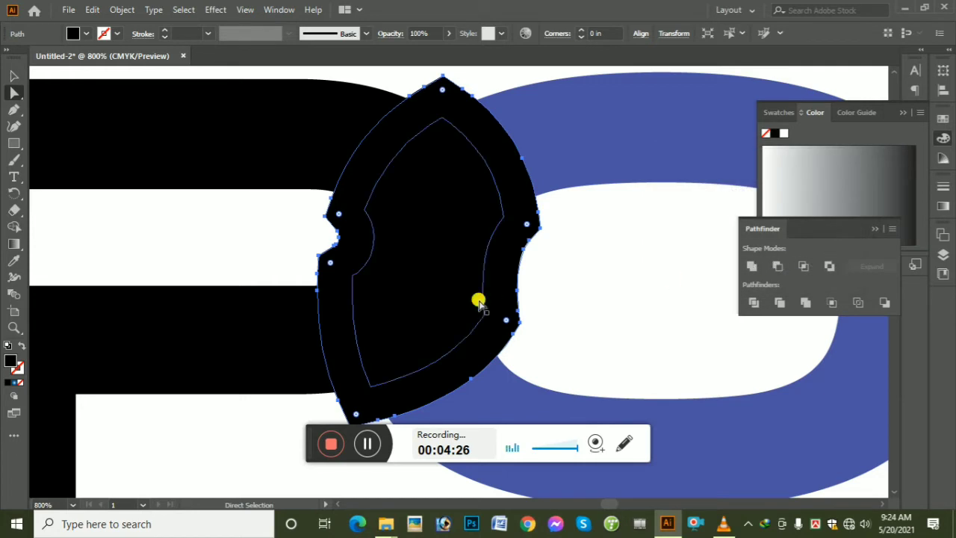
{"action": "left_click", "coordinate": [629, 306]}
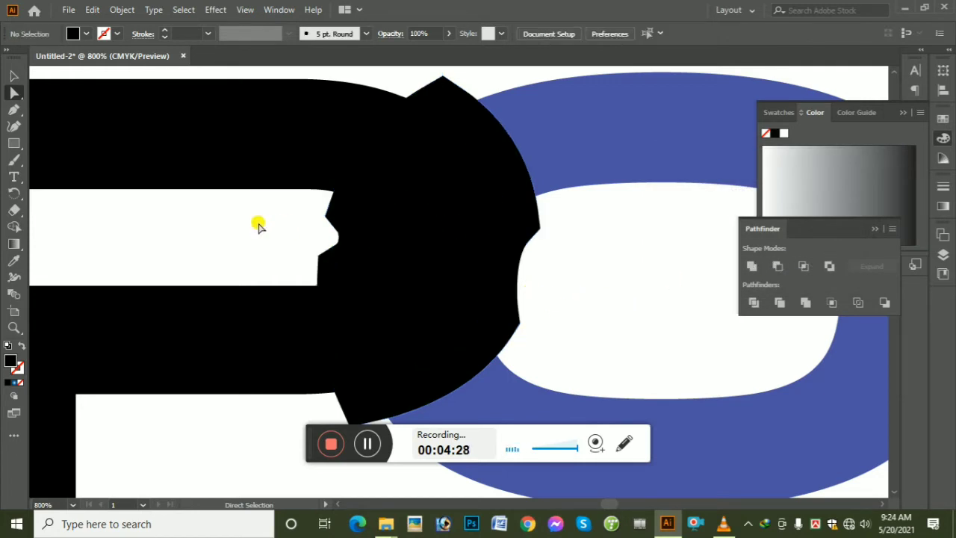
Cut gap strips from the P's lower bar and the O's upper-left end along the offset shape with Shape Builder
{"action": "left_click_drag", "start_coordinate": [486, 82], "coordinate": [626, 332]}
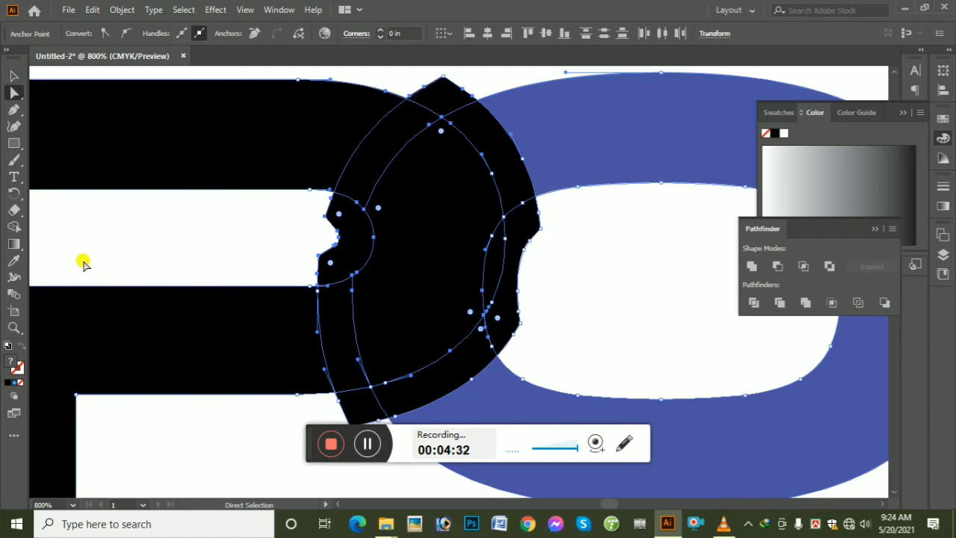
{"action": "left_click", "coordinate": [14, 228]}
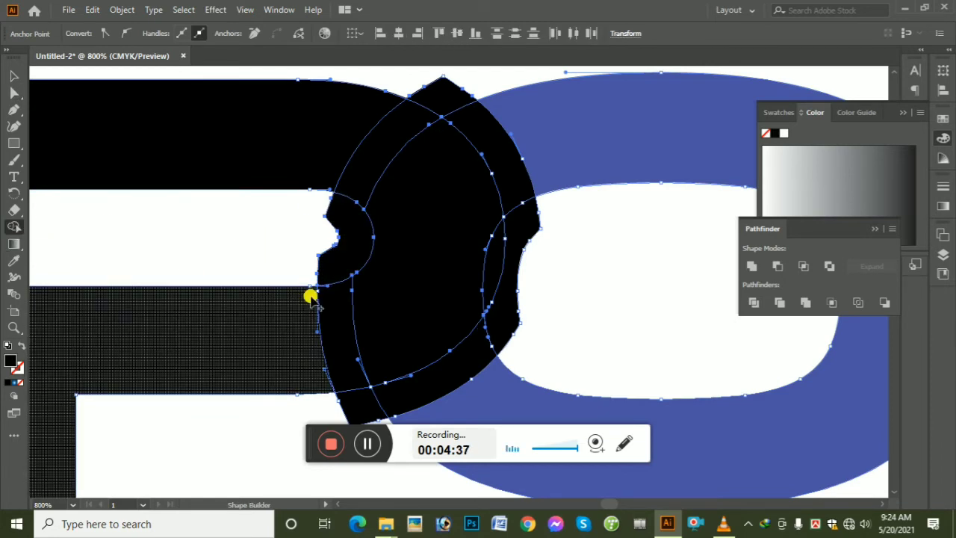
{"action": "left_click", "coordinate": [327, 331], "text": "alt"}
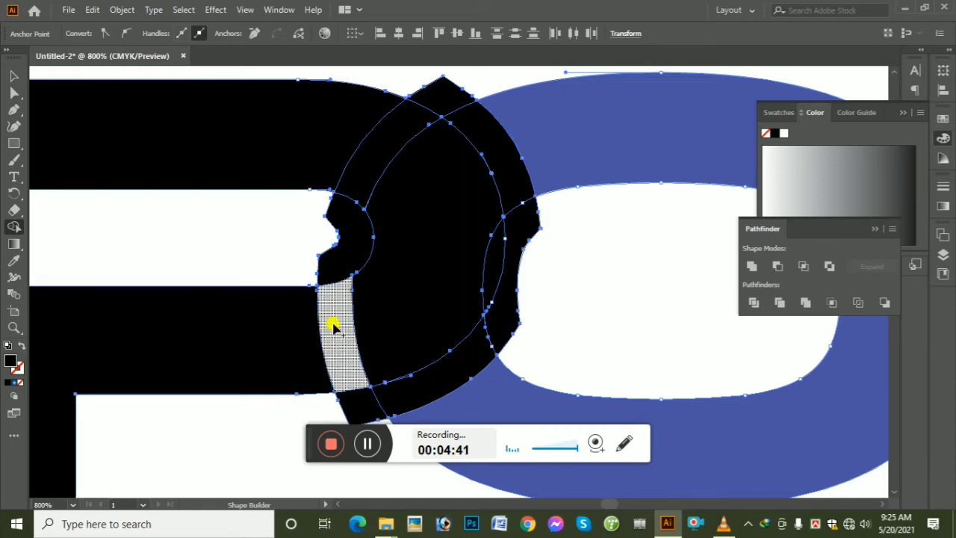
{"action": "left_click", "coordinate": [497, 143], "text": "alt"}
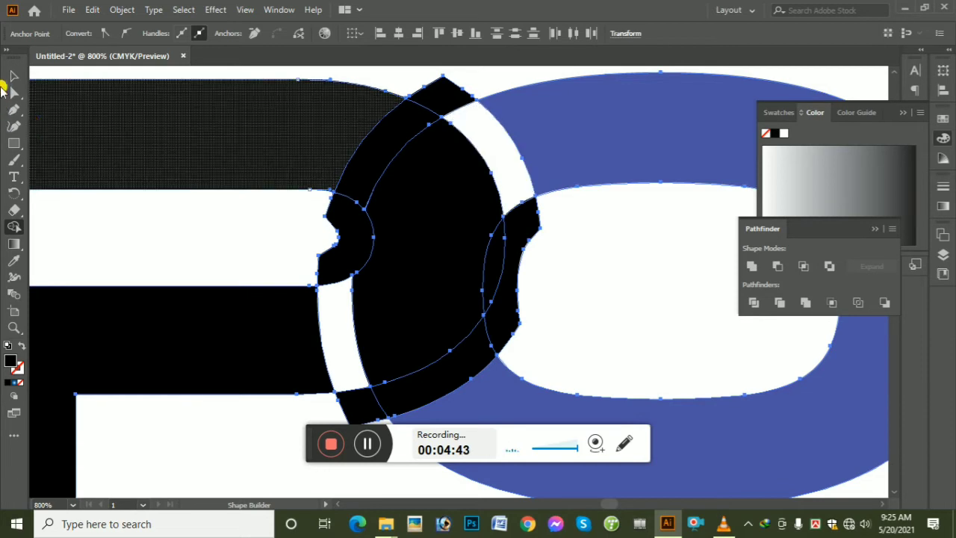
{"action": "left_click", "coordinate": [11, 77]}
{"action": "left_click", "coordinate": [140, 235]}
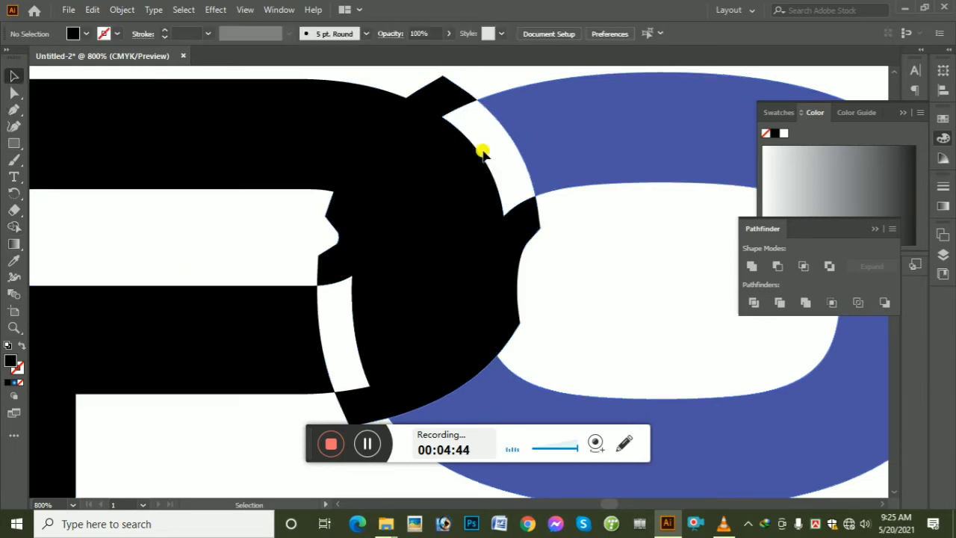
Delete the leftover offset shape around the P and O overlap piece, keeping the two gaps
{"action": "key", "text": "ctrl+minus"}
{"action": "scroll", "coordinate": [500, 269], "scroll_direction": "down", "scroll_amount": 4}
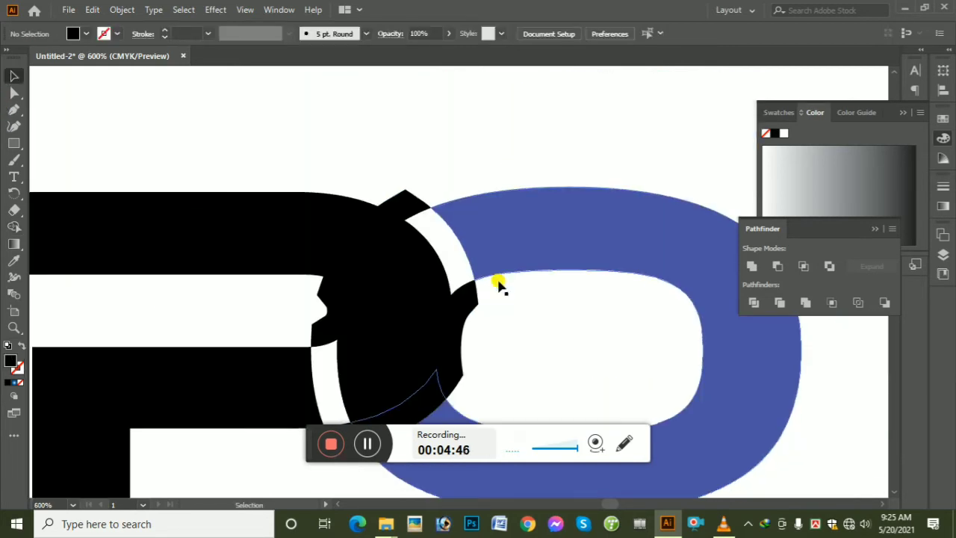
{"action": "left_click_drag", "start_coordinate": [397, 89], "coordinate": [480, 205]}
{"action": "key", "text": "ctrl+z"}
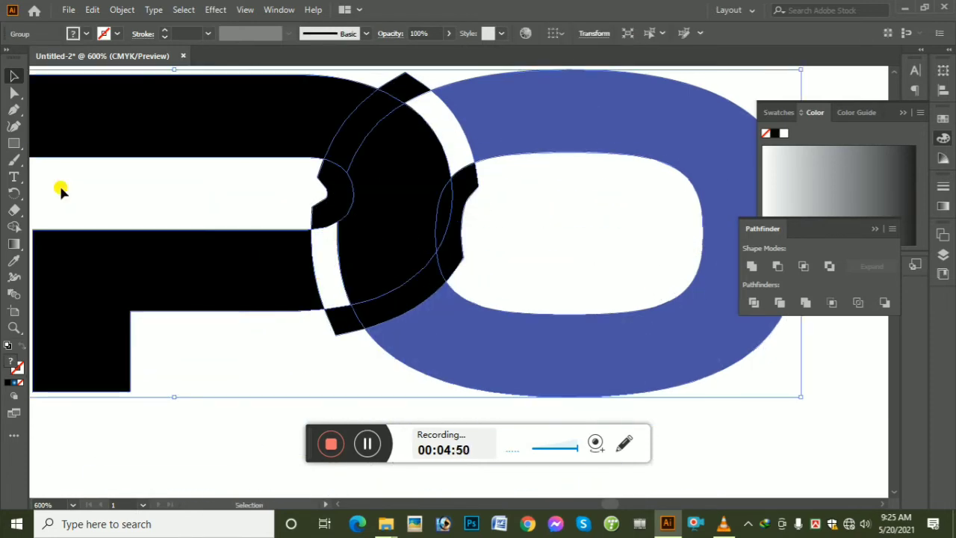
{"action": "left_click", "coordinate": [16, 90]}
{"action": "left_click", "coordinate": [117, 171]}
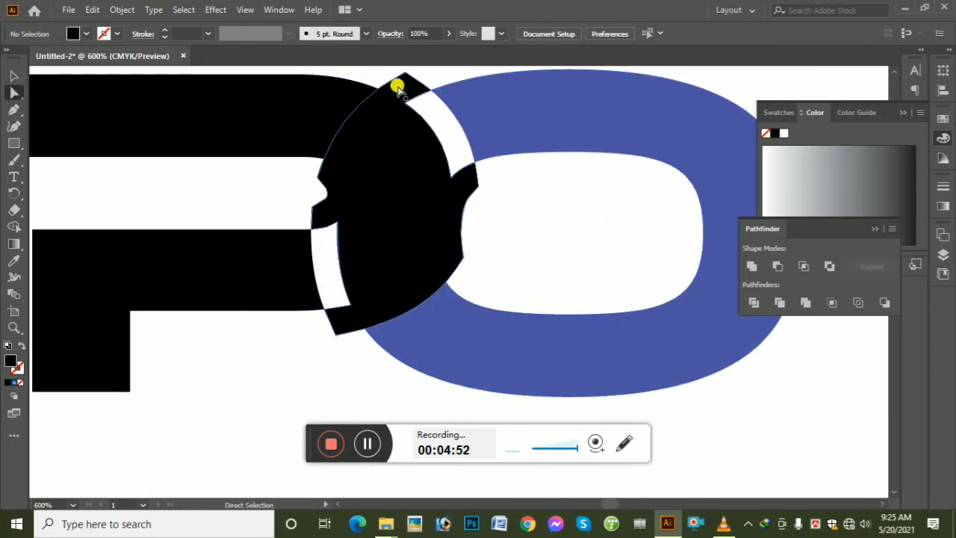
{"action": "left_click_drag", "start_coordinate": [397, 85], "coordinate": [523, 217]}
{"action": "key", "text": "ctrl+z"}
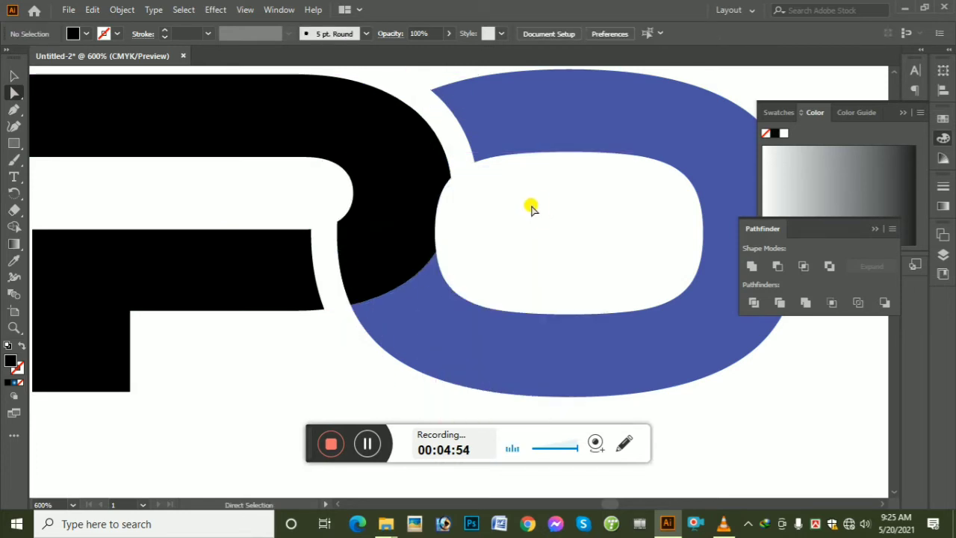
{"action": "left_click", "coordinate": [530, 208], "text": "ctrl+alt"}
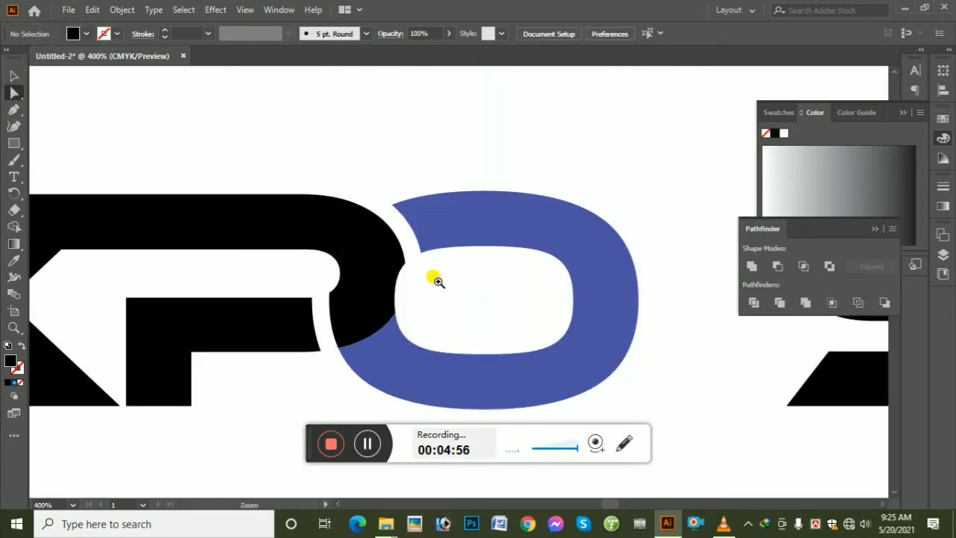
{"action": "left_click", "coordinate": [438, 282], "text": "ctrl"}
{"action": "left_click", "coordinate": [438, 278], "text": "ctrl"}
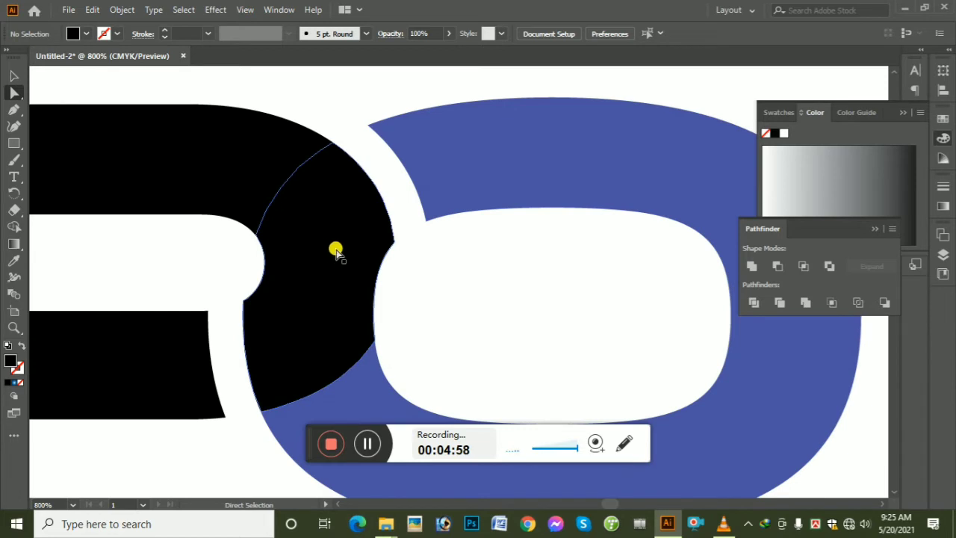
{"action": "left_click_drag", "start_coordinate": [342, 106], "coordinate": [275, 226]}
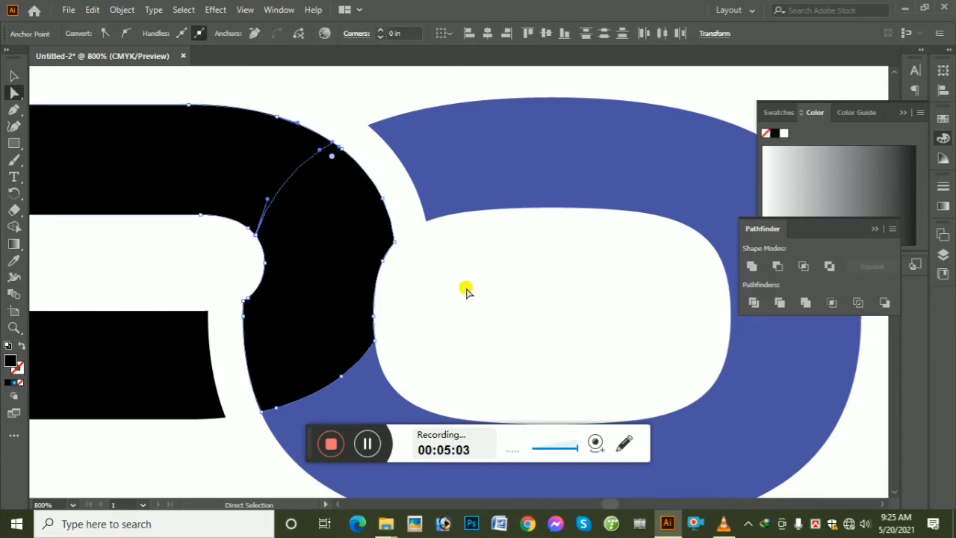
{"action": "left_click", "coordinate": [338, 117]}
{"action": "scroll", "coordinate": [540, 292], "scroll_direction": "down", "scroll_amount": 2}
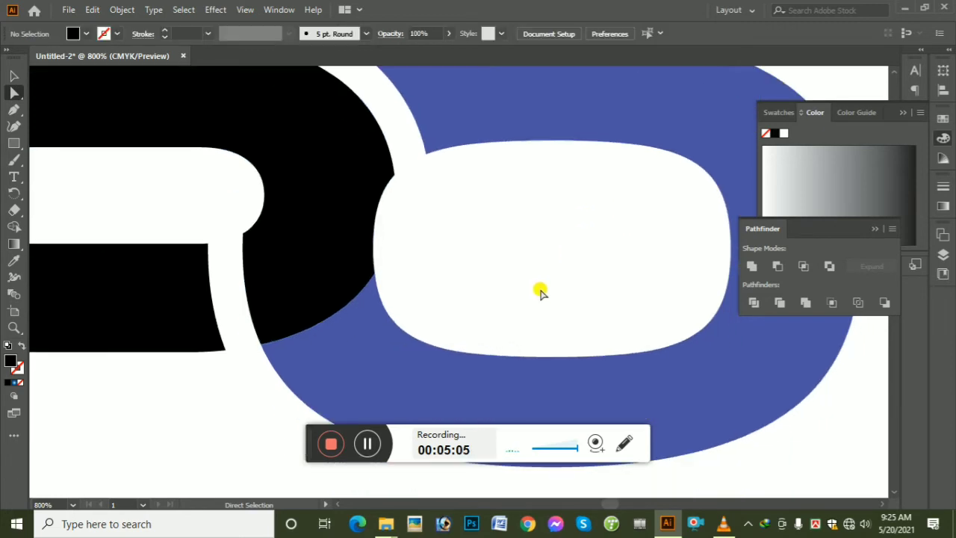
{"action": "left_click", "coordinate": [561, 280], "text": "ctrl+alt"}
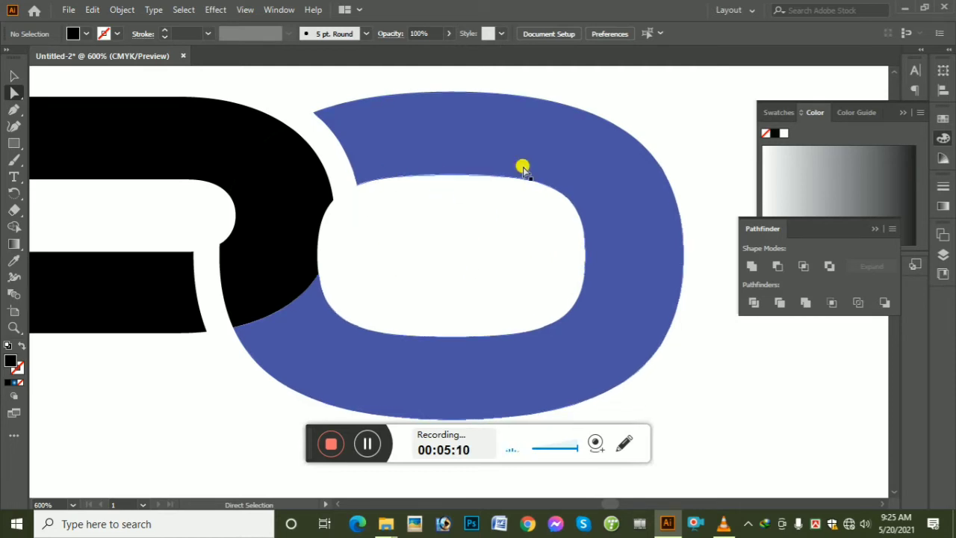
Recolor the O and the overlap piece between the P and O light pink
{"action": "left_click", "coordinate": [581, 160]}
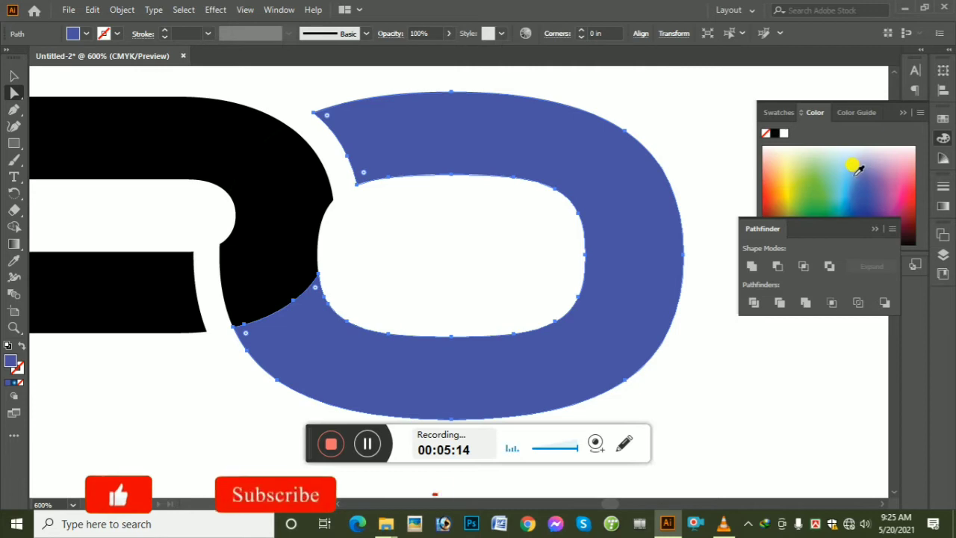
{"action": "left_click", "coordinate": [857, 169]}
{"action": "key", "text": "ctrl+z"}
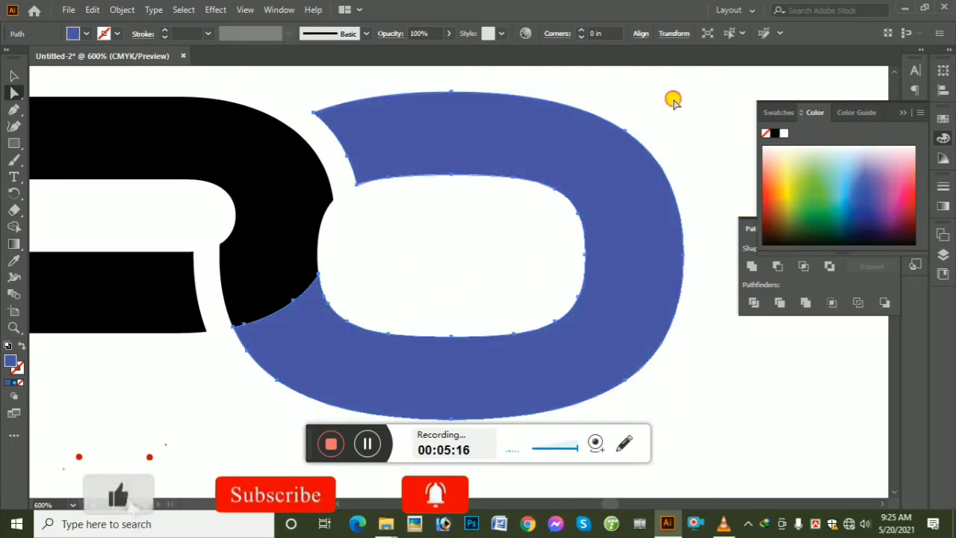
{"action": "left_click", "coordinate": [292, 291]}
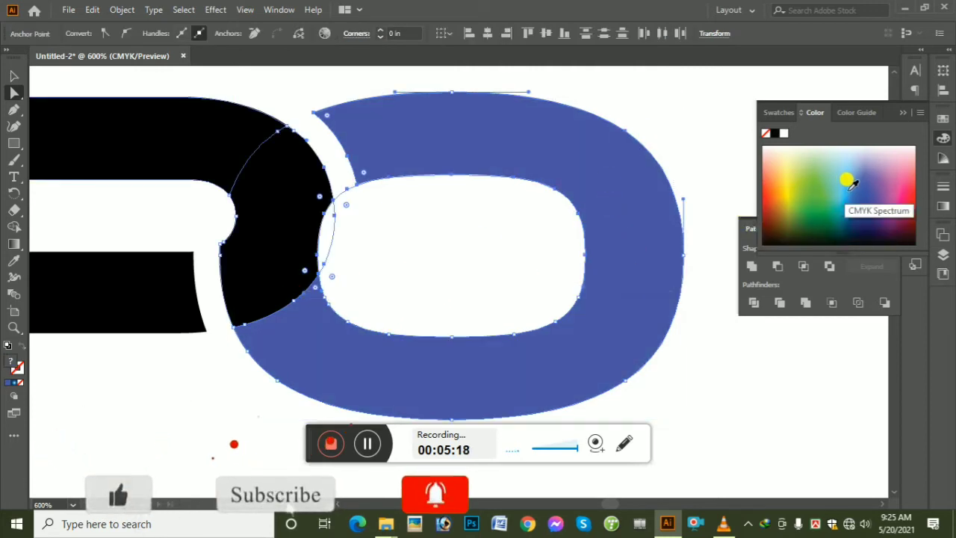
{"action": "left_click", "coordinate": [892, 155]}
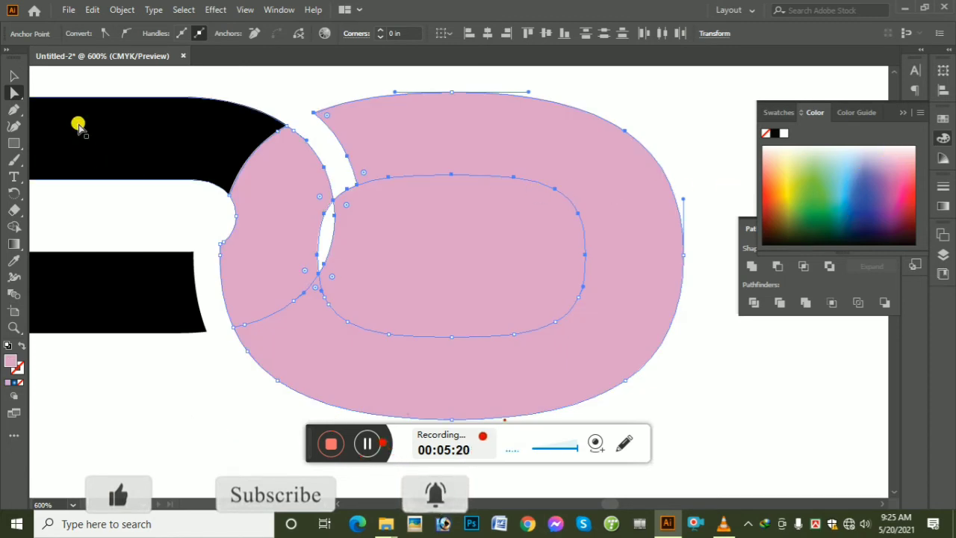
{"action": "left_click", "coordinate": [14, 76]}
{"action": "left_click", "coordinate": [95, 81]}
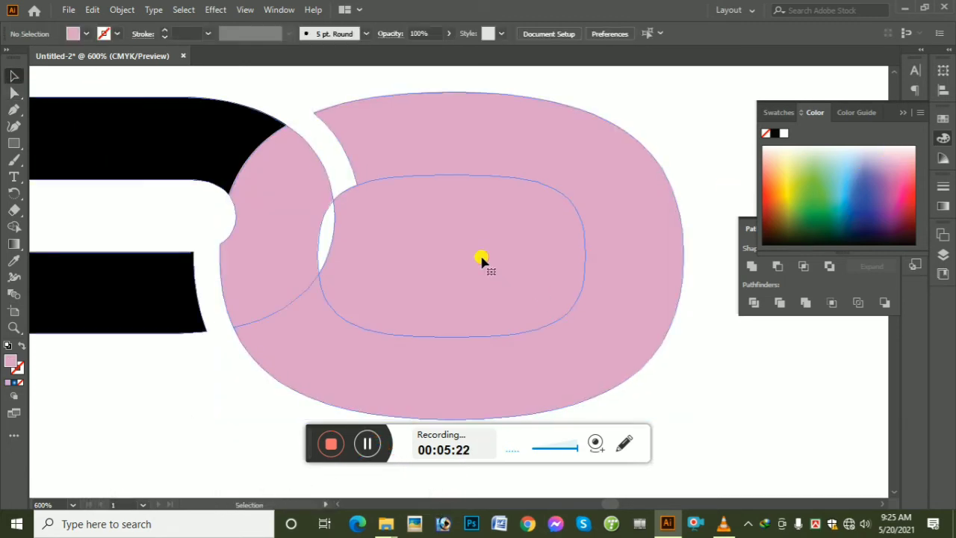
{"action": "key", "text": "ctrl+a"}
{"action": "key", "text": "Delete"}
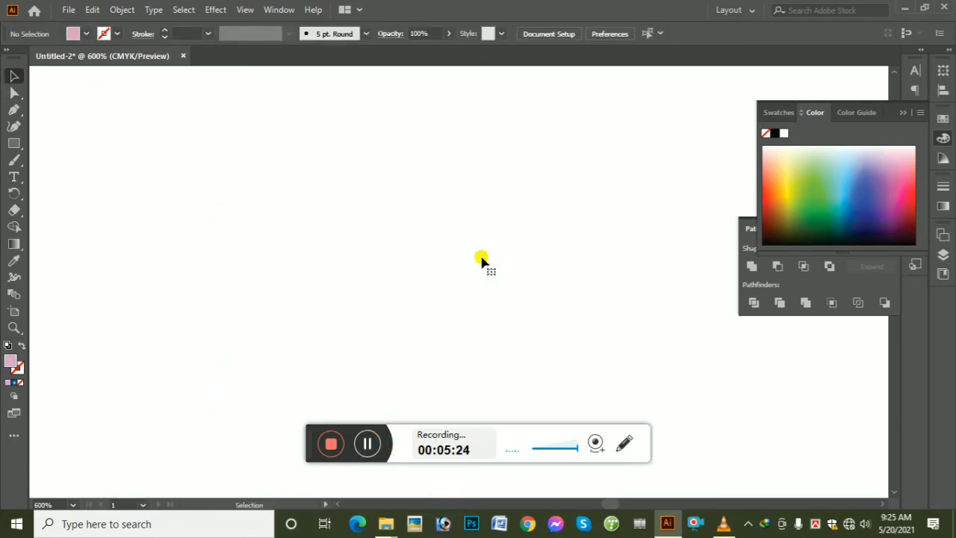
{"action": "key", "text": "ctrl+z"}
Delete the pink shape filling the O's counter
{"action": "left_click", "coordinate": [14, 93]}
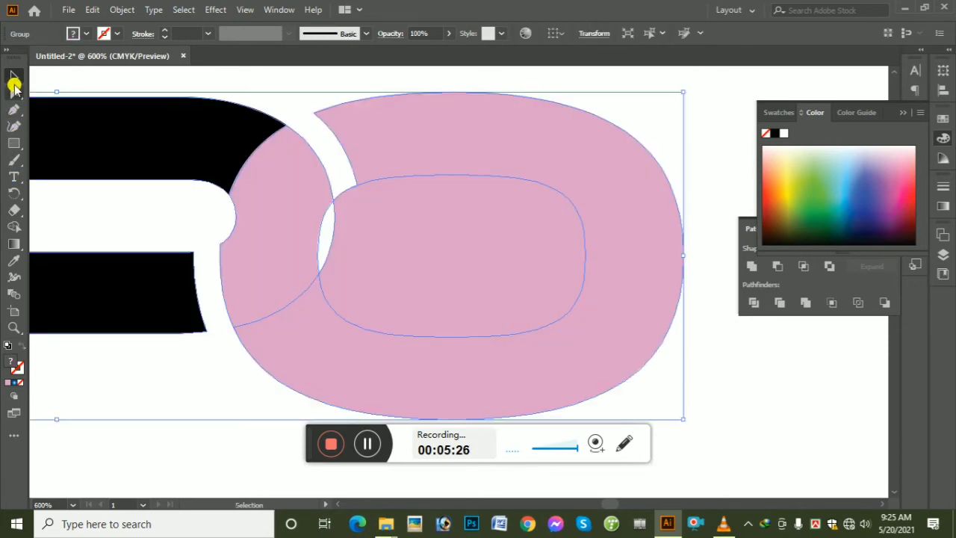
{"action": "left_click", "coordinate": [429, 282]}
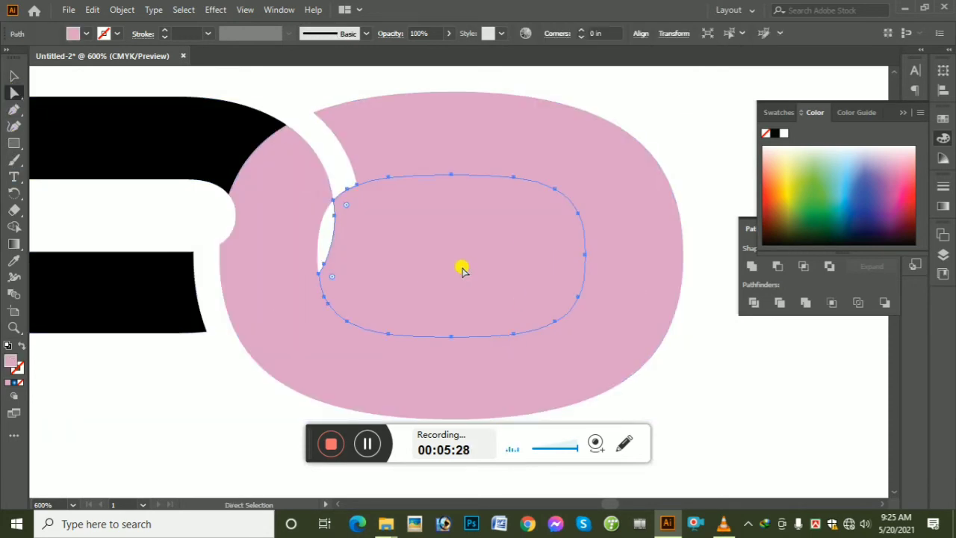
{"action": "key", "text": "Delete"}
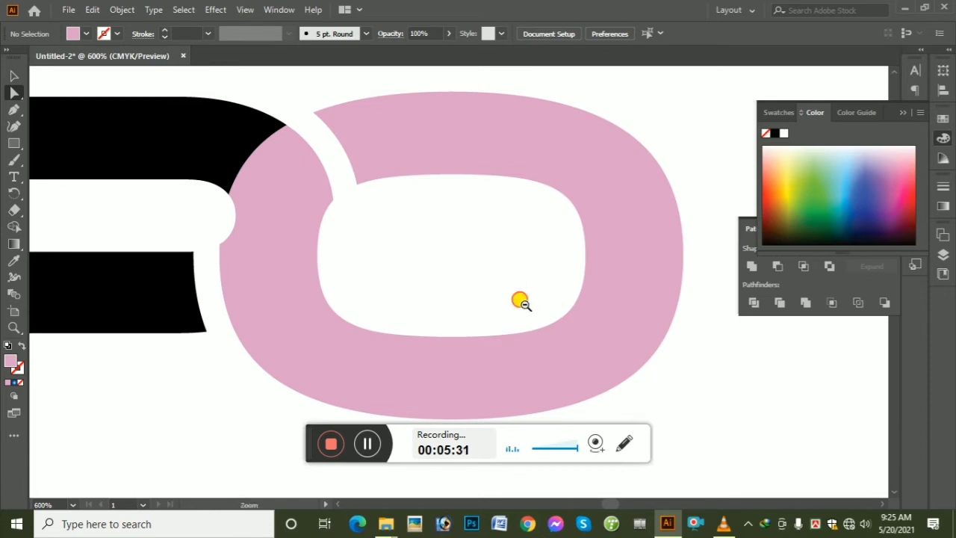
Unite the black upper stroke of the joined X and P with the pink overlap piece
{"action": "key", "text": "ctrl+minus"}
{"action": "key", "text": "ctrl+minus"}
{"action": "left_click_drag", "start_coordinate": [280, 152], "coordinate": [269, 210]}
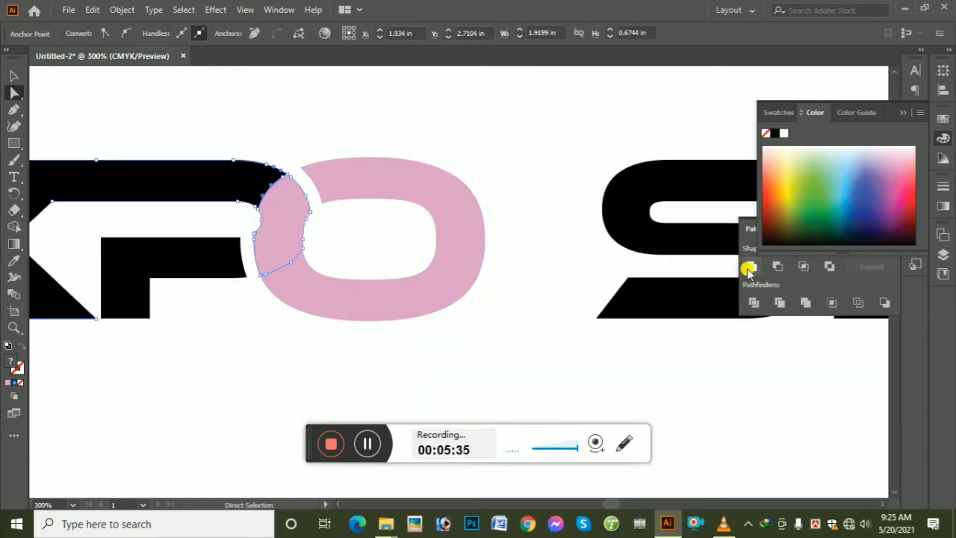
{"action": "left_click", "coordinate": [749, 267]}
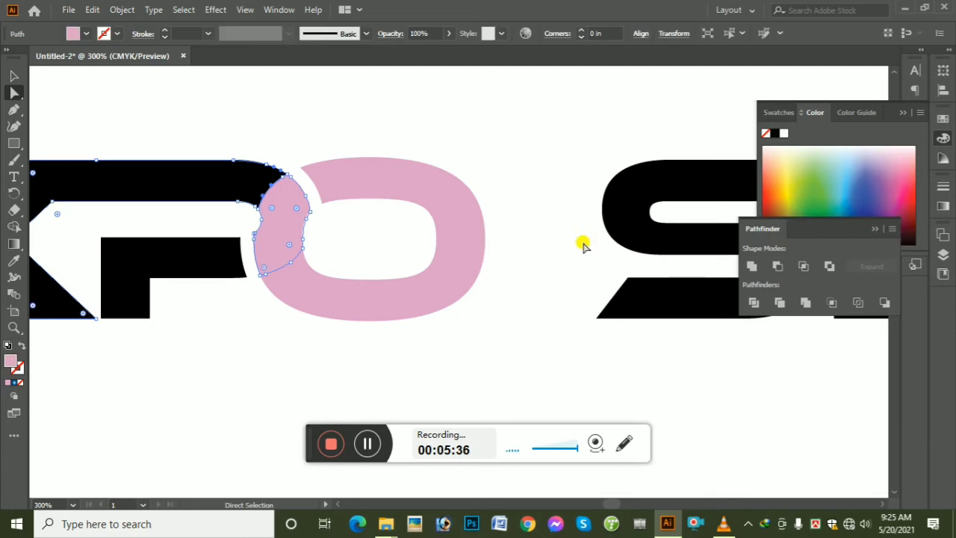
{"action": "left_click", "coordinate": [539, 212]}
Unite the P's curved end with the O's lower body so they form one continuous shape
{"action": "left_click", "coordinate": [380, 252]}
{"action": "left_click", "coordinate": [468, 247]}
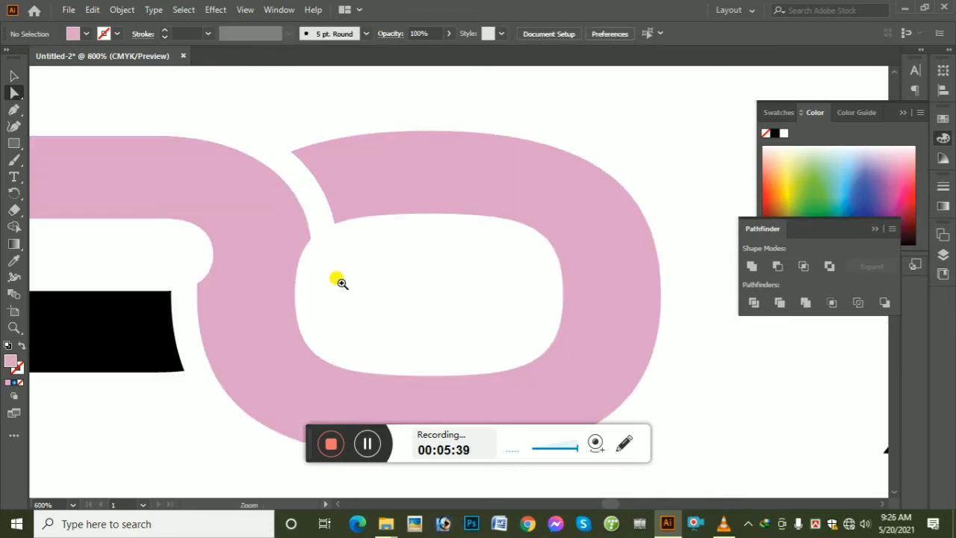
{"action": "left_click", "coordinate": [340, 282]}
{"action": "left_click", "coordinate": [369, 271]}
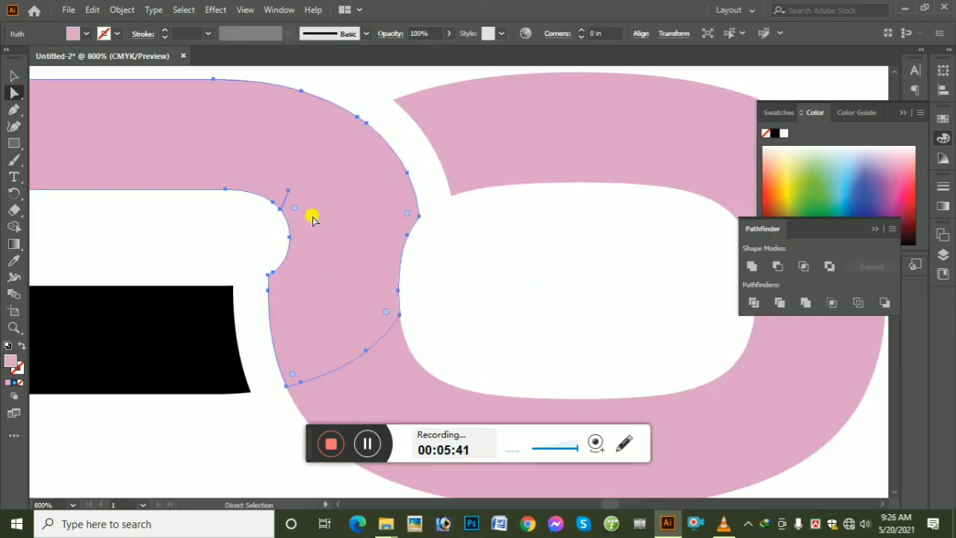
{"action": "left_click", "coordinate": [502, 318]}
{"action": "left_click_drag", "start_coordinate": [438, 292], "coordinate": [351, 357]}
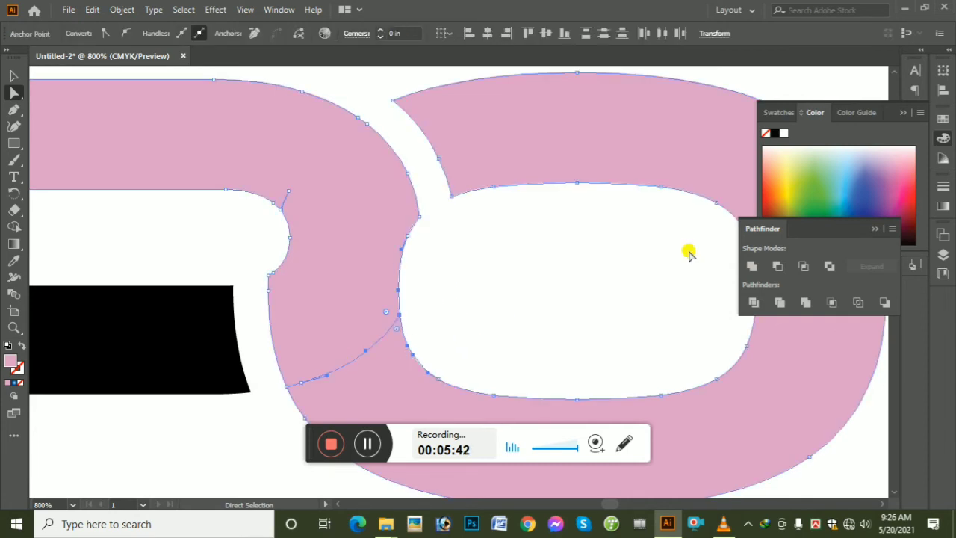
{"action": "left_click", "coordinate": [750, 267]}
{"action": "left_click", "coordinate": [574, 307]}
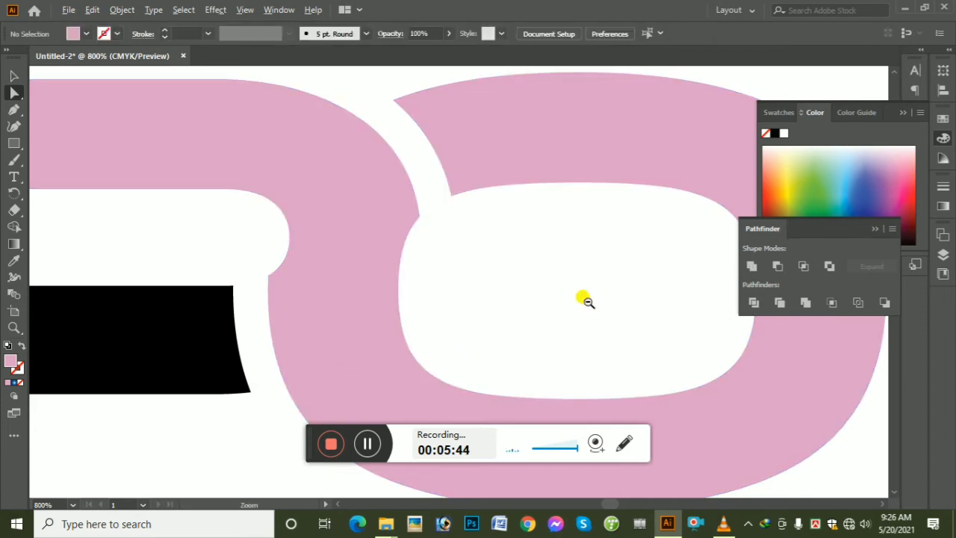
Move the S horizontally toward the O, closing up the wide space between the two letters
{"action": "left_click", "coordinate": [585, 299], "text": "ctrl+alt"}
{"action": "left_click", "coordinate": [585, 299], "text": "ctrl+alt"}
{"action": "left_click", "coordinate": [585, 299], "text": "ctrl+alt"}
{"action": "left_click", "coordinate": [426, 307], "text": "ctrl+alt"}
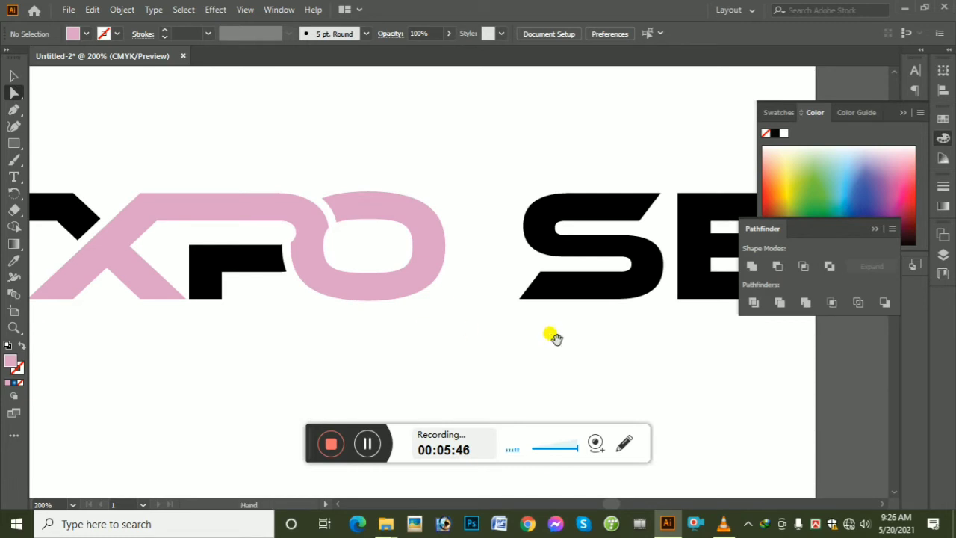
{"action": "left_click", "coordinate": [587, 251]}
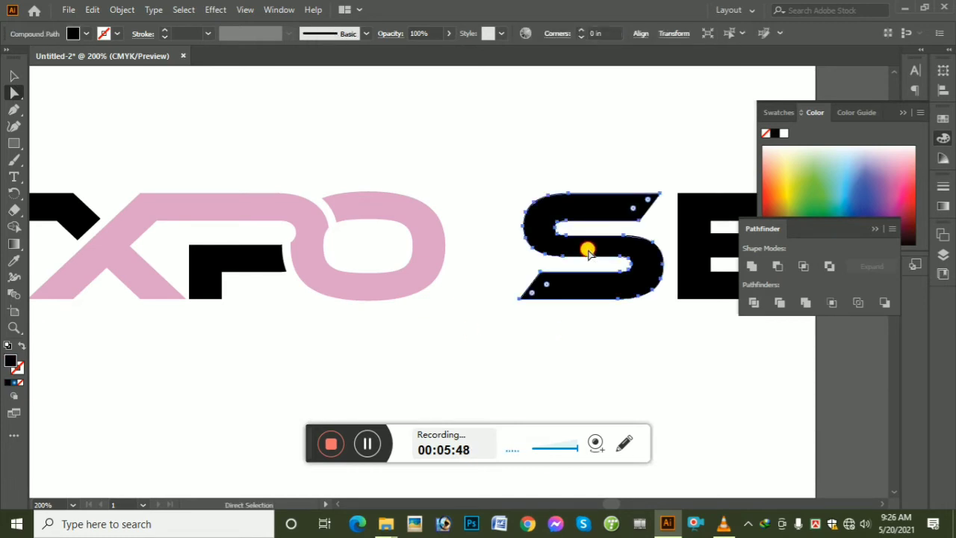
{"action": "left_click_drag", "start_coordinate": [587, 251], "coordinate": [517, 247]}
{"action": "left_click", "coordinate": [529, 340]}
{"action": "left_click", "coordinate": [475, 280], "text": "ctrl"}
{"action": "left_click", "coordinate": [475, 281], "text": "ctrl"}
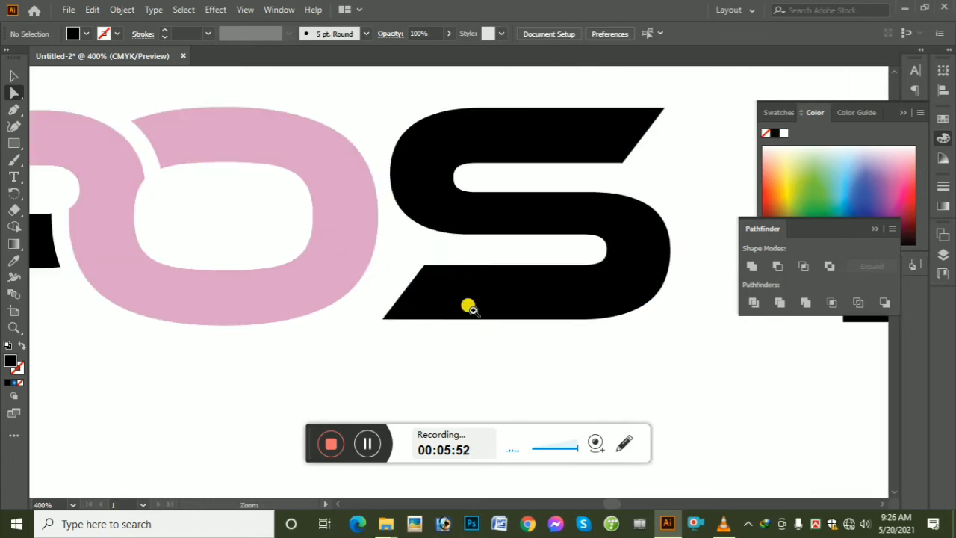
{"action": "left_click", "coordinate": [474, 311], "text": "ctrl"}
{"action": "left_click", "coordinate": [407, 262]}
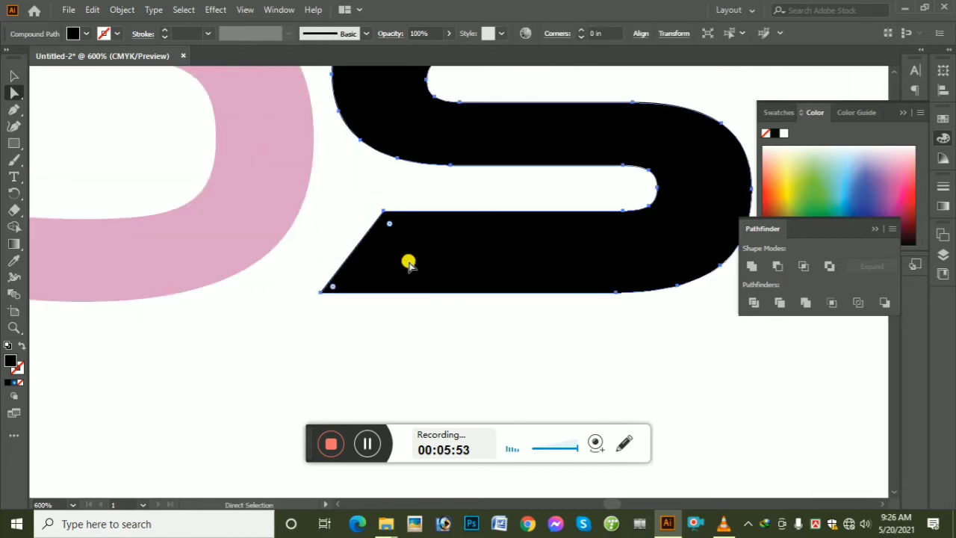
{"action": "left_click", "coordinate": [385, 212]}
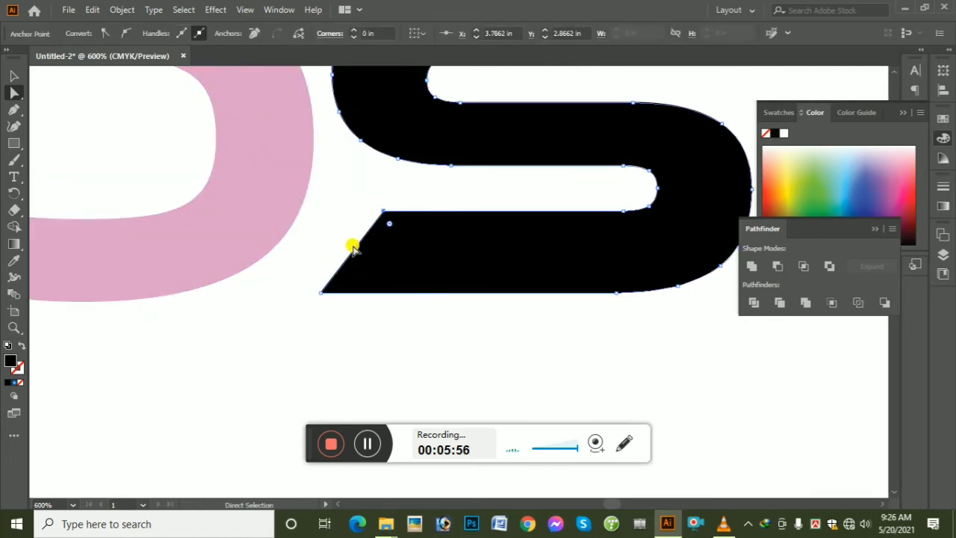
{"action": "left_click", "coordinate": [360, 243]}
{"action": "left_click_drag", "start_coordinate": [360, 244], "coordinate": [213, 242]}
{"action": "left_click", "coordinate": [337, 360]}
{"action": "key", "text": "ctrl+z"}
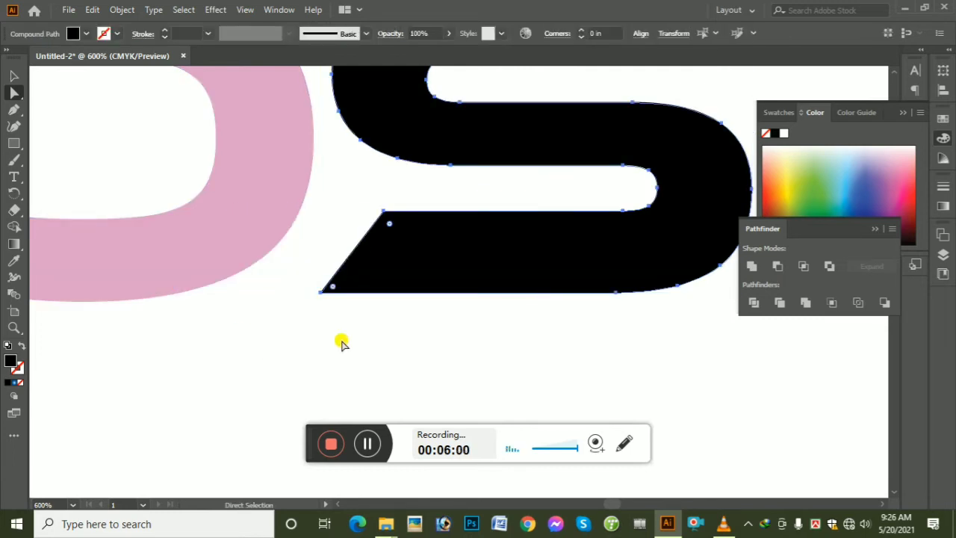
{"action": "left_click_drag", "start_coordinate": [359, 243], "coordinate": [264, 246]}
{"action": "key", "text": "ctrl+z"}
Extend the slanted end of the S's lower bar horizontally until it reaches underneath the O
{"action": "left_click", "coordinate": [386, 215]}
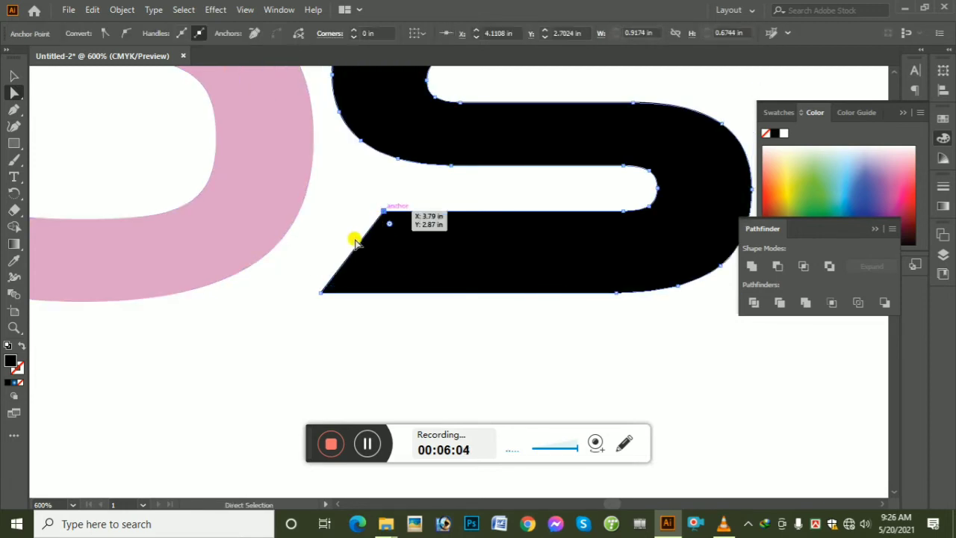
{"action": "left_click_drag", "start_coordinate": [359, 241], "coordinate": [202, 239]}
{"action": "left_click", "coordinate": [317, 349]}
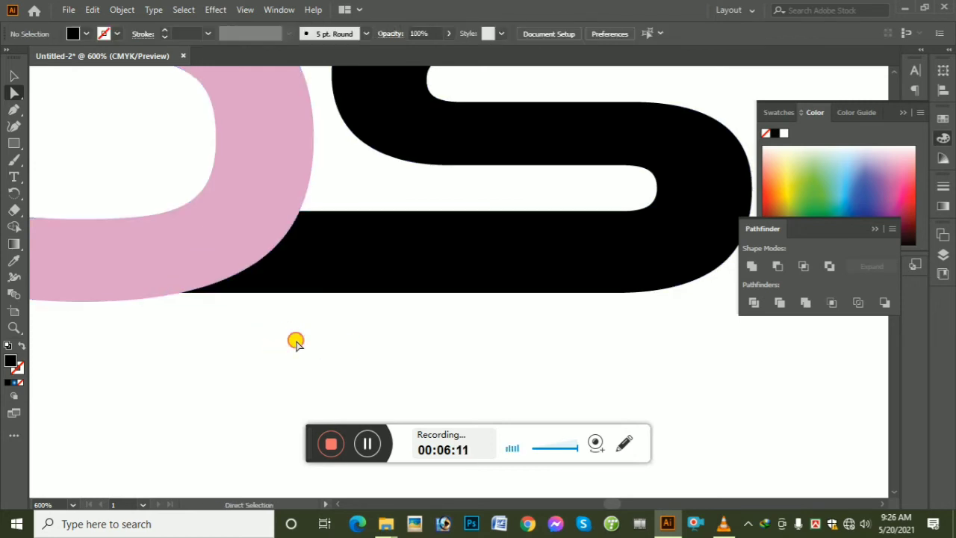
Offset the path of the pink P and O shape outward by 4 pt with miter joins
{"action": "left_click_drag", "start_coordinate": [296, 341], "coordinate": [252, 184]}
{"action": "left_click_drag", "start_coordinate": [395, 350], "coordinate": [514, 366]}
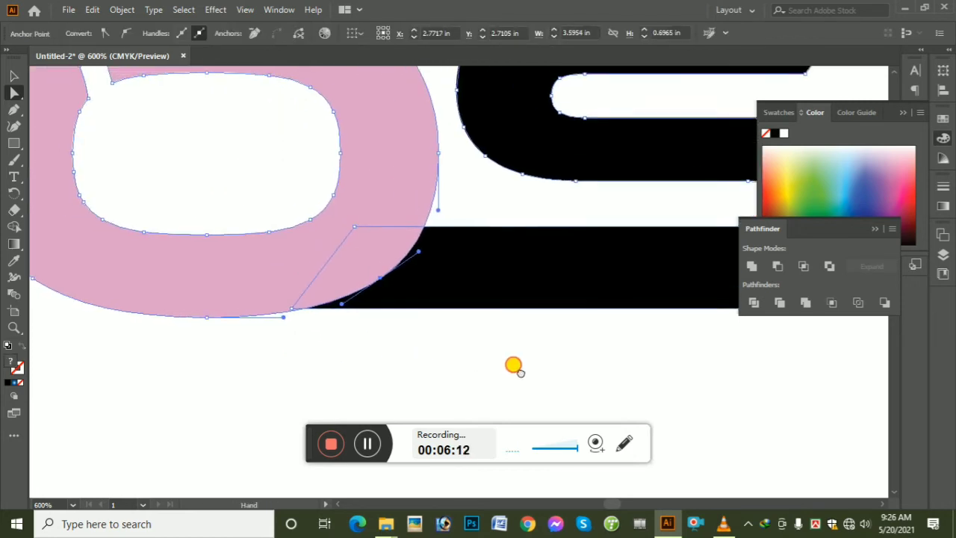
{"action": "left_click", "coordinate": [516, 368]}
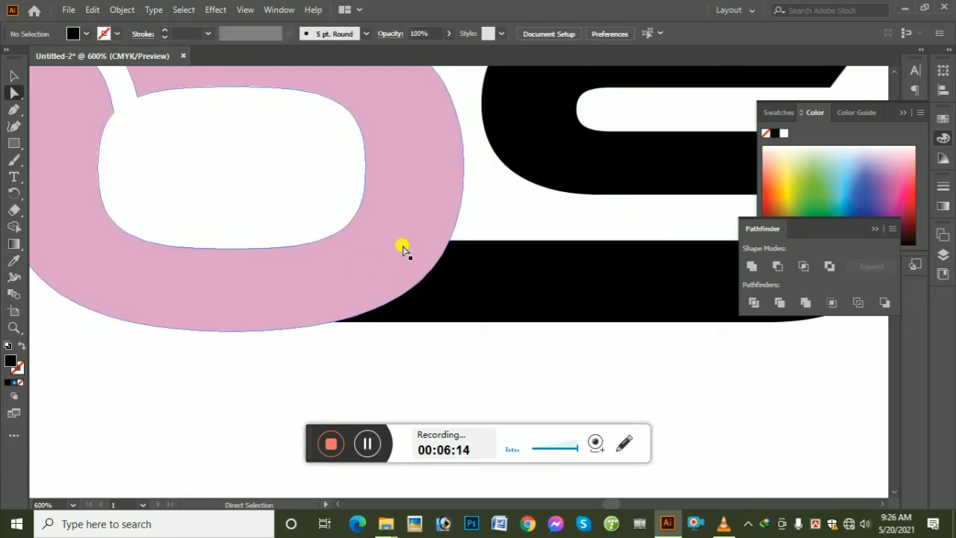
{"action": "left_click", "coordinate": [401, 247]}
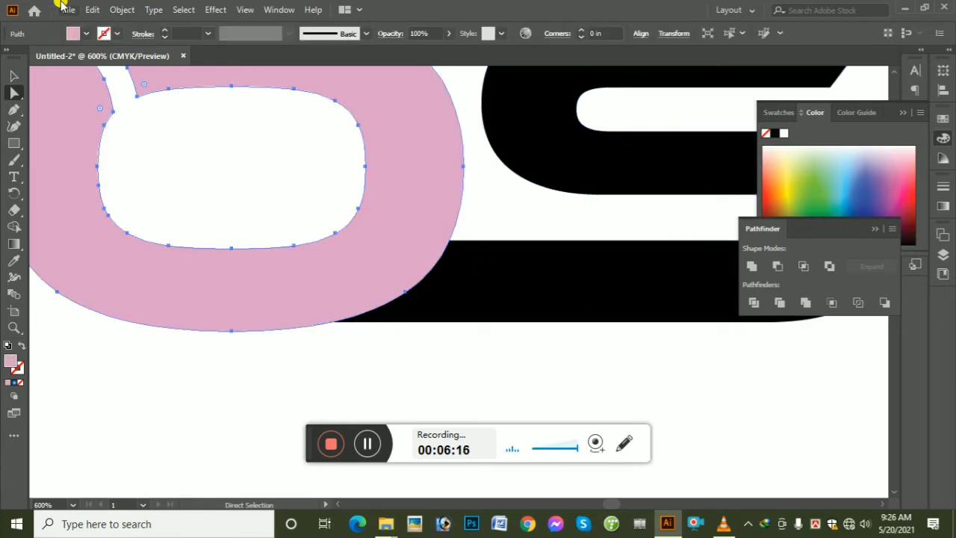
{"action": "left_click", "coordinate": [121, 9]}
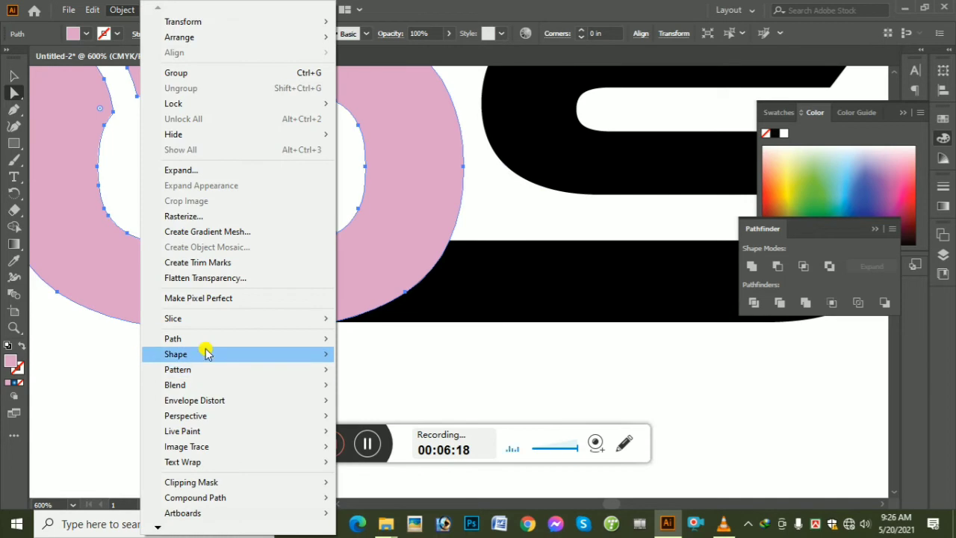
{"action": "mouse_move", "coordinate": [206, 339]}
{"action": "left_click", "coordinate": [397, 390]}
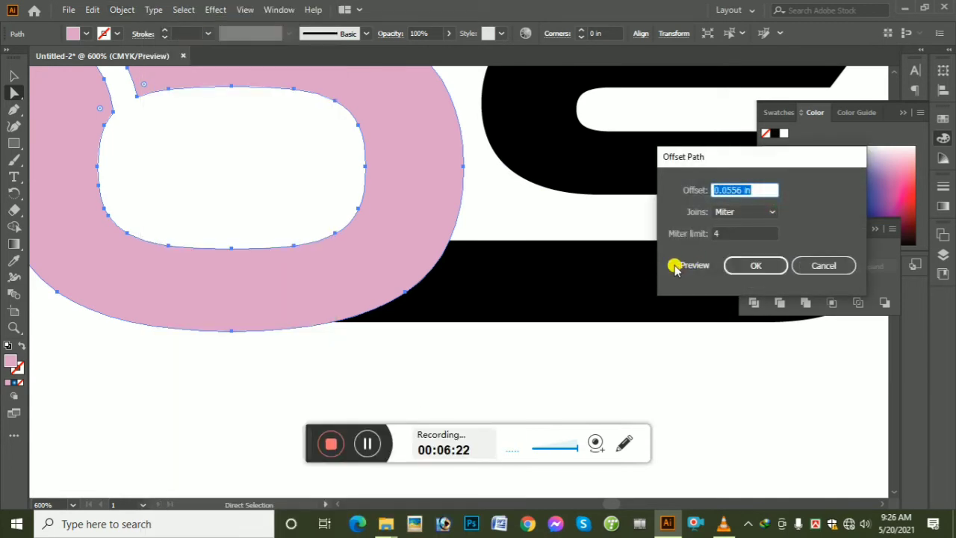
{"action": "left_click", "coordinate": [675, 266]}
{"action": "left_click", "coordinate": [766, 190]}
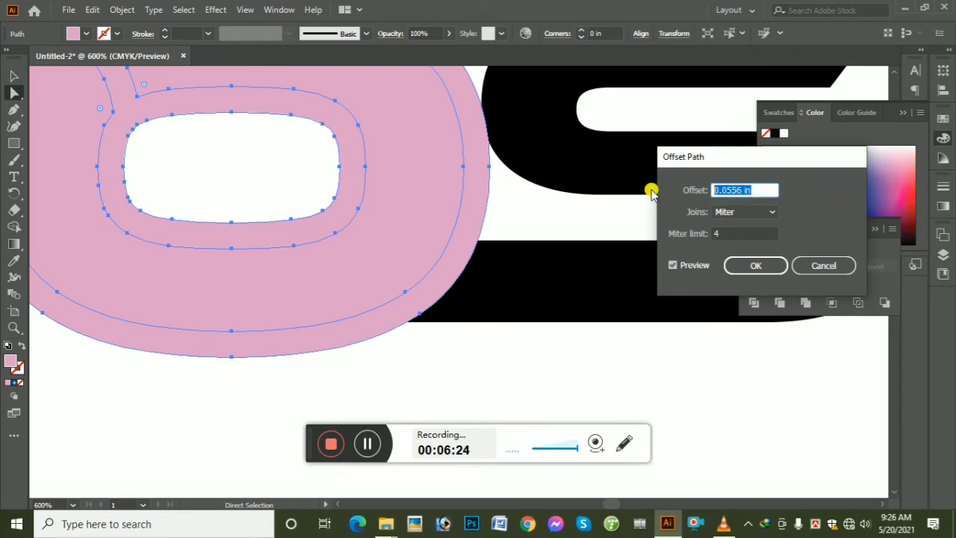
{"action": "type", "text": "4pt"}
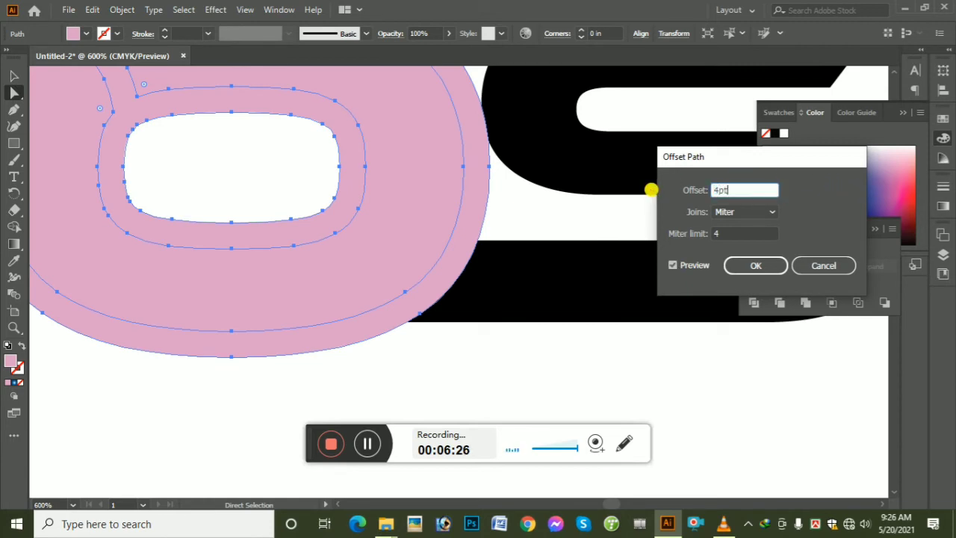
{"action": "key", "text": "Return"}
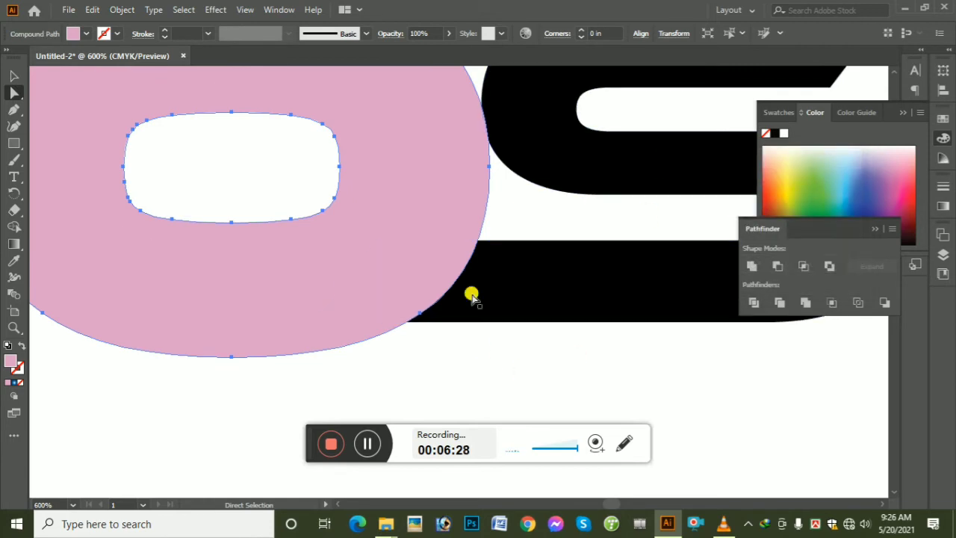
Cut the gap strip out of the S's lower bar between the O's edge and the offset outline with Shape Builder
{"action": "left_click_drag", "start_coordinate": [518, 368], "coordinate": [379, 196]}
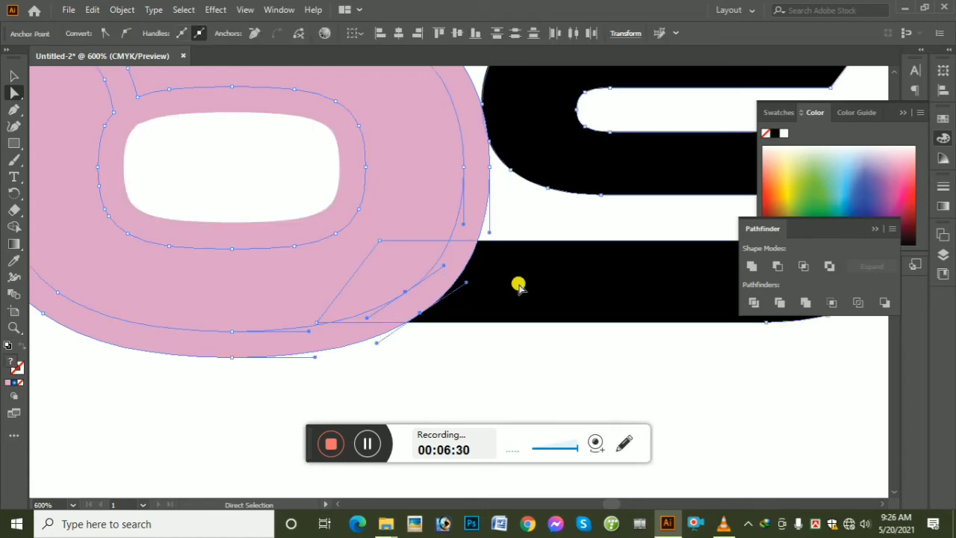
{"action": "left_click", "coordinate": [12, 226]}
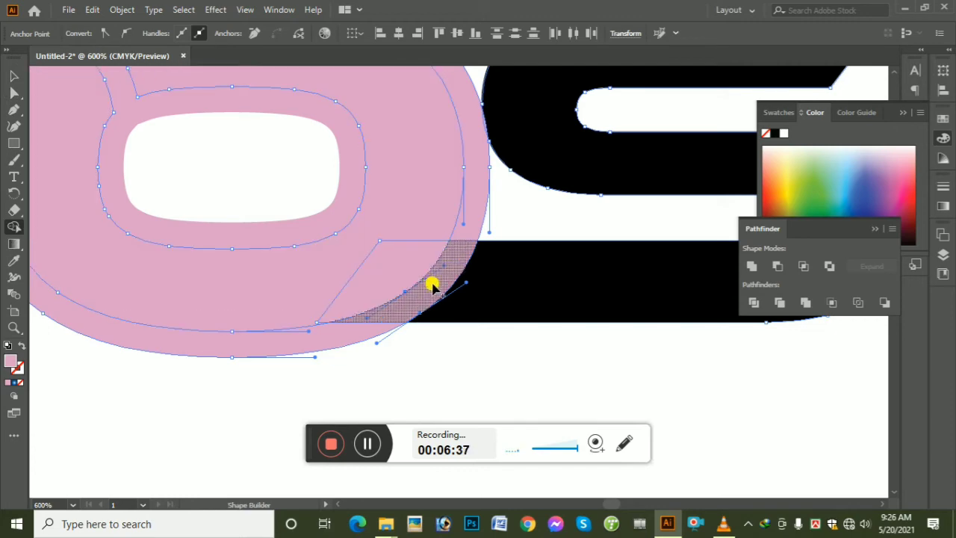
{"action": "left_click", "coordinate": [433, 284], "text": "alt"}
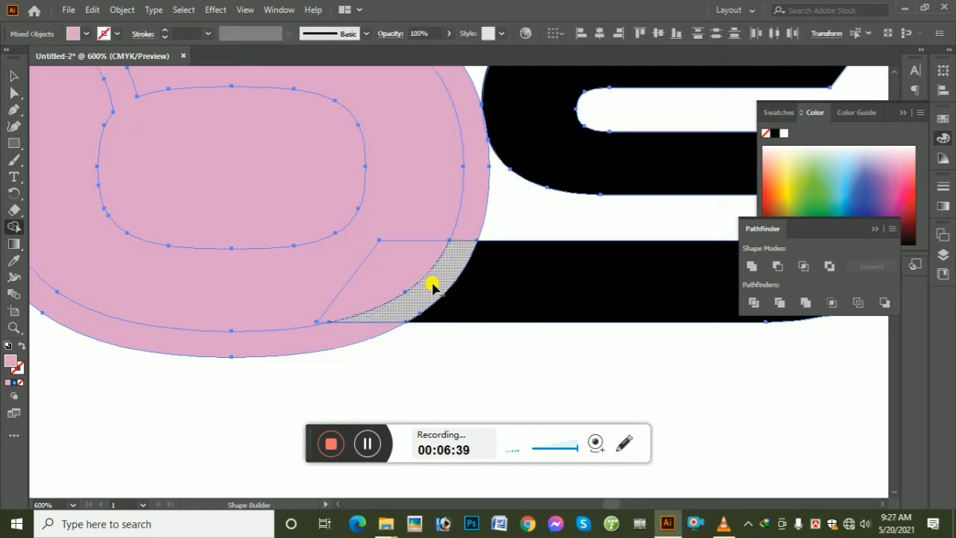
{"action": "key", "text": "v"}
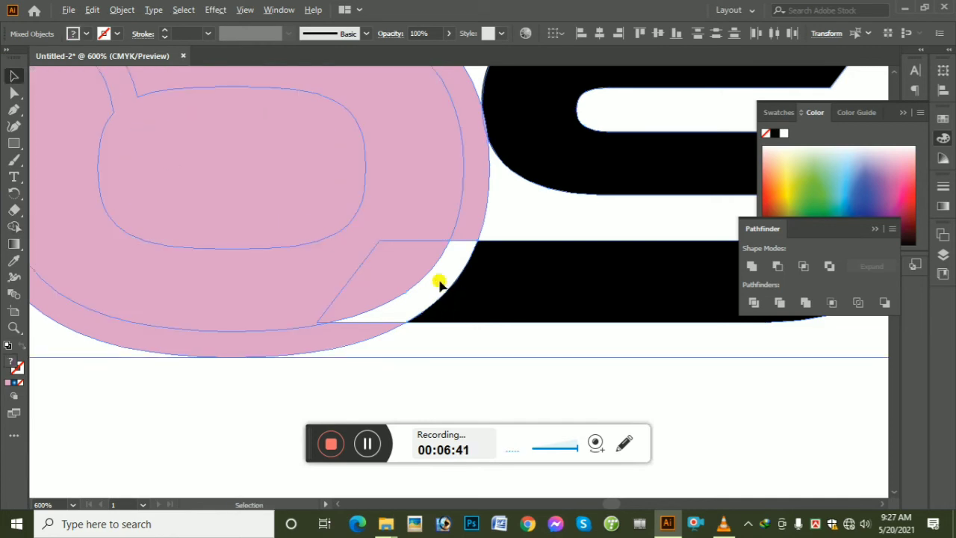
Delete the offset outline shape surrounding the pink P and O, leaving the gap beside the S's lower bar
{"action": "key", "text": "ctrl+minus"}
{"action": "key", "text": "ctrl+minus"}
{"action": "left_click", "coordinate": [506, 337]}
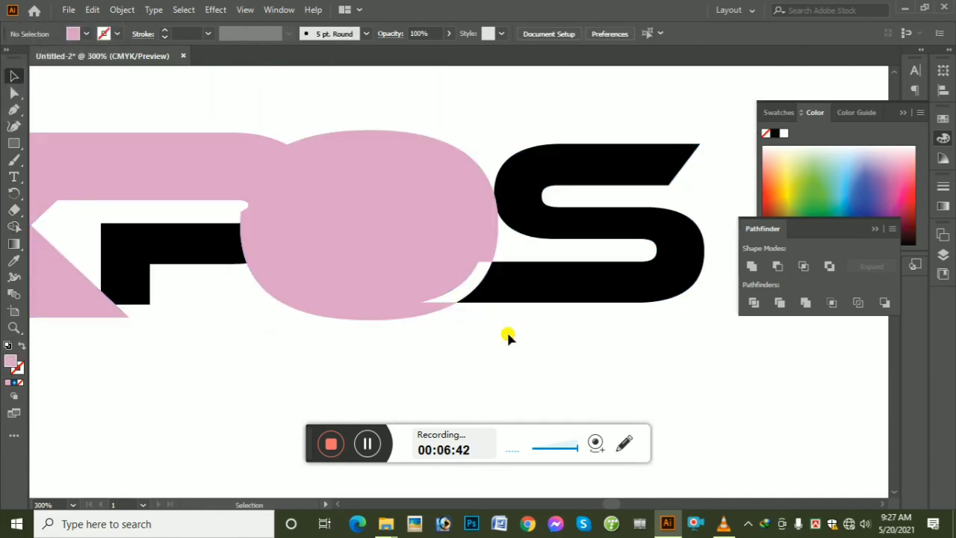
{"action": "left_click", "coordinate": [14, 92]}
{"action": "left_click", "coordinate": [382, 219]}
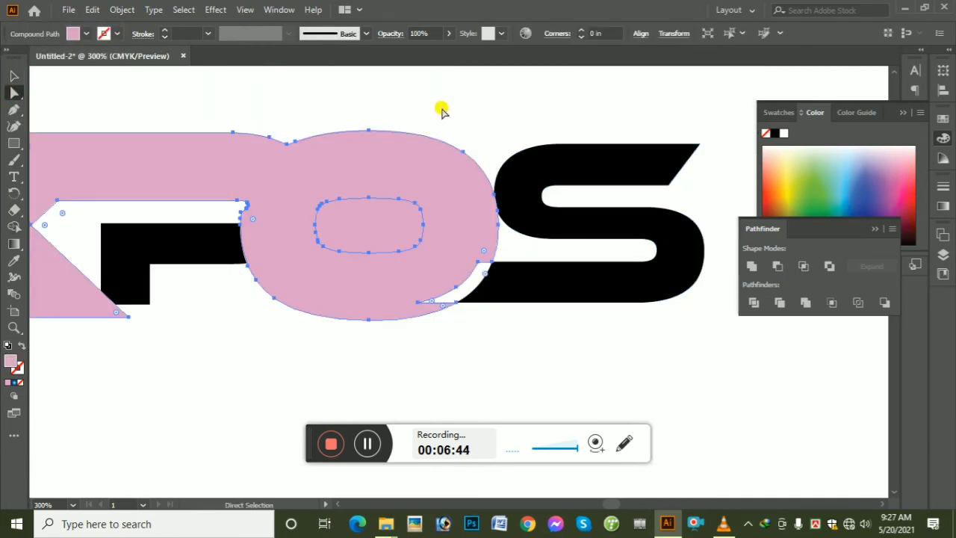
{"action": "left_click", "coordinate": [457, 92]}
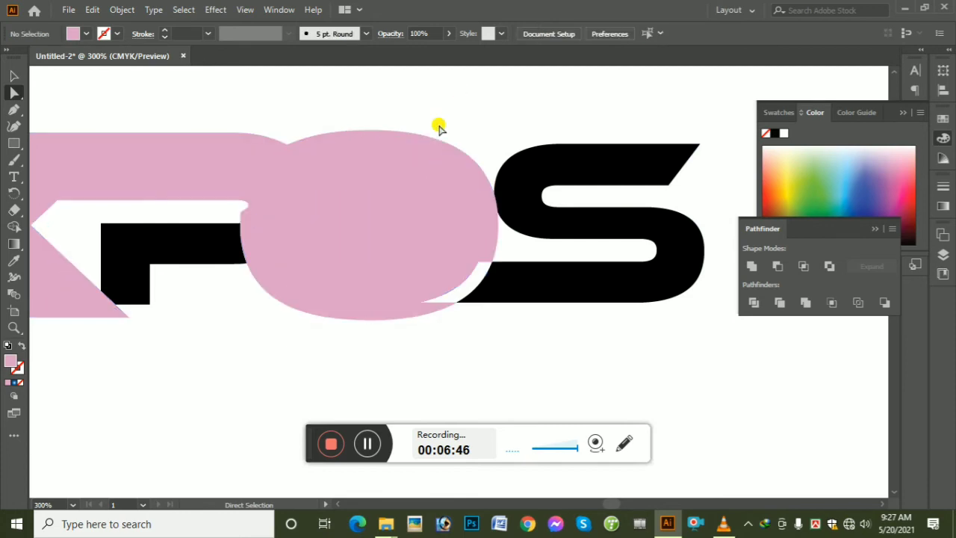
{"action": "left_click_drag", "start_coordinate": [435, 147], "coordinate": [448, 290]}
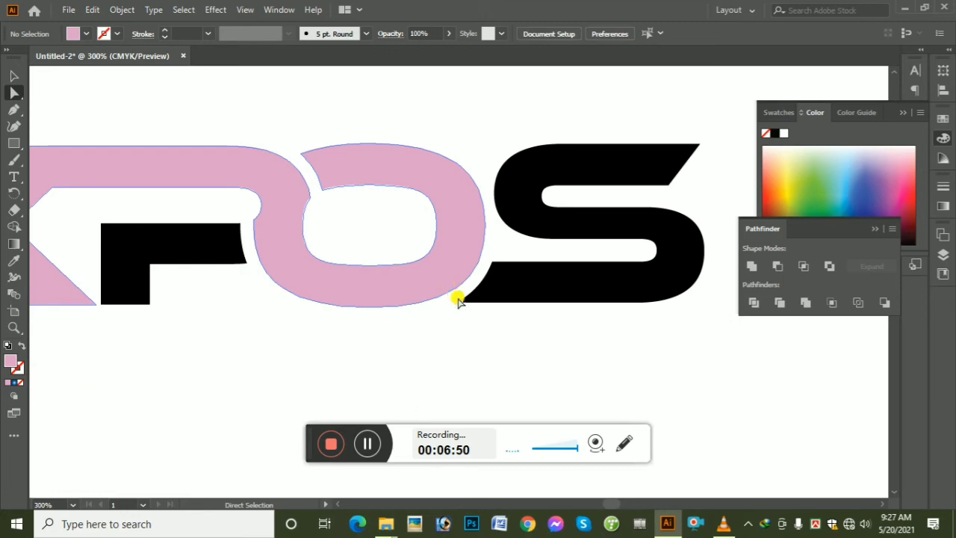
{"action": "scroll", "coordinate": [493, 303], "scroll_direction": "down", "scroll_amount": 3}
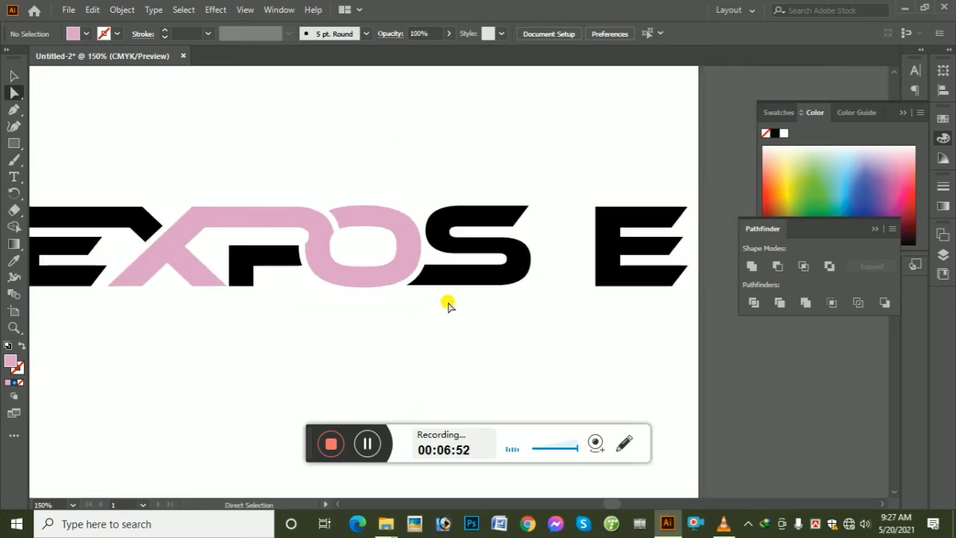
Unite the S with the pink X, P and O shape using Pathfinder
{"action": "left_click_drag", "start_coordinate": [422, 307], "coordinate": [405, 267]}
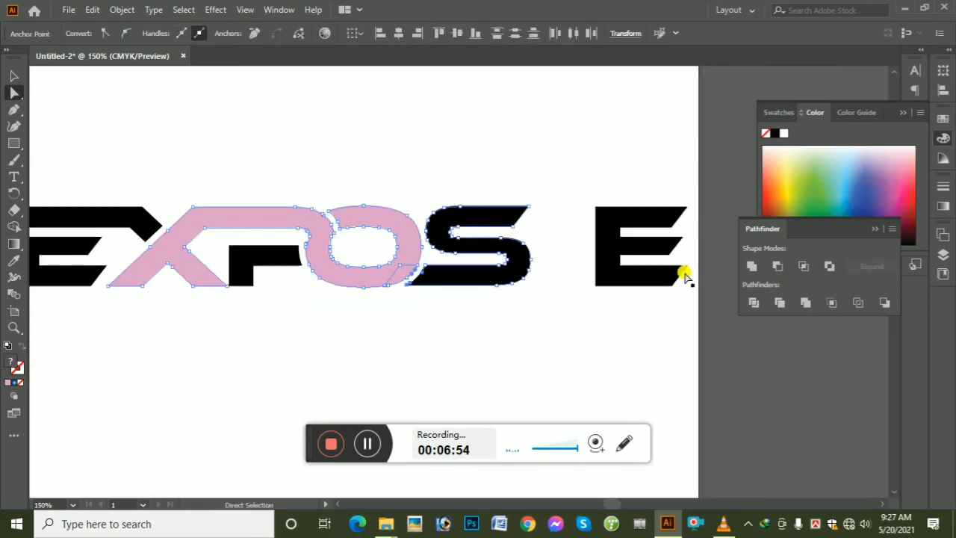
{"action": "left_click", "coordinate": [752, 266]}
{"action": "left_click", "coordinate": [530, 341]}
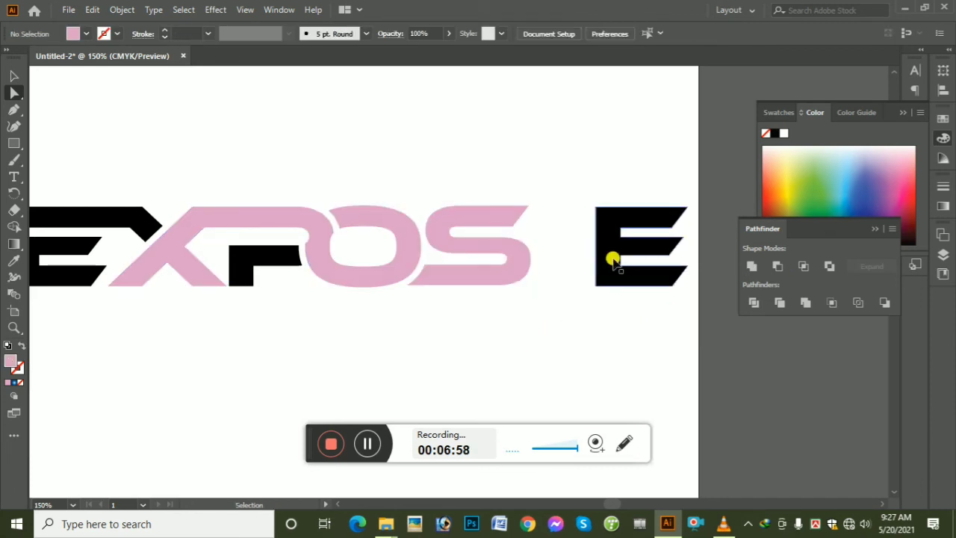
Move the last E horizontally toward the S by about 0.48 in, leaving a narrow gap between the letters
{"action": "key", "text": "ctrl+="}
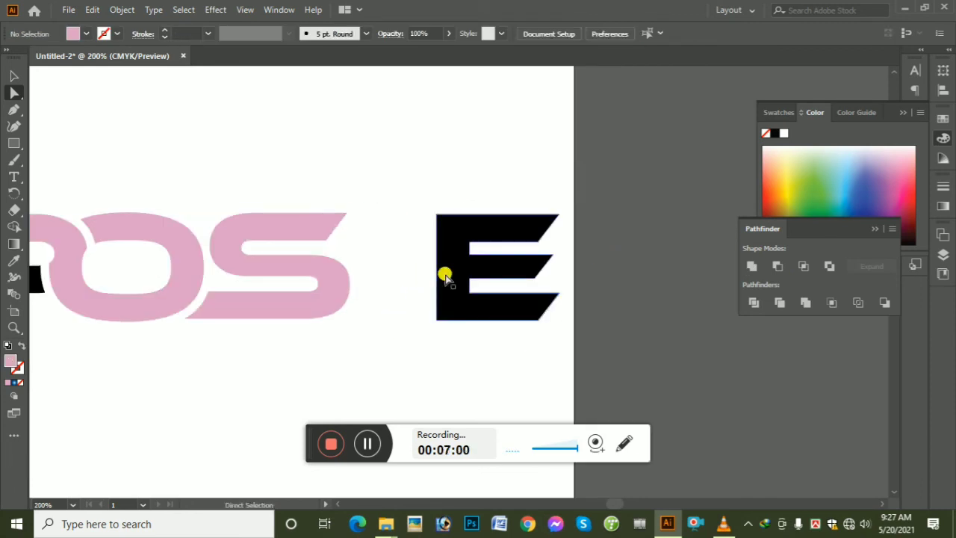
{"action": "left_click_drag", "start_coordinate": [445, 278], "coordinate": [380, 273]}
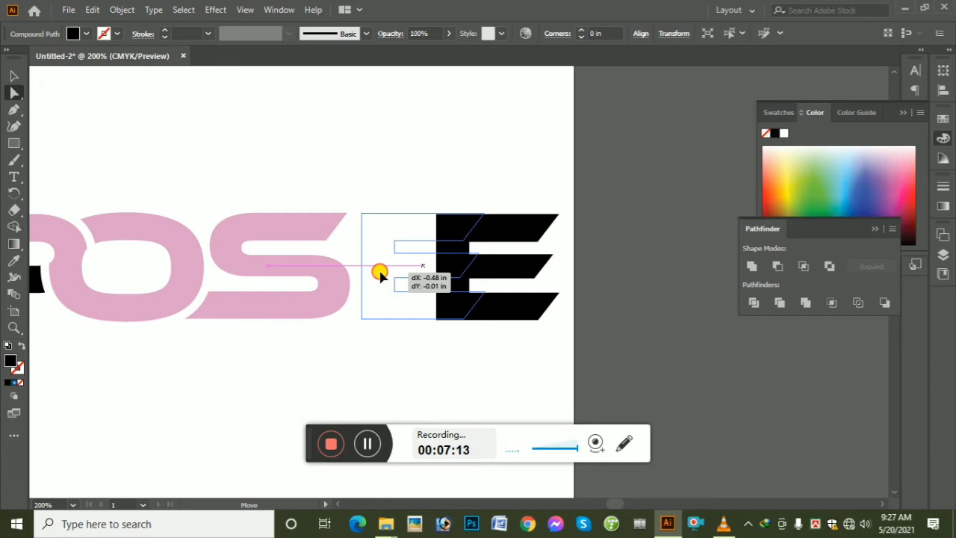
{"action": "left_click_drag", "start_coordinate": [379, 275], "coordinate": [378, 267]}
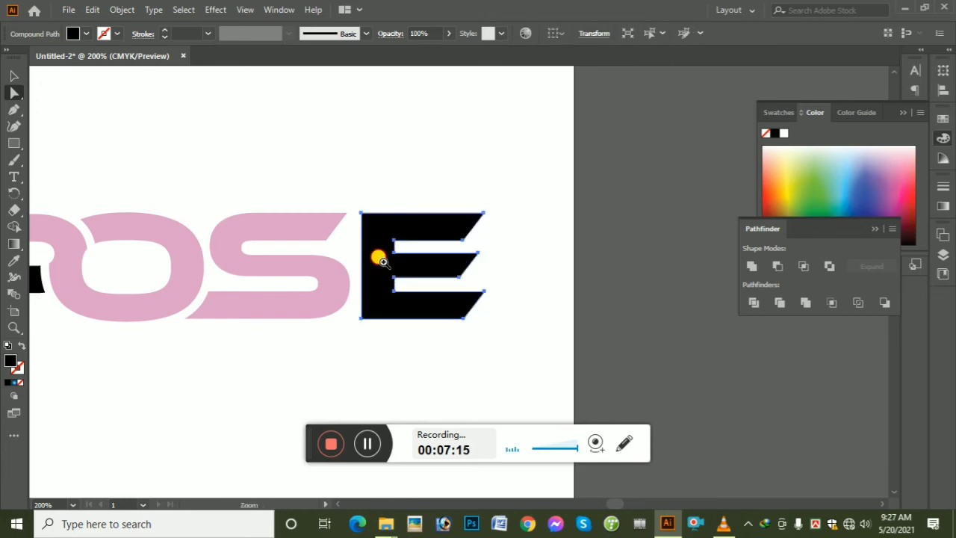
Shift the inner vertical edge of the last E's upper gap past the stem's outer edge, cutting the stem through
{"action": "left_click", "coordinate": [378, 256]}
{"action": "left_click", "coordinate": [507, 259]}
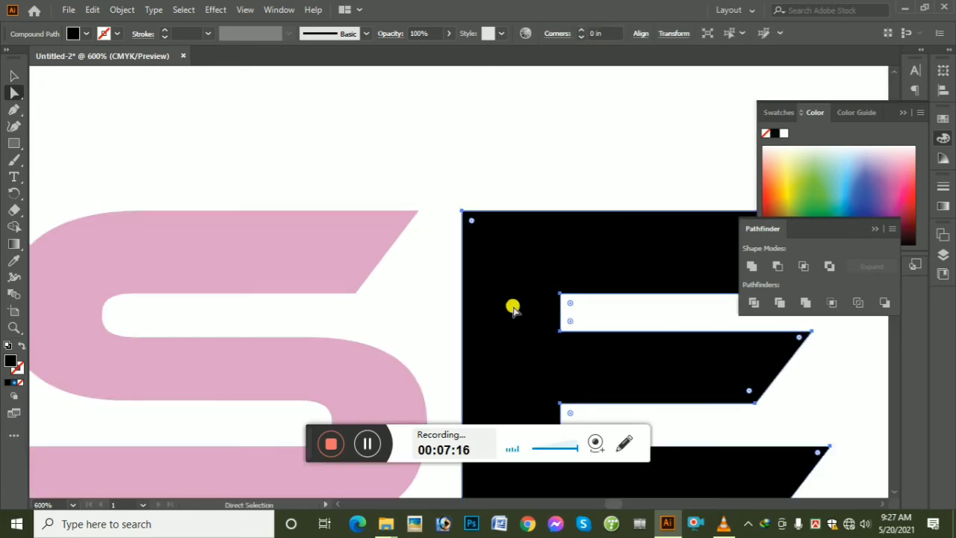
{"action": "left_click", "coordinate": [559, 294]}
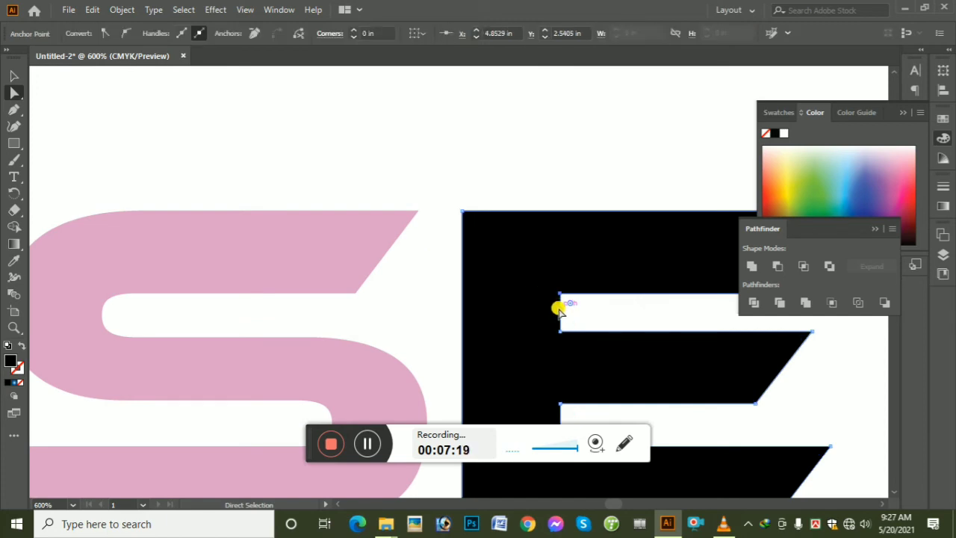
{"action": "left_click_drag", "start_coordinate": [560, 312], "coordinate": [415, 313]}
{"action": "left_click", "coordinate": [475, 349]}
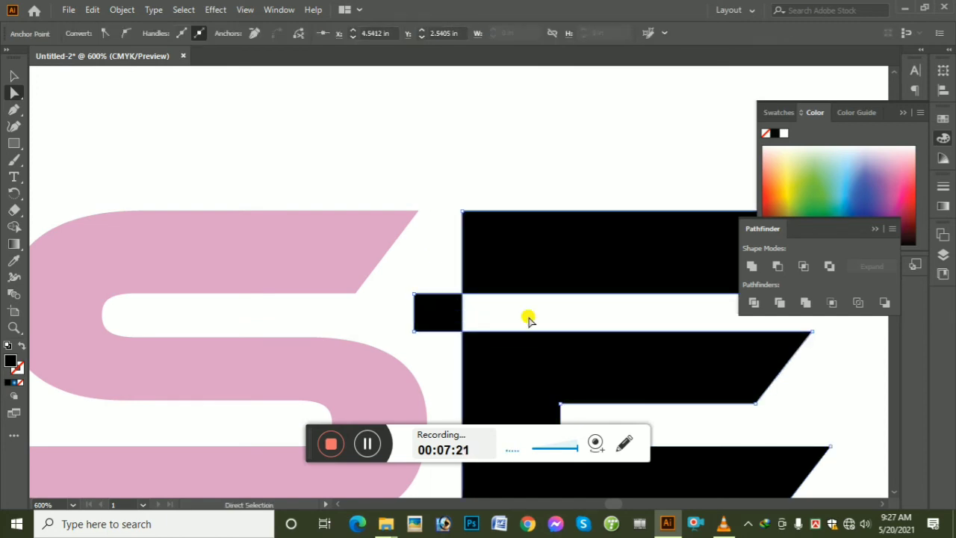
Divide the last E with Pathfinder and delete the small leftover square beside its stem
{"action": "left_click", "coordinate": [751, 305]}
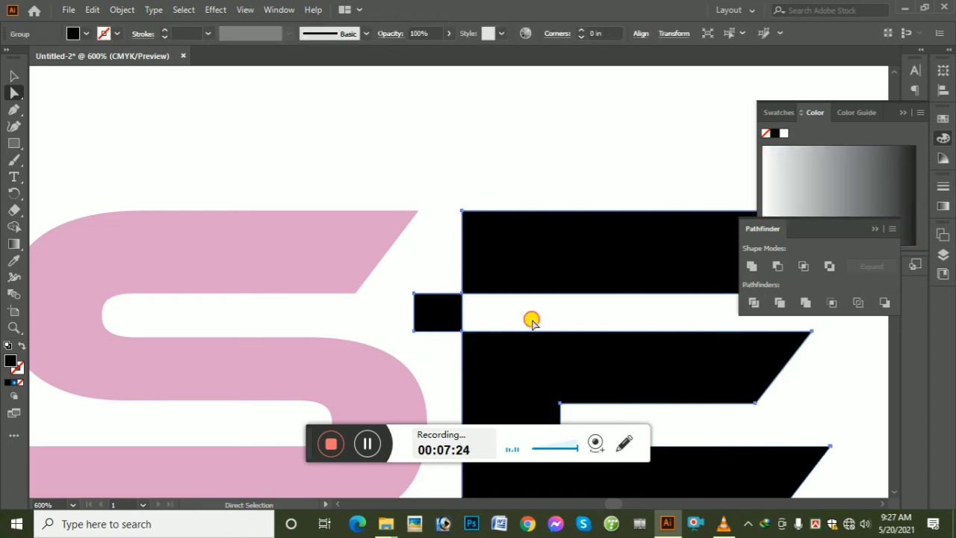
{"action": "left_click", "coordinate": [416, 319]}
{"action": "left_click", "coordinate": [416, 318]}
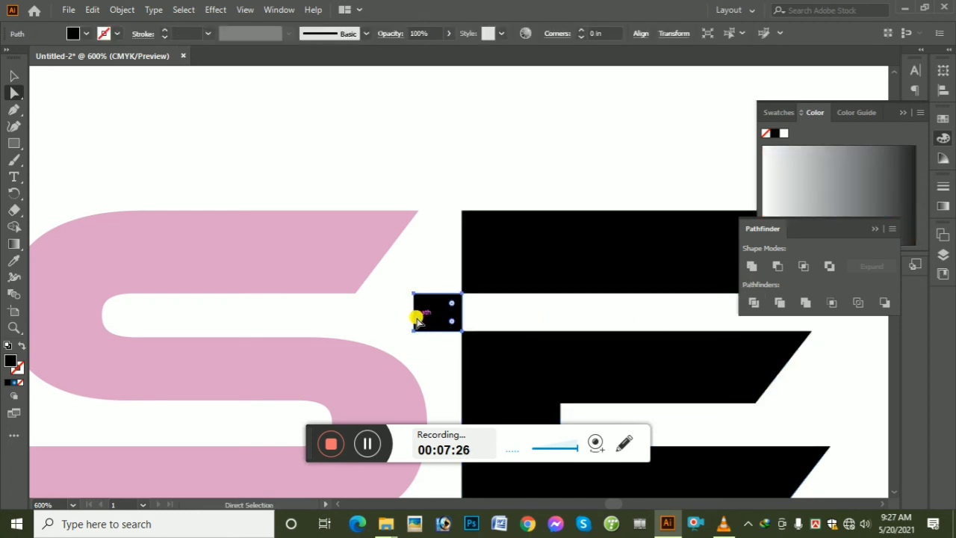
{"action": "key", "text": "Delete"}
Extend both corners of the S's slanted upper end horizontally until they overlap the E's detached top bar
{"action": "left_click", "coordinate": [476, 254]}
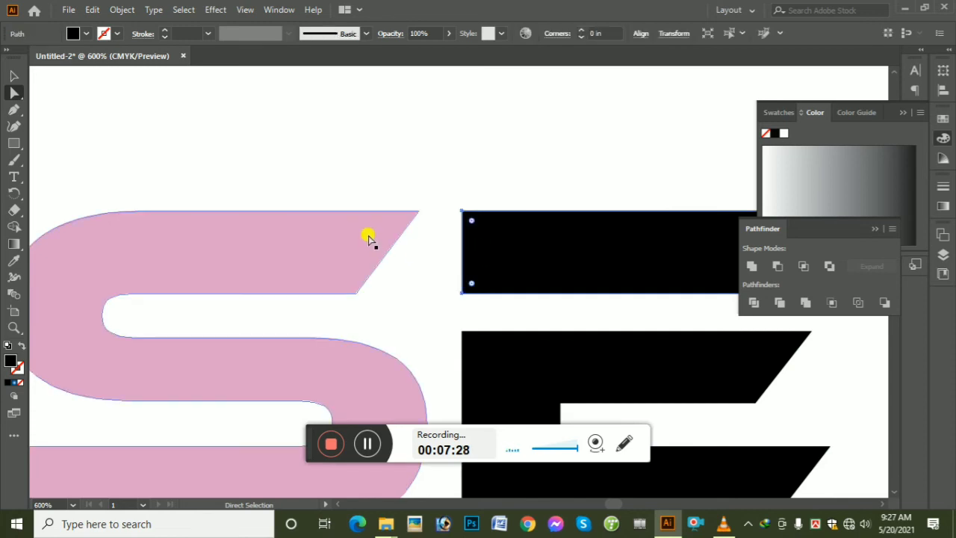
{"action": "left_click", "coordinate": [407, 221]}
{"action": "left_click", "coordinate": [416, 211]}
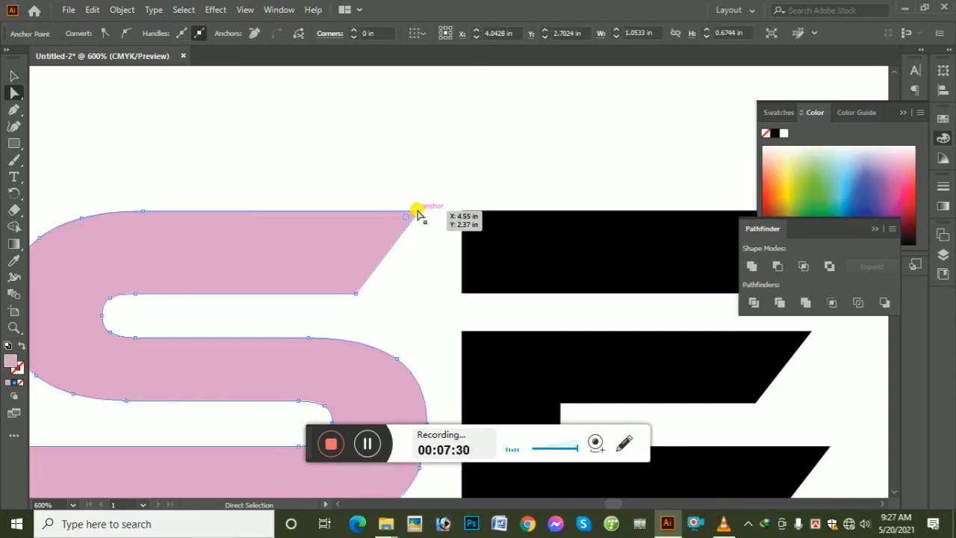
{"action": "left_click_drag", "start_coordinate": [417, 211], "coordinate": [506, 211]}
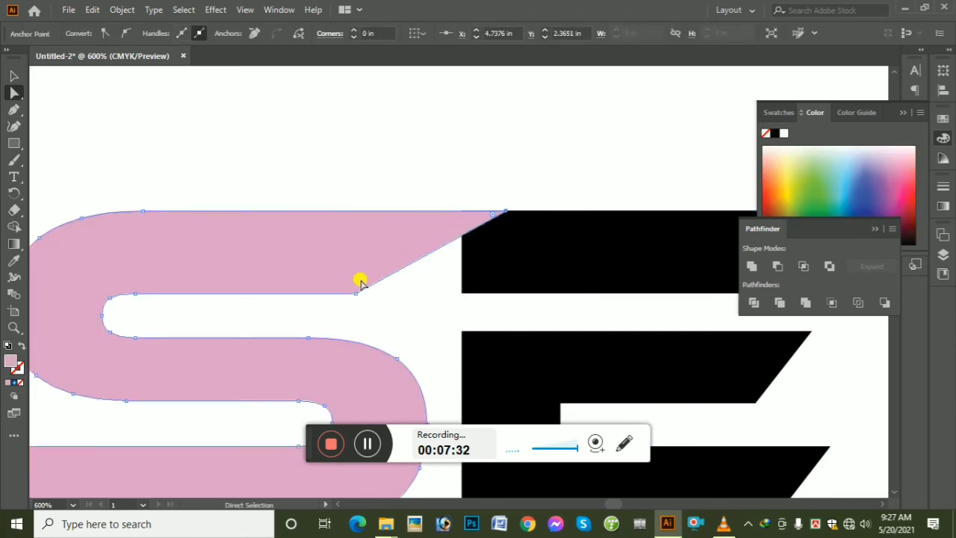
{"action": "left_click_drag", "start_coordinate": [357, 296], "coordinate": [495, 293]}
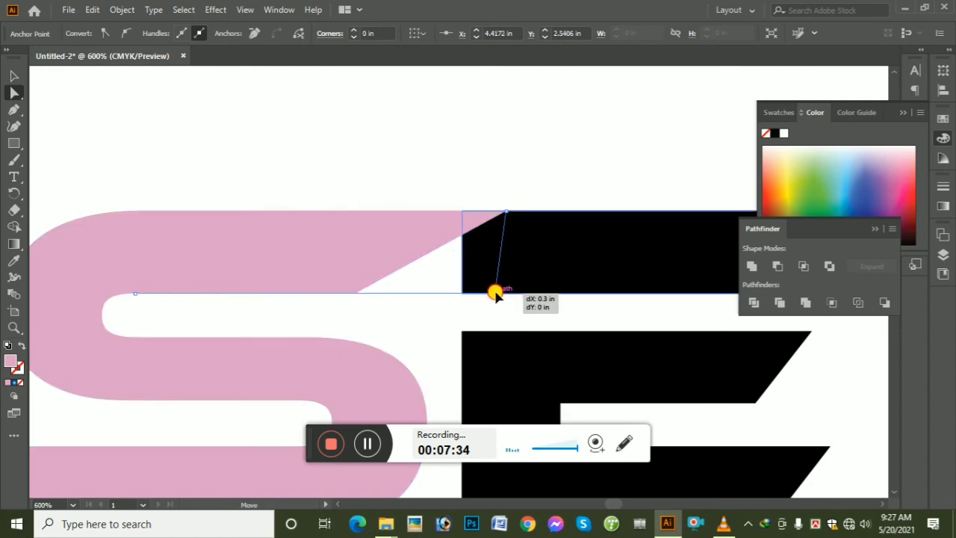
Unite the S's extended upper bar with the E's detached top bar using Pathfinder
{"action": "left_click", "coordinate": [521, 188]}
{"action": "left_click_drag", "start_coordinate": [521, 187], "coordinate": [463, 296]}
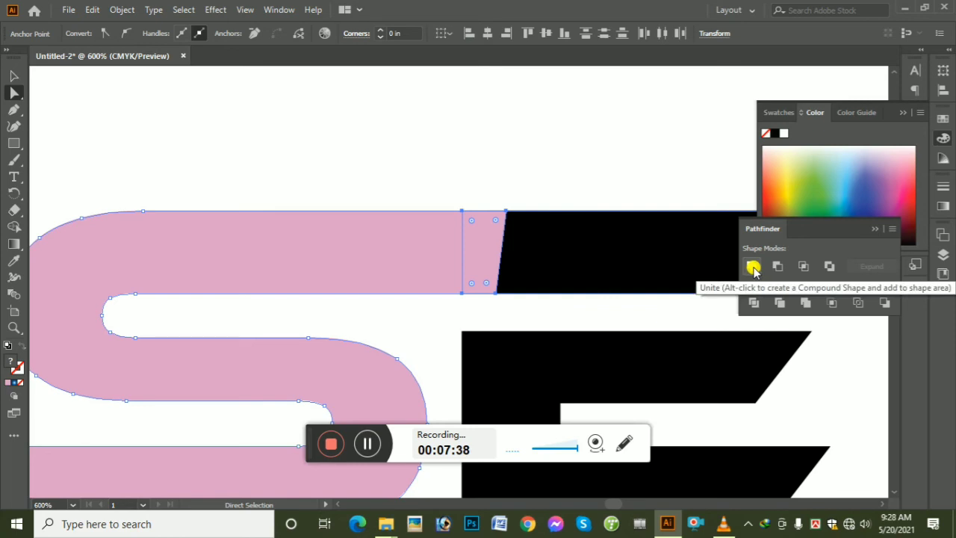
{"action": "left_click", "coordinate": [753, 268]}
{"action": "left_click", "coordinate": [603, 182]}
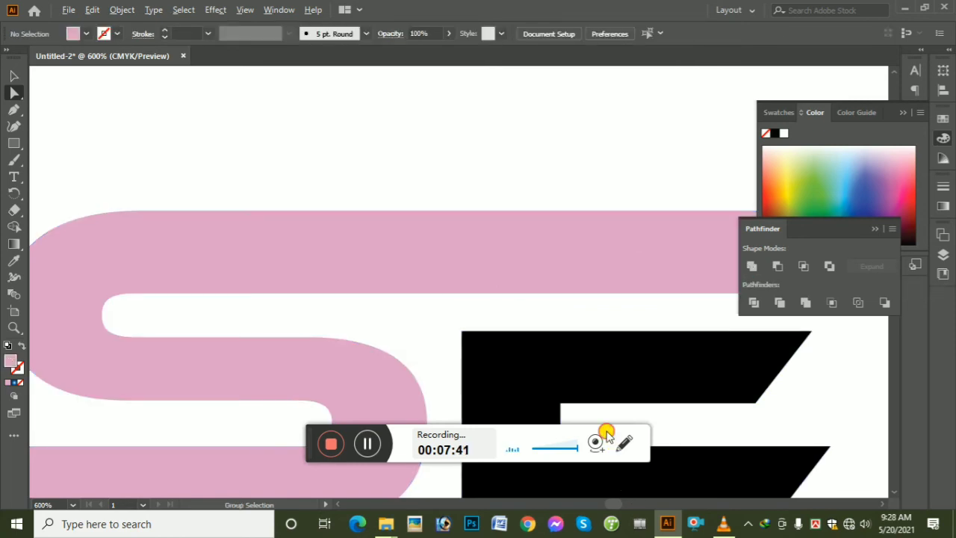
Select all the EXPOSE letter shapes and unite them into one pink wordmark with Pathfinder
{"action": "left_click", "coordinate": [484, 374], "text": "ctrl+alt"}
{"action": "left_click", "coordinate": [484, 375], "text": "ctrl+alt"}
{"action": "left_click", "coordinate": [416, 326], "text": "ctrl+alt"}
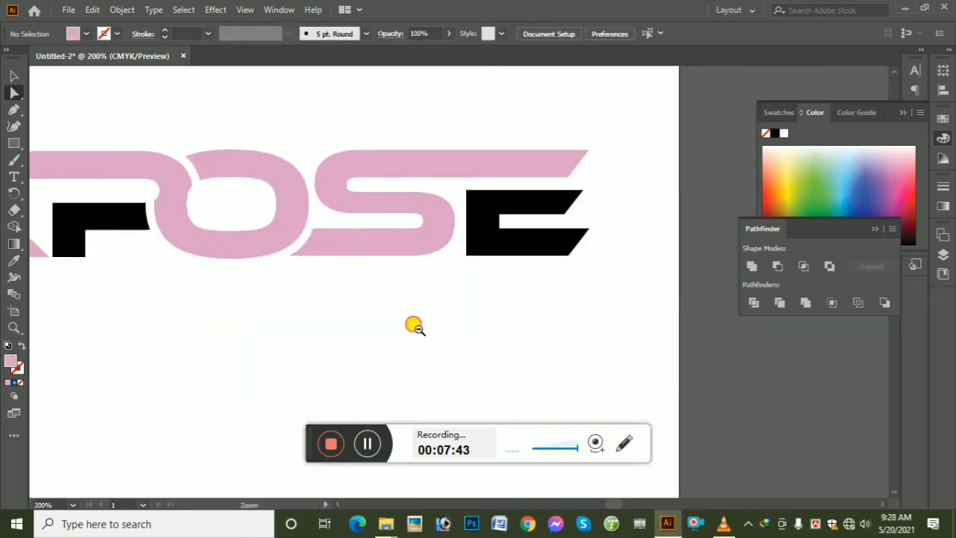
{"action": "left_click", "coordinate": [410, 325], "text": "ctrl+alt"}
{"action": "left_click", "coordinate": [383, 327], "text": "ctrl+alt"}
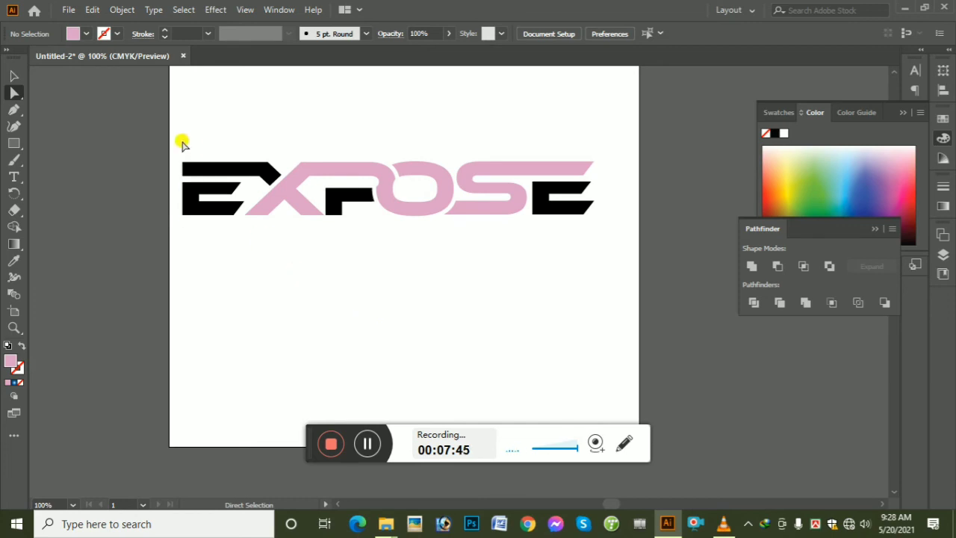
{"action": "left_click_drag", "start_coordinate": [181, 138], "coordinate": [629, 266]}
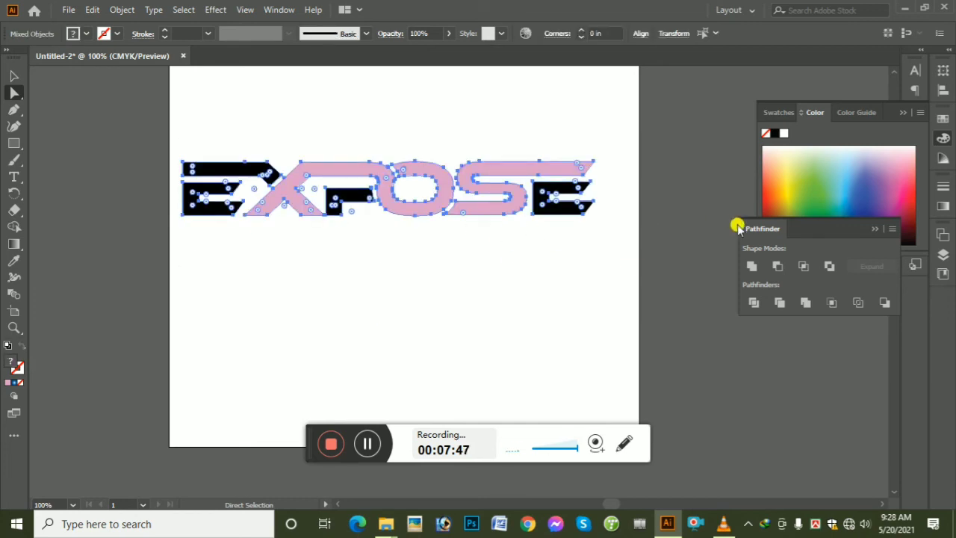
{"action": "left_click", "coordinate": [753, 267]}
{"action": "left_click", "coordinate": [496, 269]}
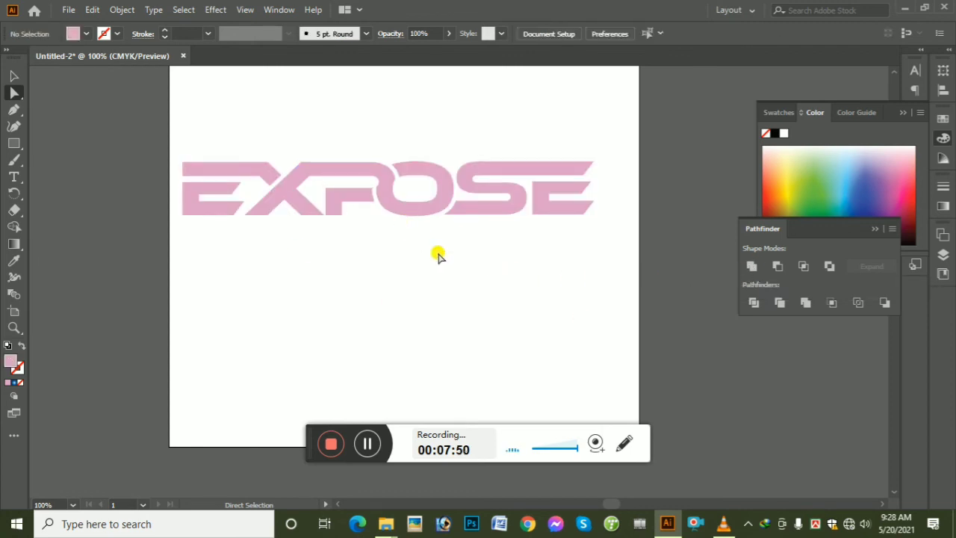
Recolor the whole pink wordmark with a red picked from the color spectrum
{"action": "left_click_drag", "start_coordinate": [171, 134], "coordinate": [594, 239]}
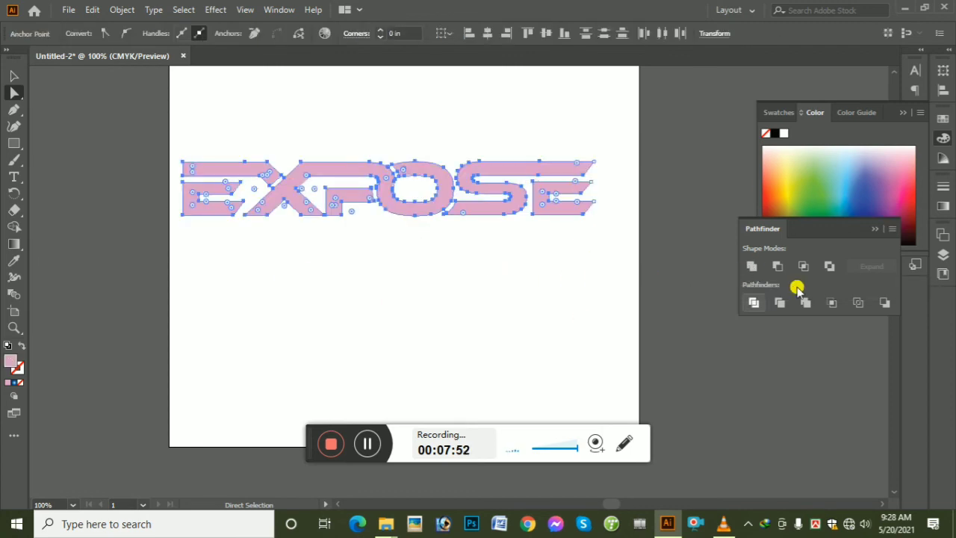
{"action": "left_click", "coordinate": [15, 263]}
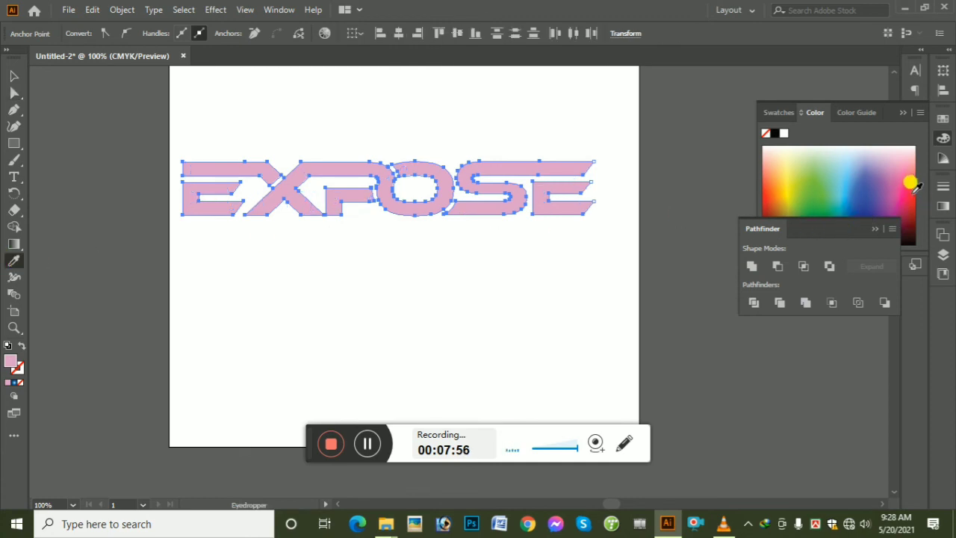
{"action": "left_click", "coordinate": [913, 191]}
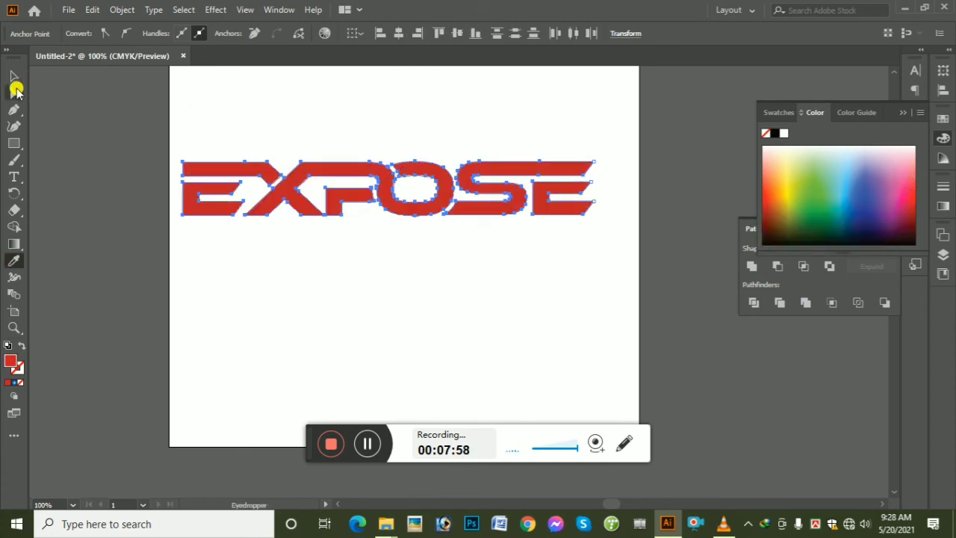
{"action": "left_click", "coordinate": [13, 75]}
{"action": "left_click", "coordinate": [382, 285]}
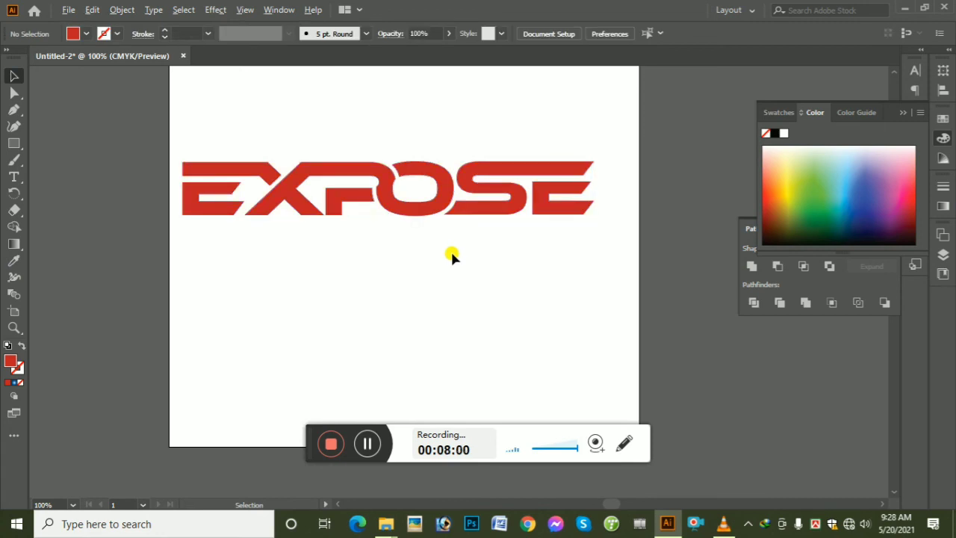
Match the finished wordmark's fill to the red of the reference EXPOSE logo above it with the Eyedropper
{"action": "key", "text": "ctrl+minus"}
{"action": "key", "text": "ctrl+minus"}
{"action": "left_click_drag", "start_coordinate": [276, 289], "coordinate": [351, 308]}
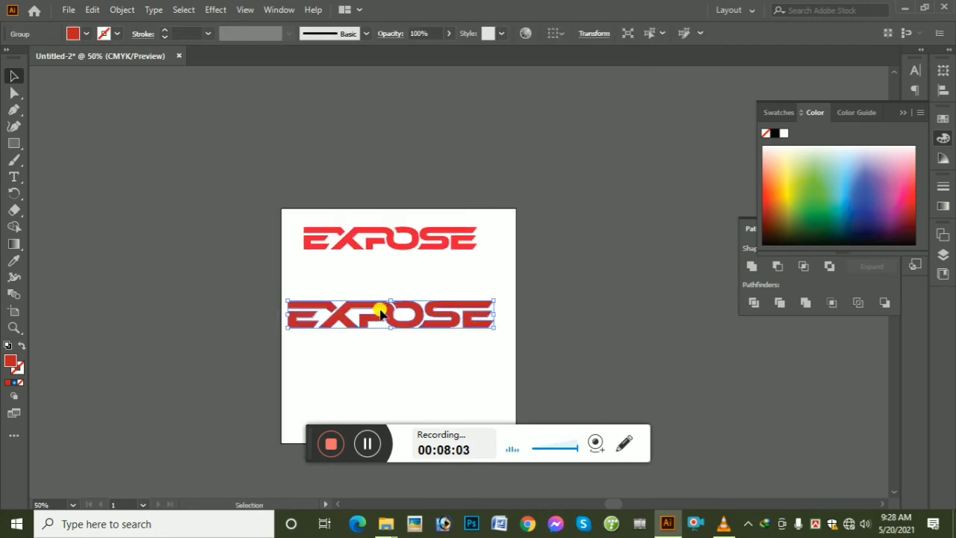
{"action": "left_click", "coordinate": [15, 261]}
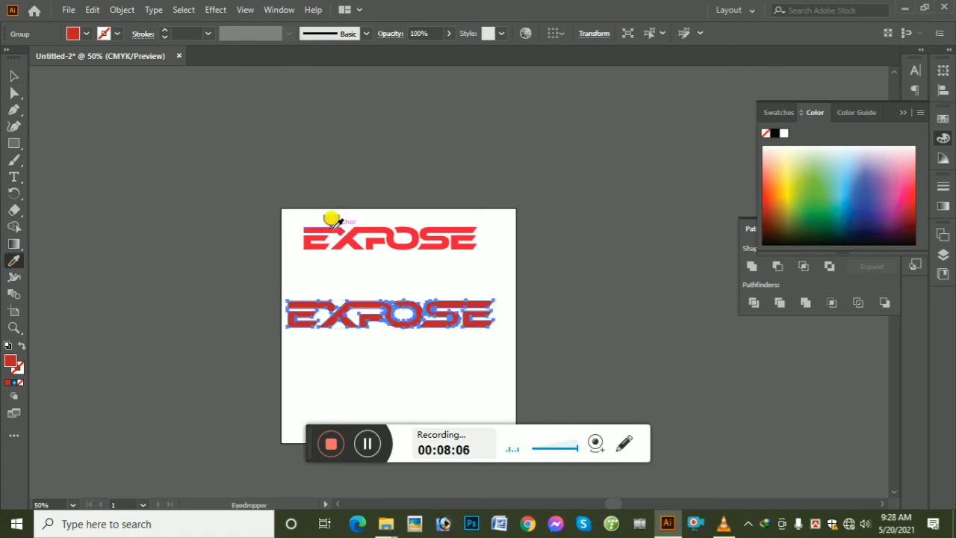
{"action": "left_click", "coordinate": [331, 221]}
{"action": "left_click", "coordinate": [14, 76]}
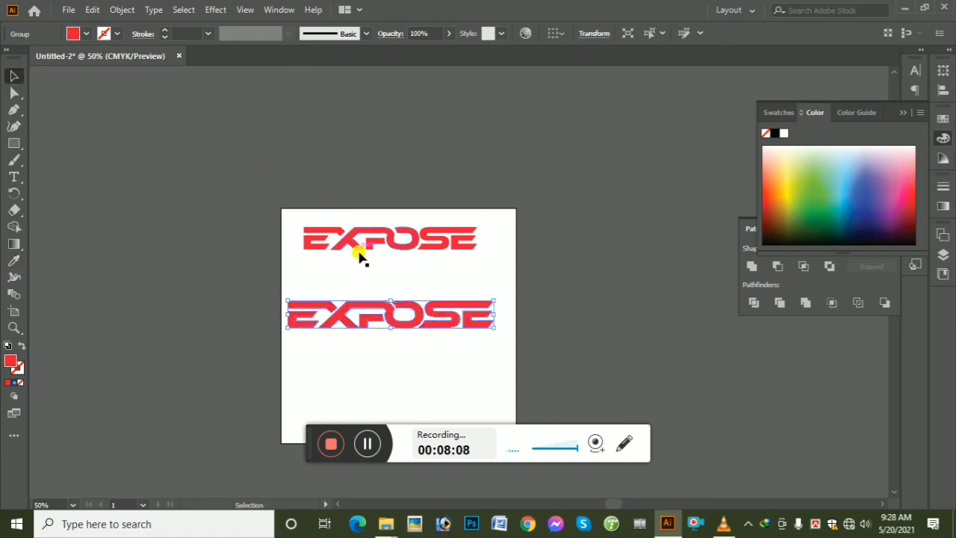
{"action": "left_click", "coordinate": [353, 355]}
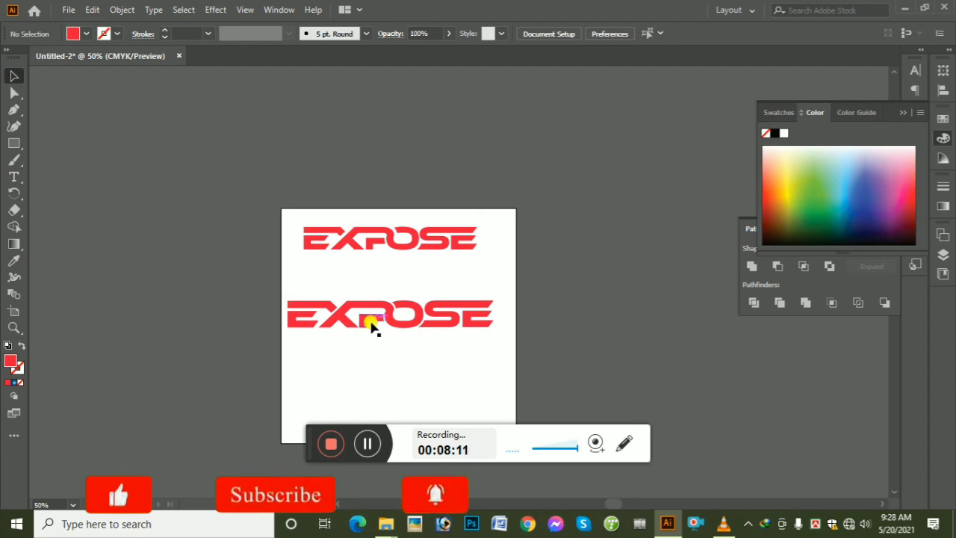
Move the finished wordmark up, closer to the reference logo and centered horizontally on the artboard
{"action": "left_click_drag", "start_coordinate": [274, 292], "coordinate": [502, 343]}
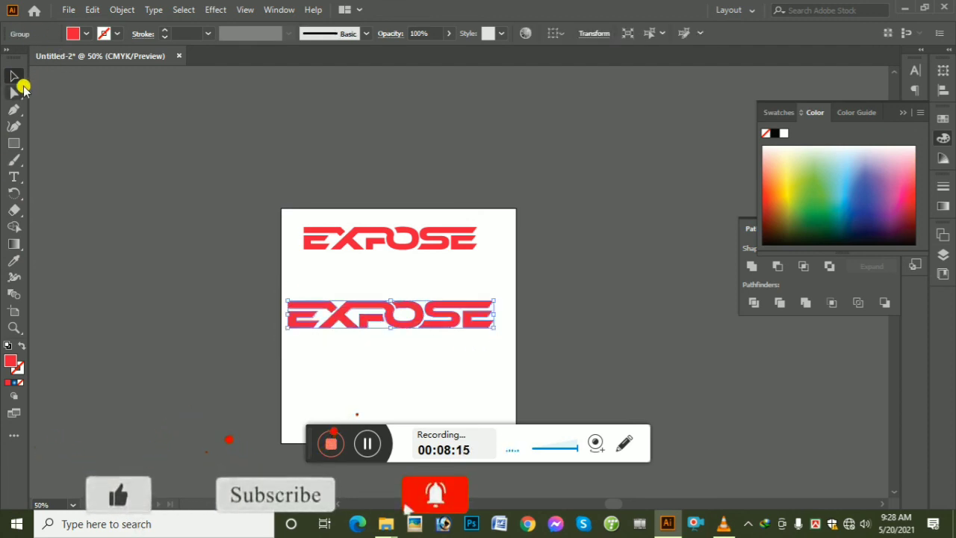
{"action": "left_click_drag", "start_coordinate": [337, 316], "coordinate": [341, 296]}
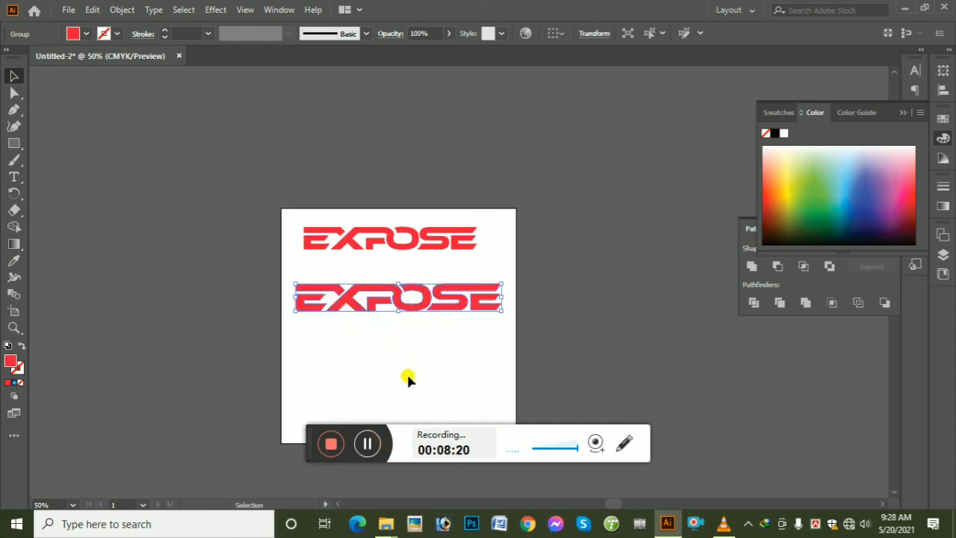
{"action": "left_click", "coordinate": [329, 445]}
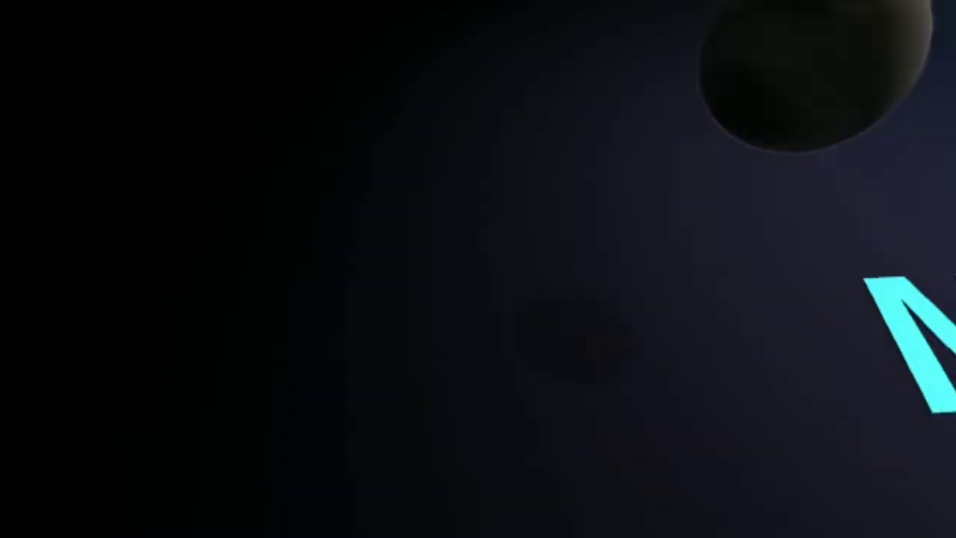